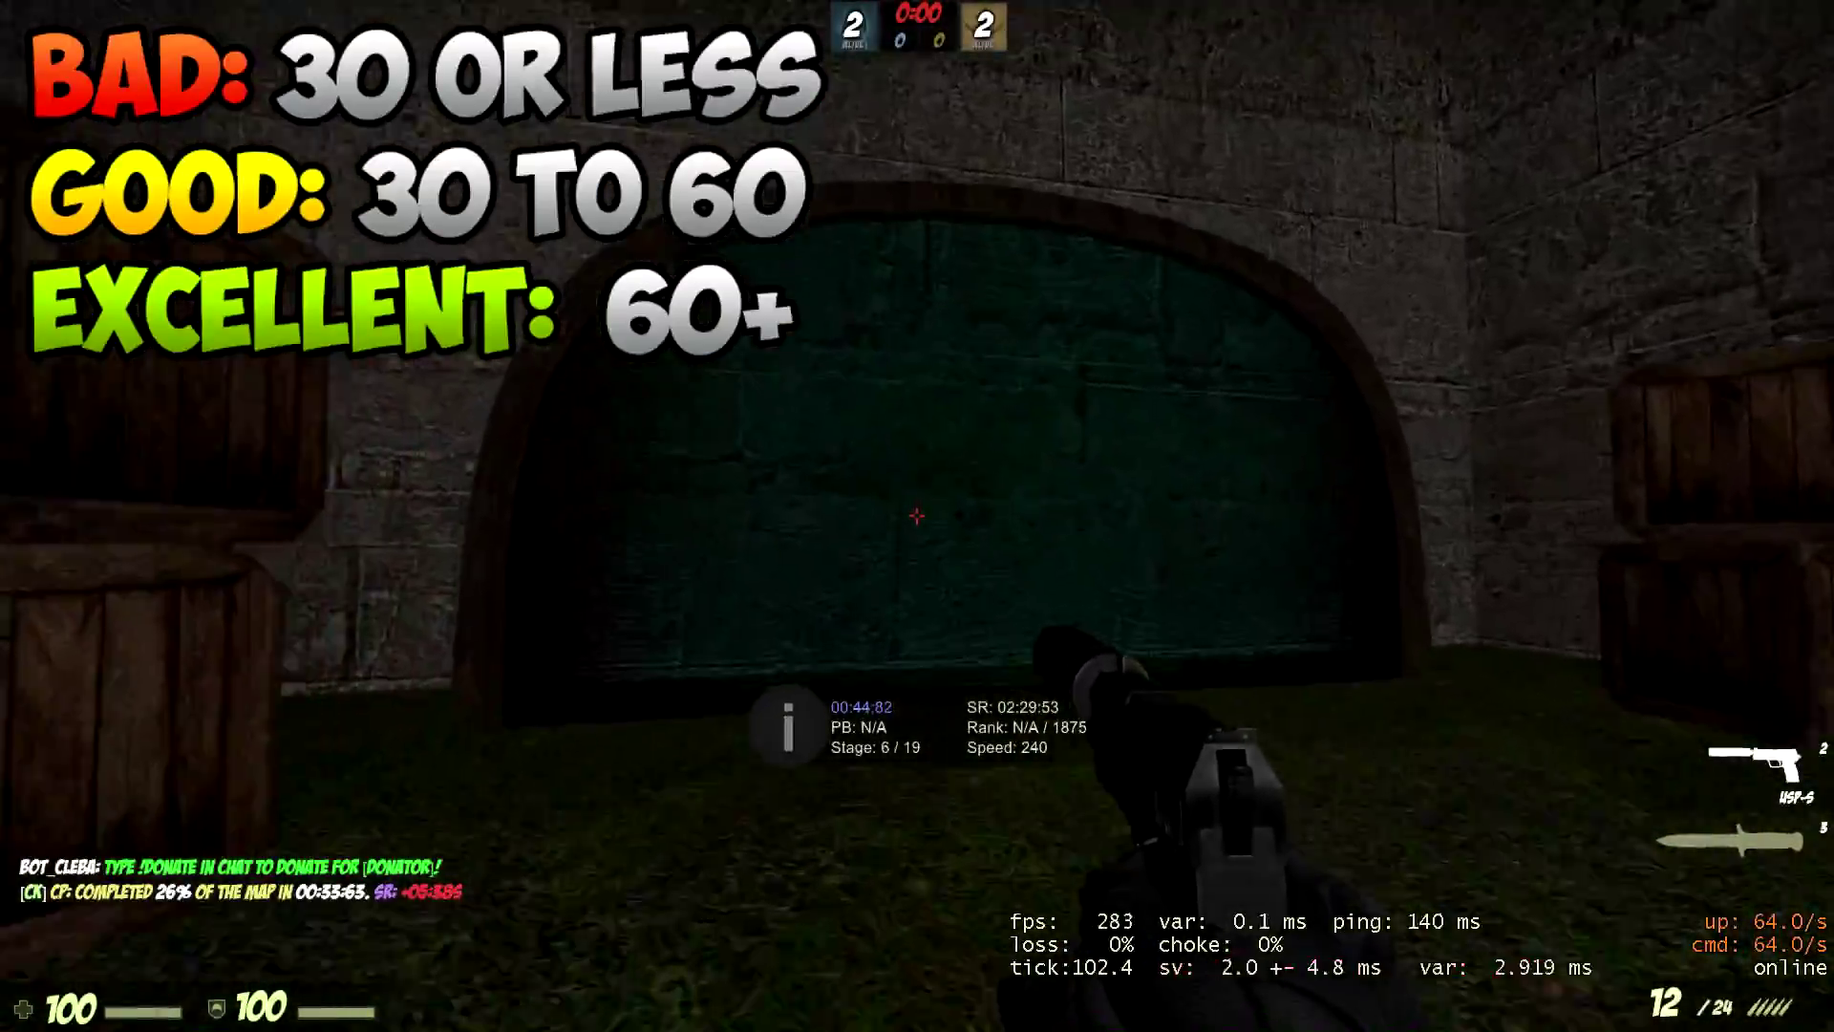
Surf through stages 8 and 9 of the surf map with net_graph showing about 290 fps.
{"action": "left_click", "coordinate": [917, 516]}
{"action": "left_click", "coordinate": [916, 516]}
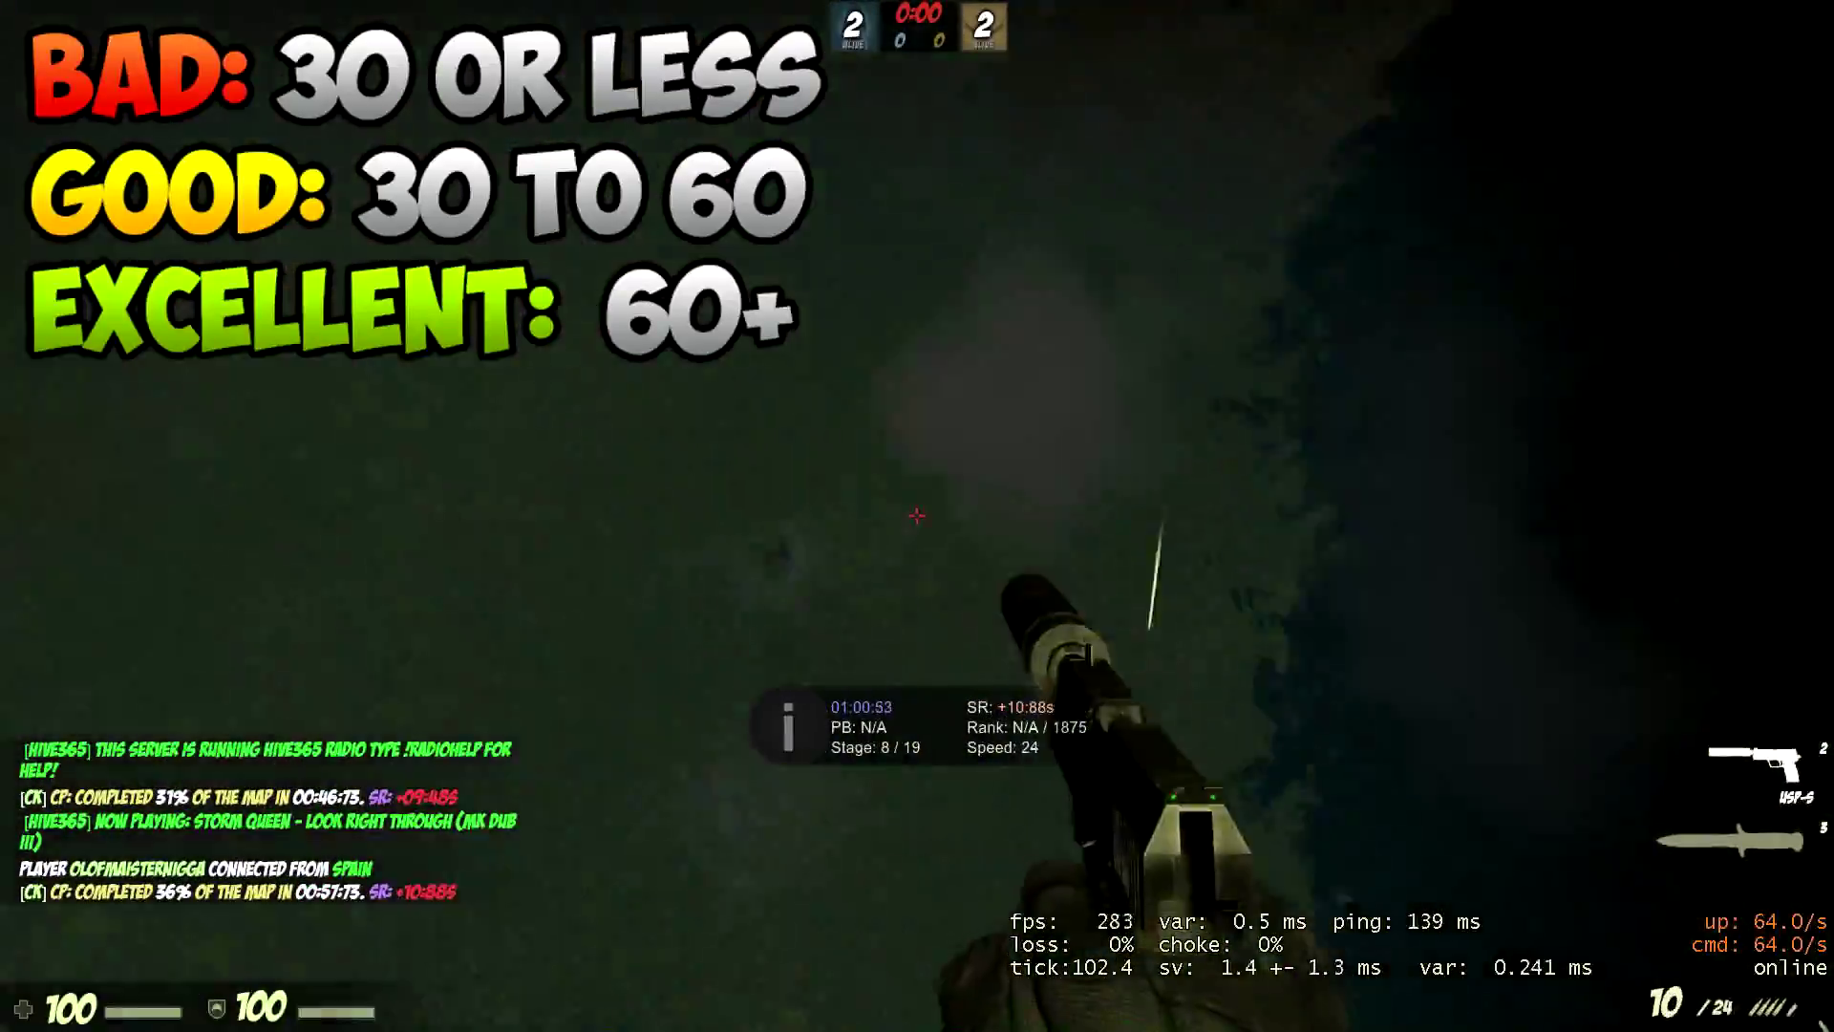
{"action": "left_click", "coordinate": [917, 515]}
{"action": "left_click", "coordinate": [917, 515]}
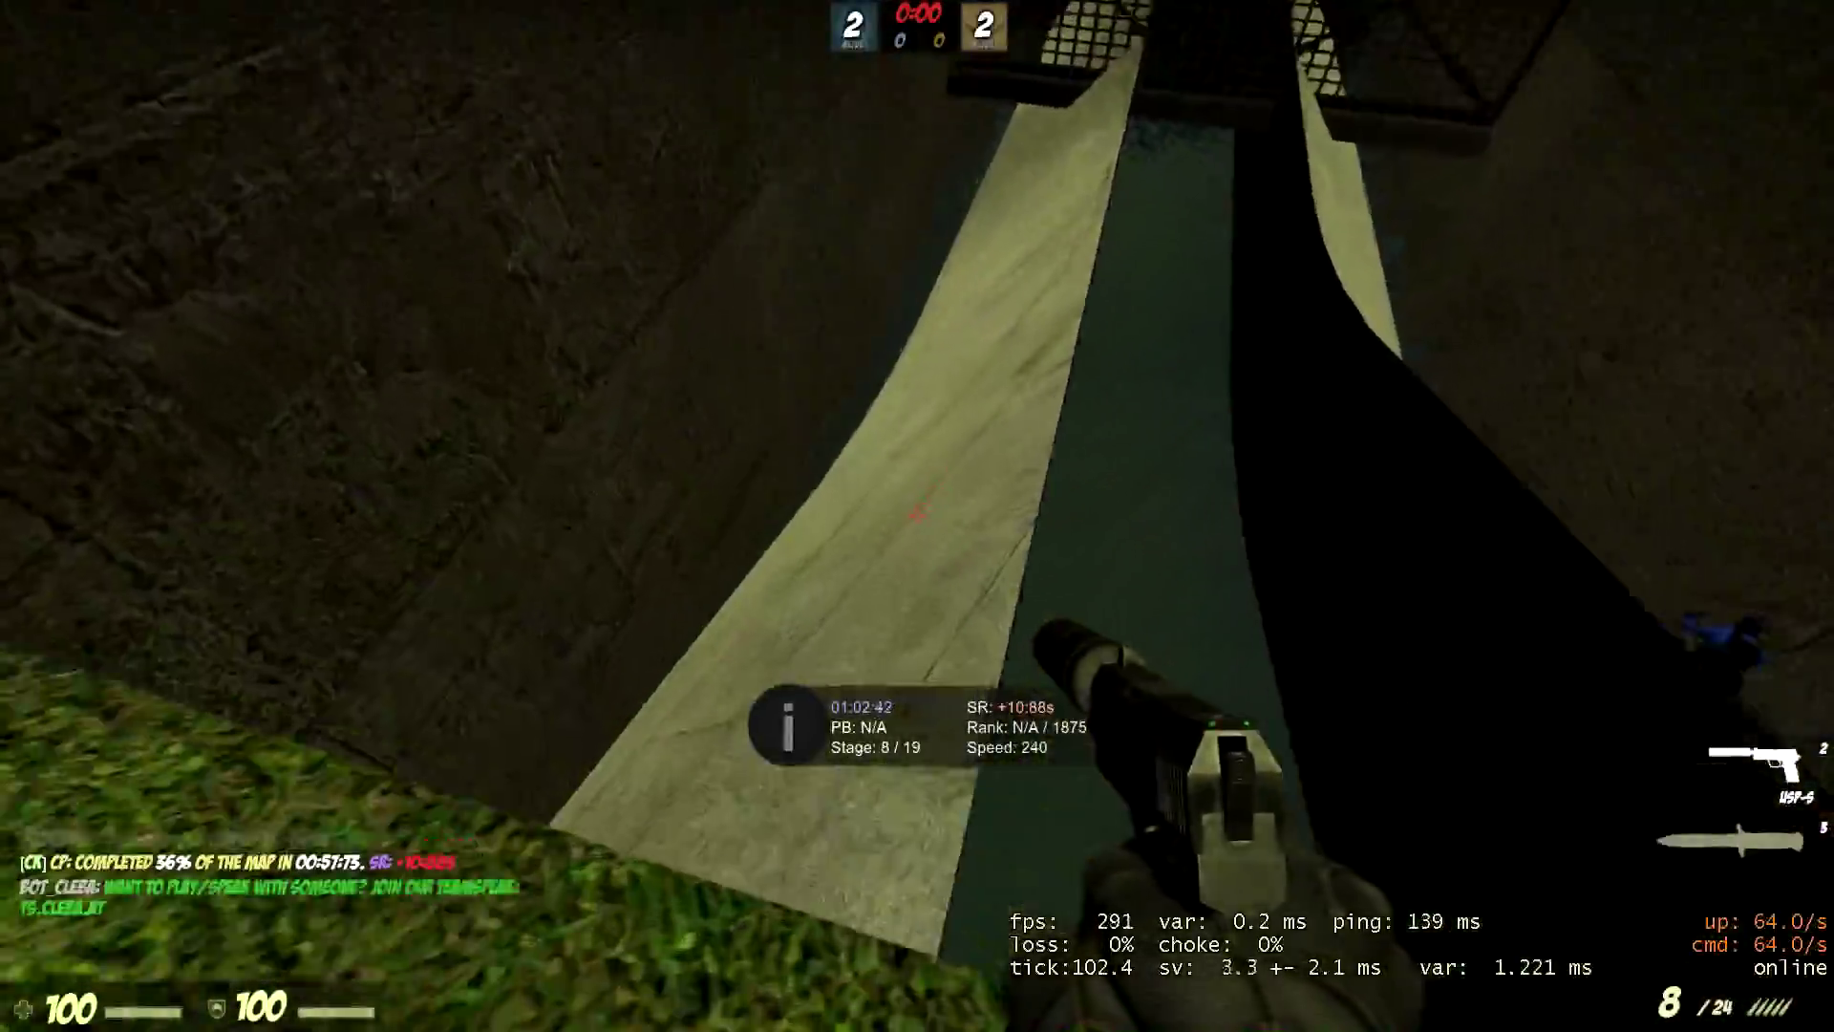
{"action": "key", "text": "d"}
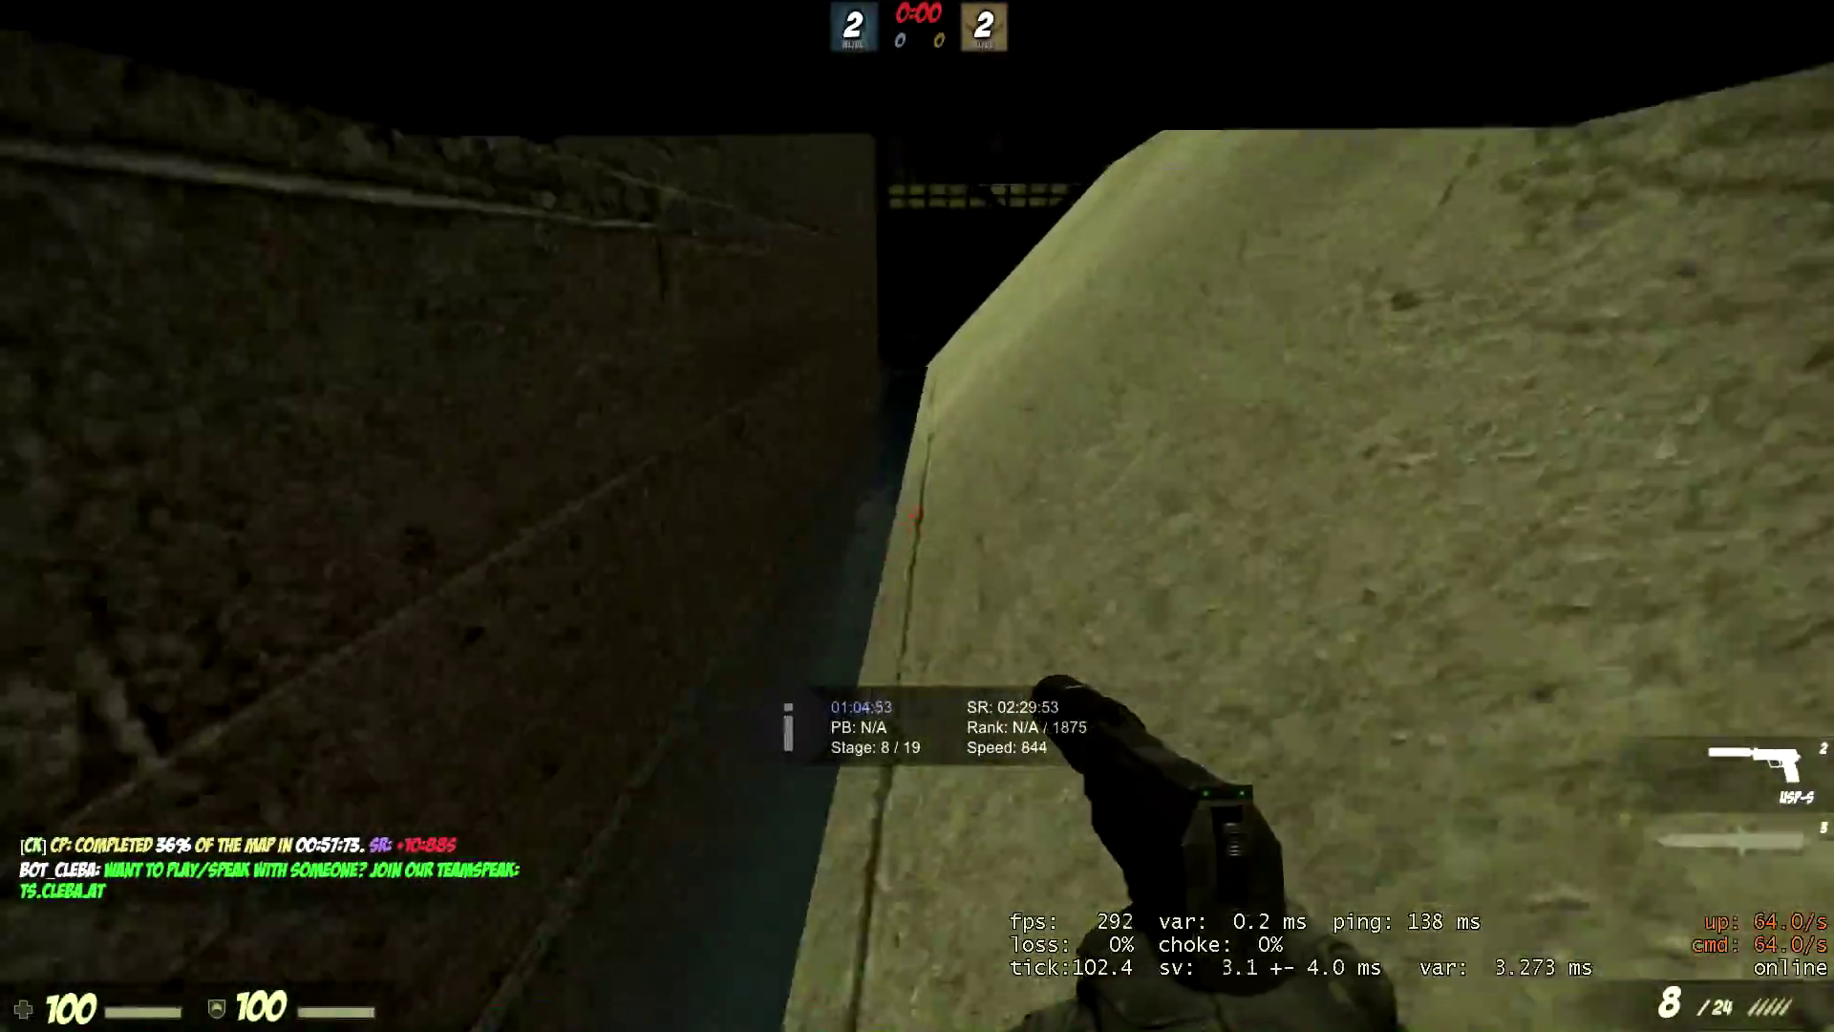
{"action": "key", "text": "a"}
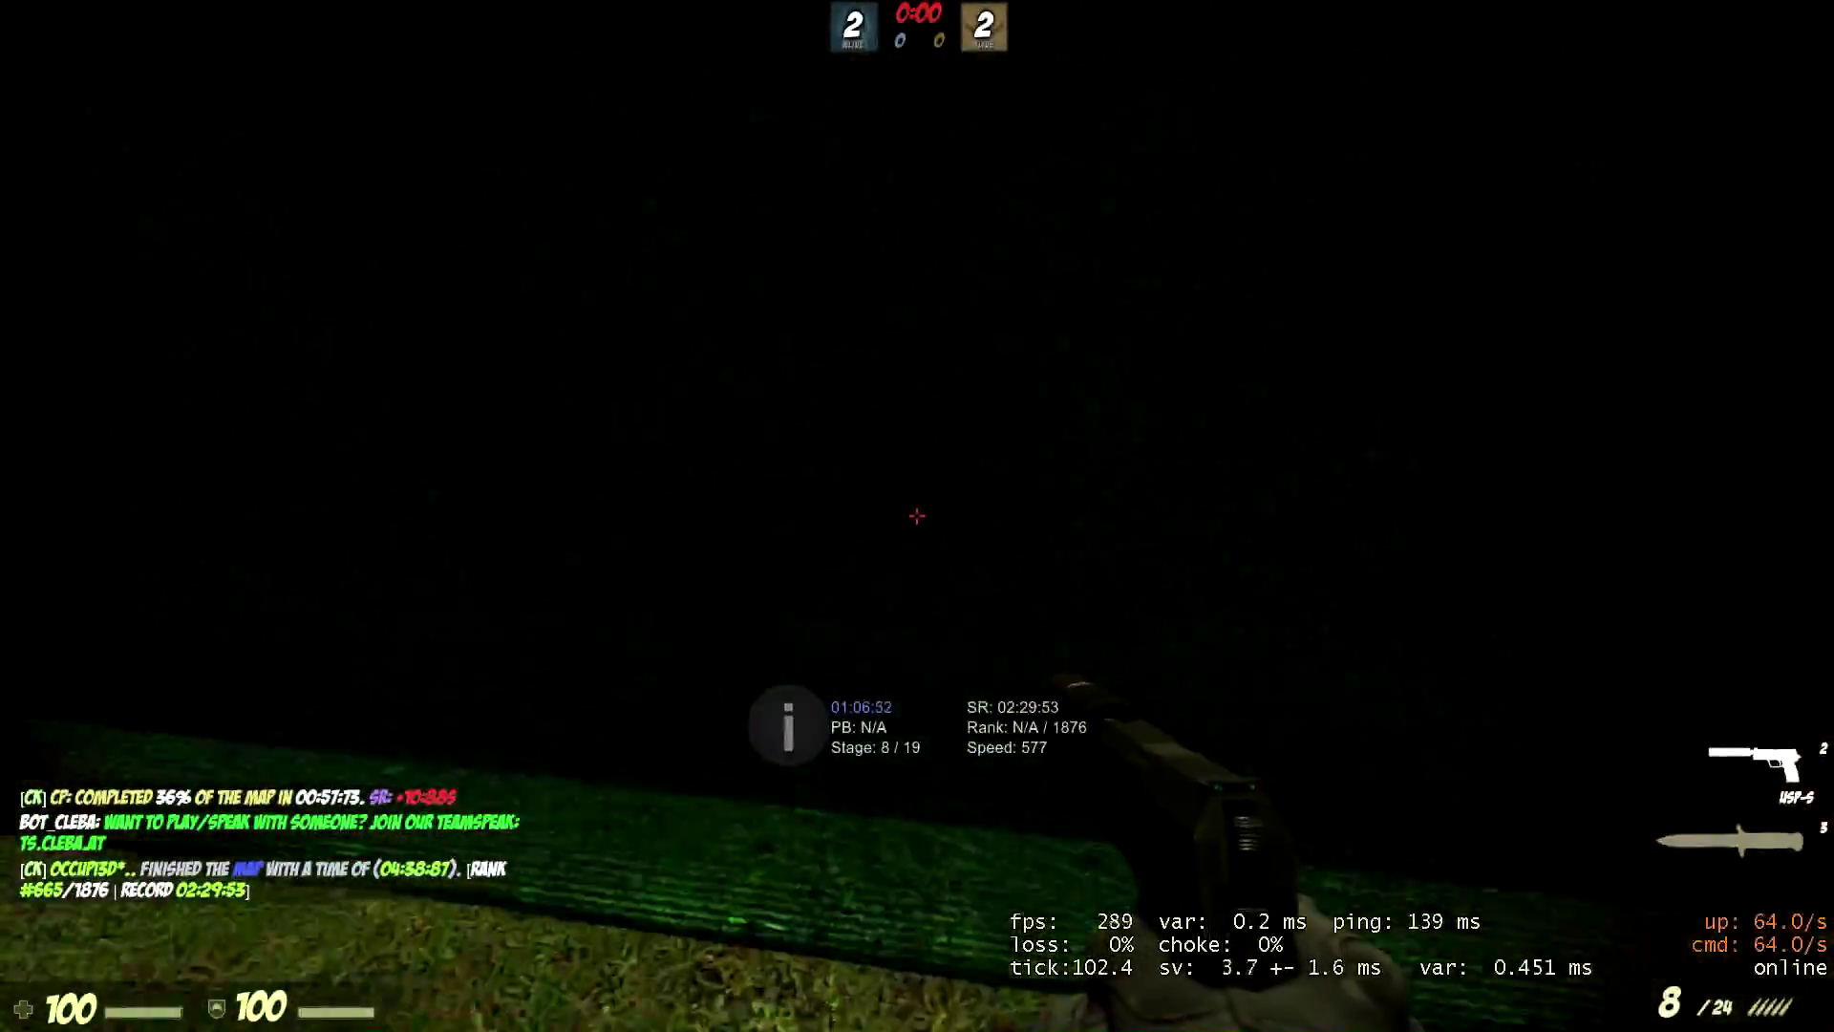
{"action": "key", "text": "w"}
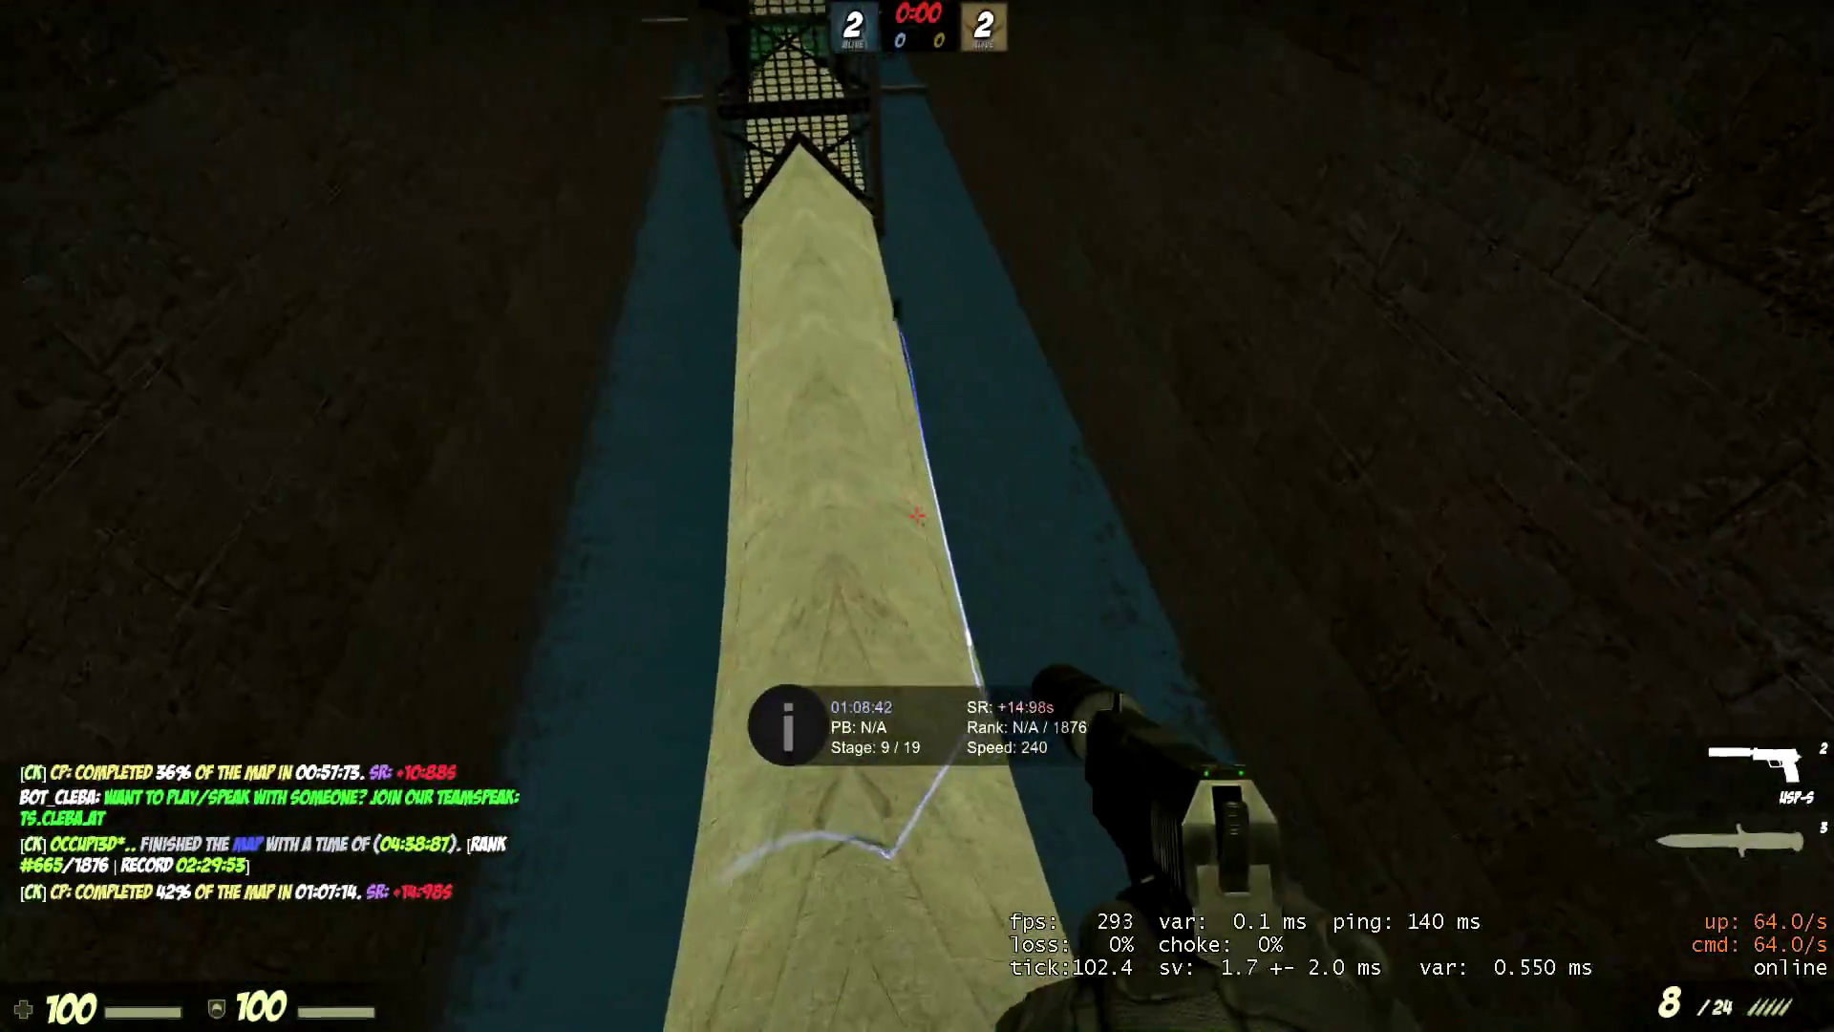
{"action": "key", "text": "a"}
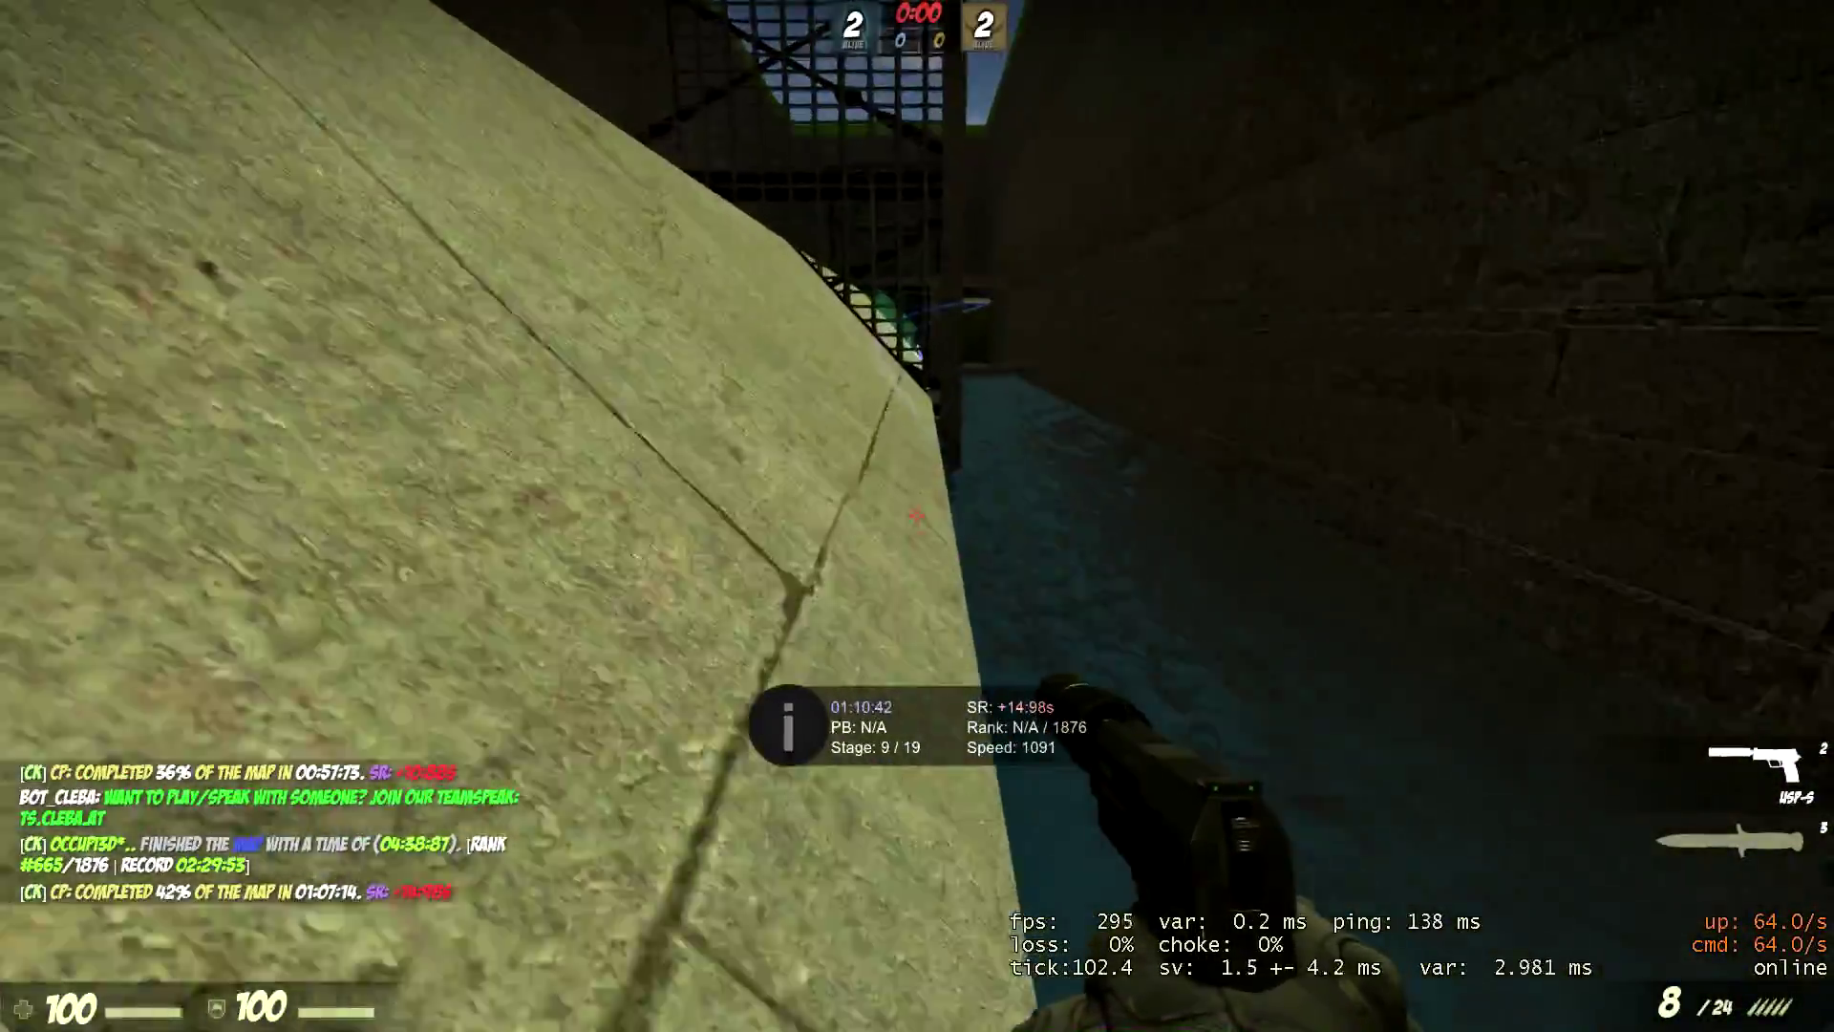
{"action": "key", "text": "d"}
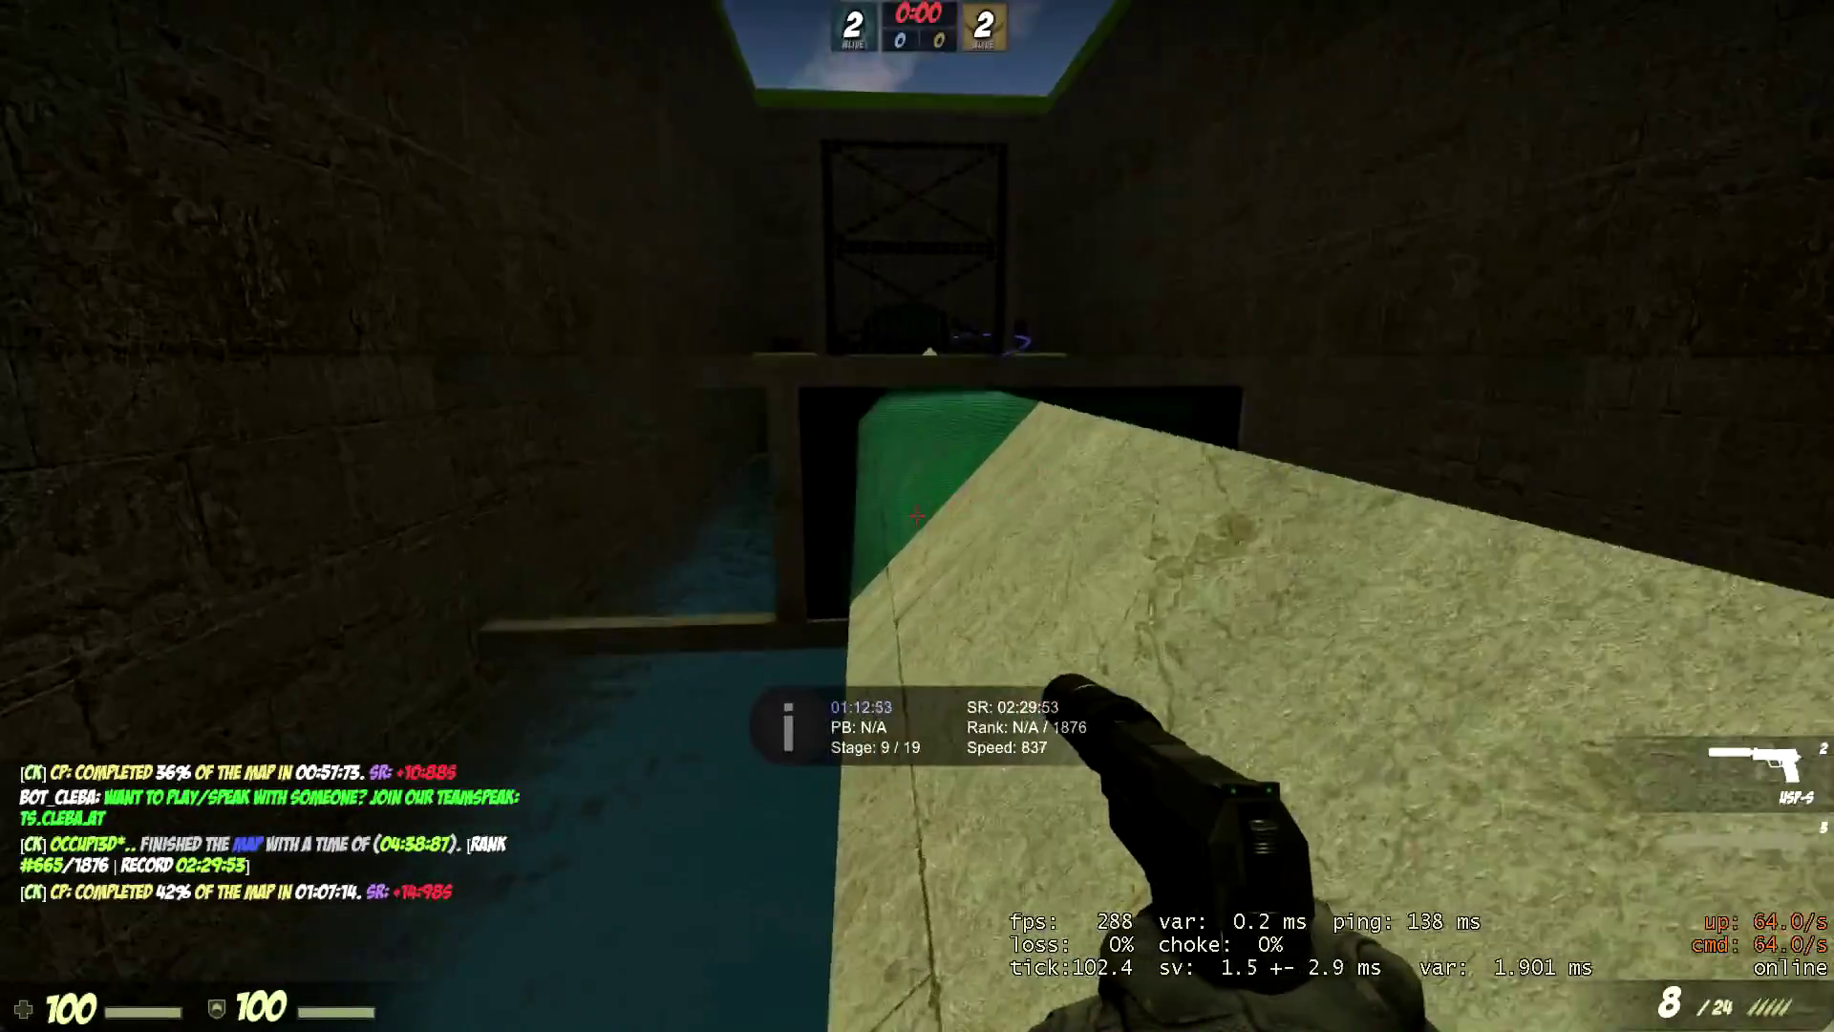
{"action": "key", "text": "d"}
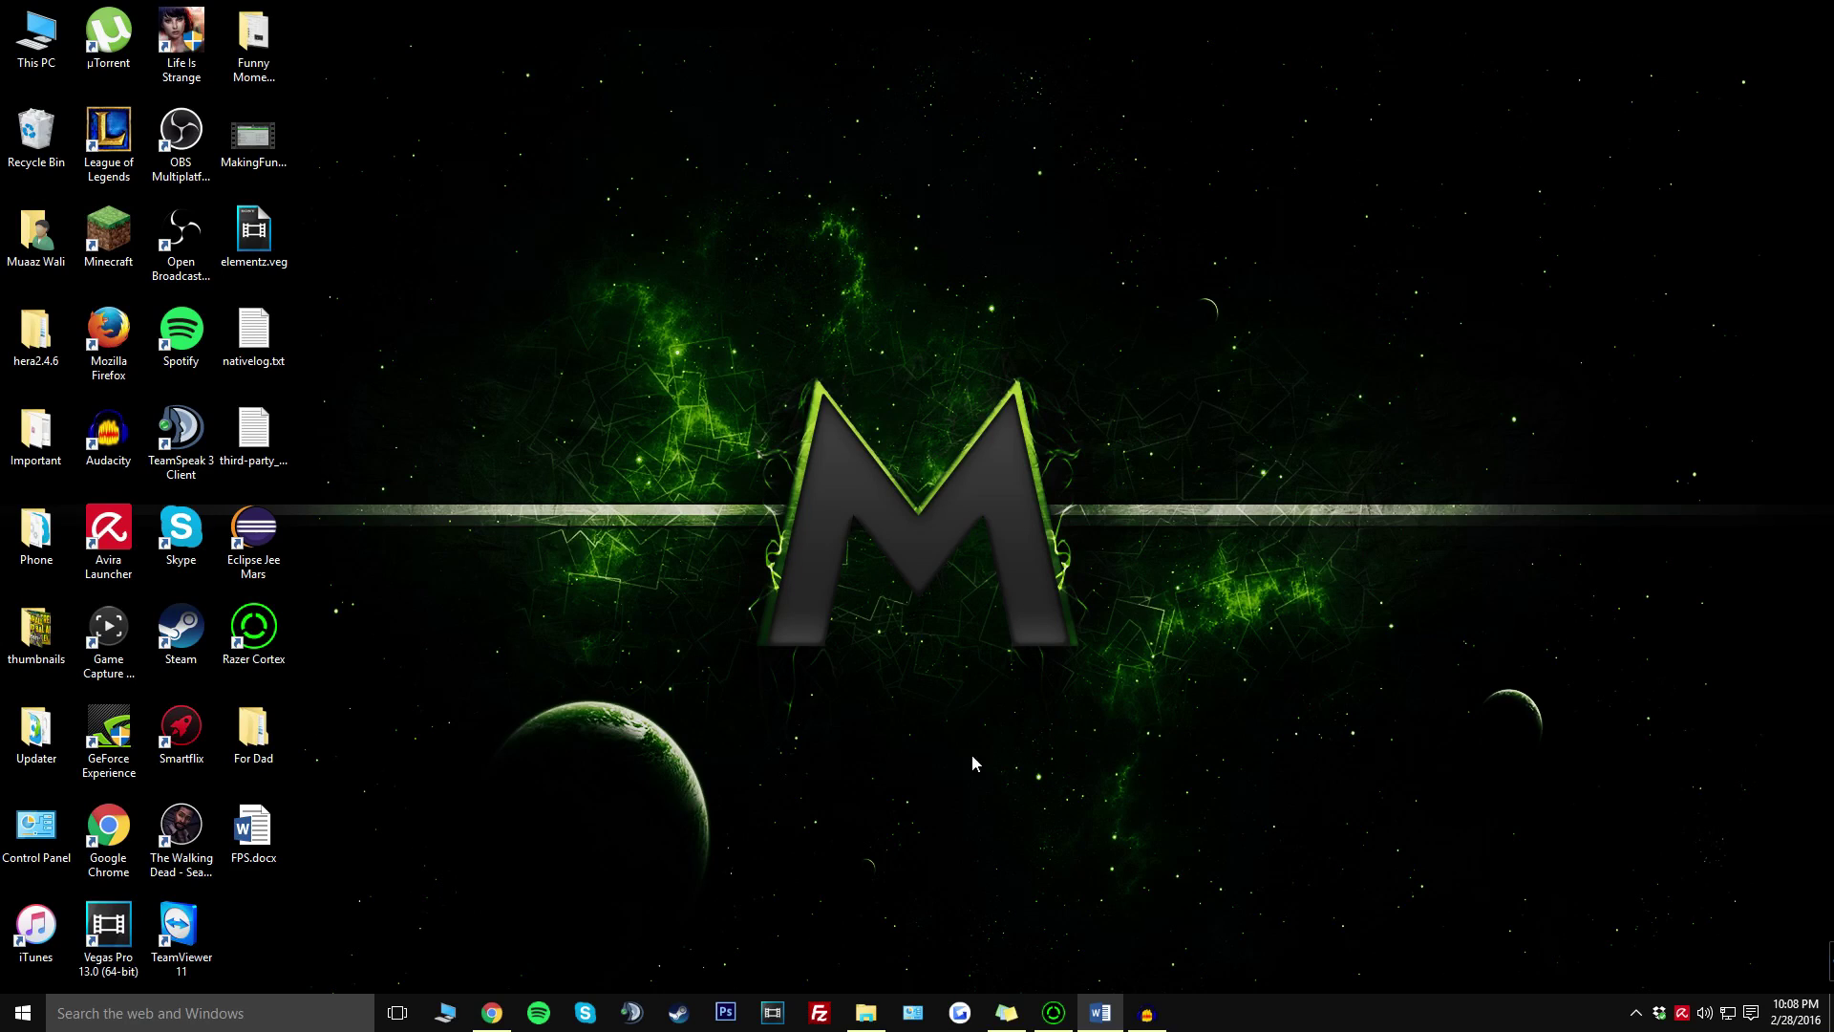
Open This PC's Properties to view Windows 10 Pro, the i5-4690K CPU and 8 GB RAM.
{"action": "left_click", "coordinate": [865, 1012]}
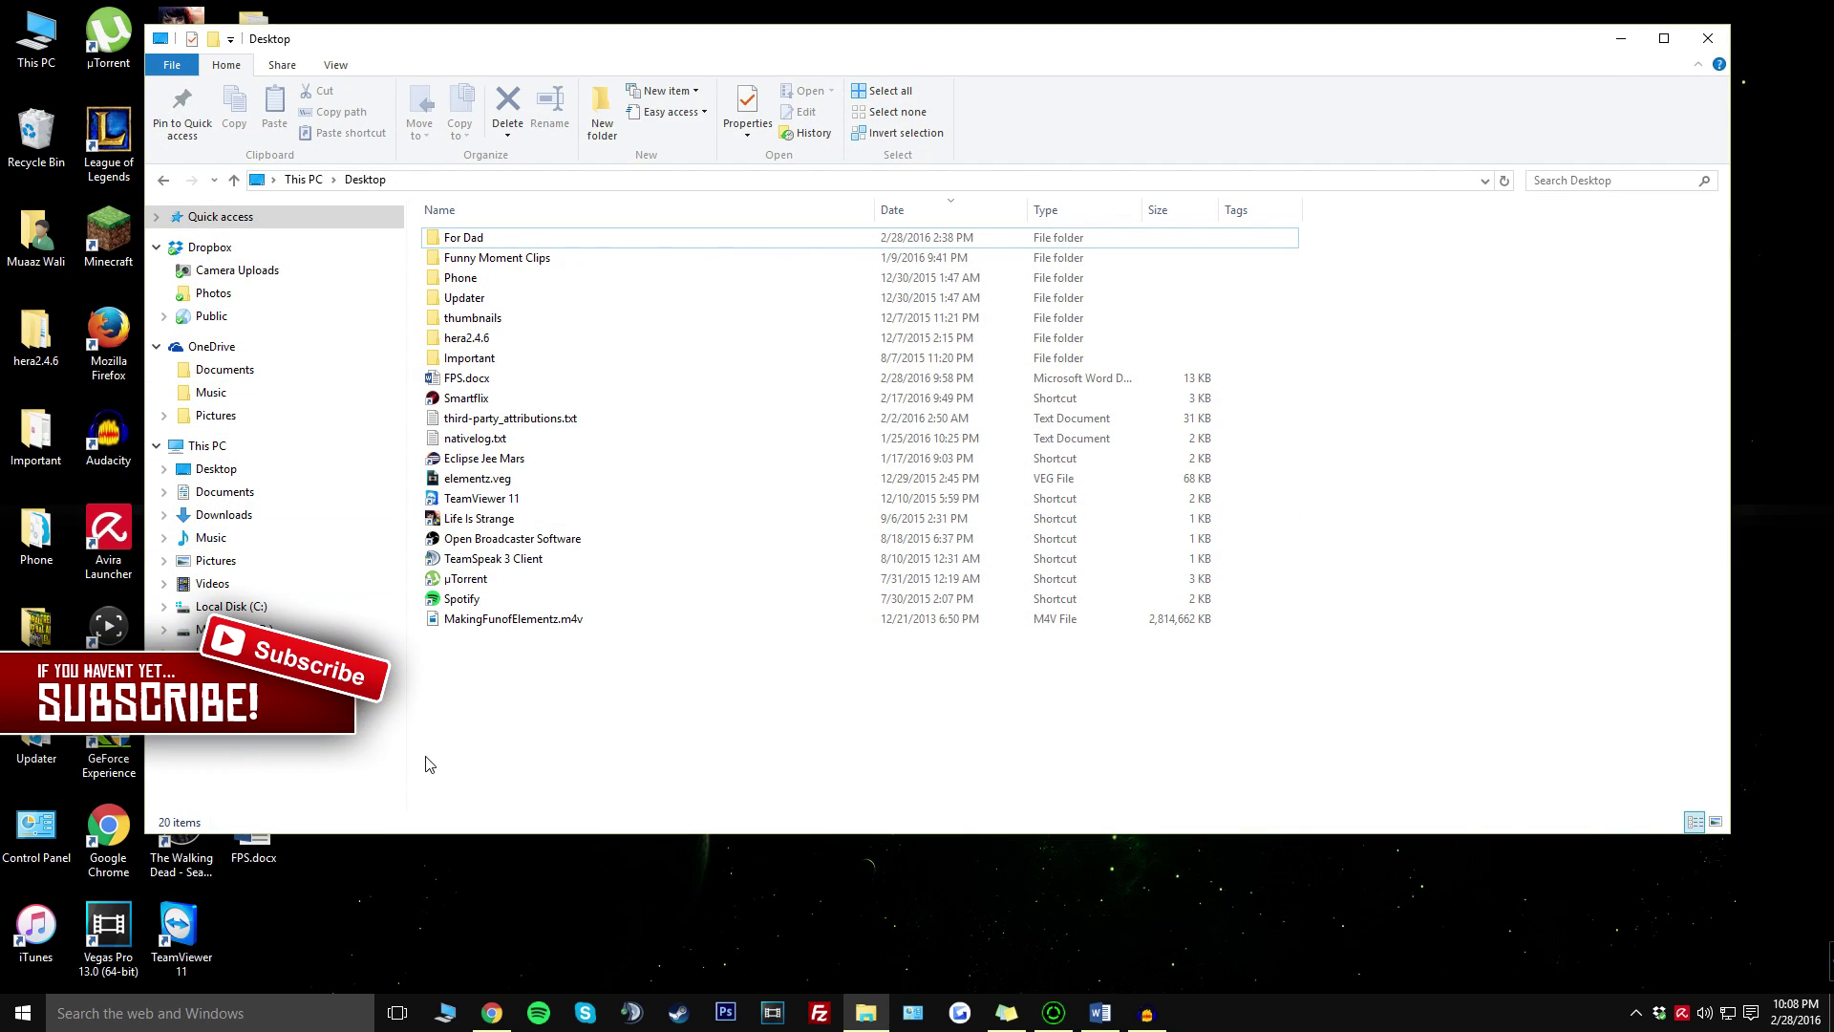
{"action": "right_click", "coordinate": [224, 451]}
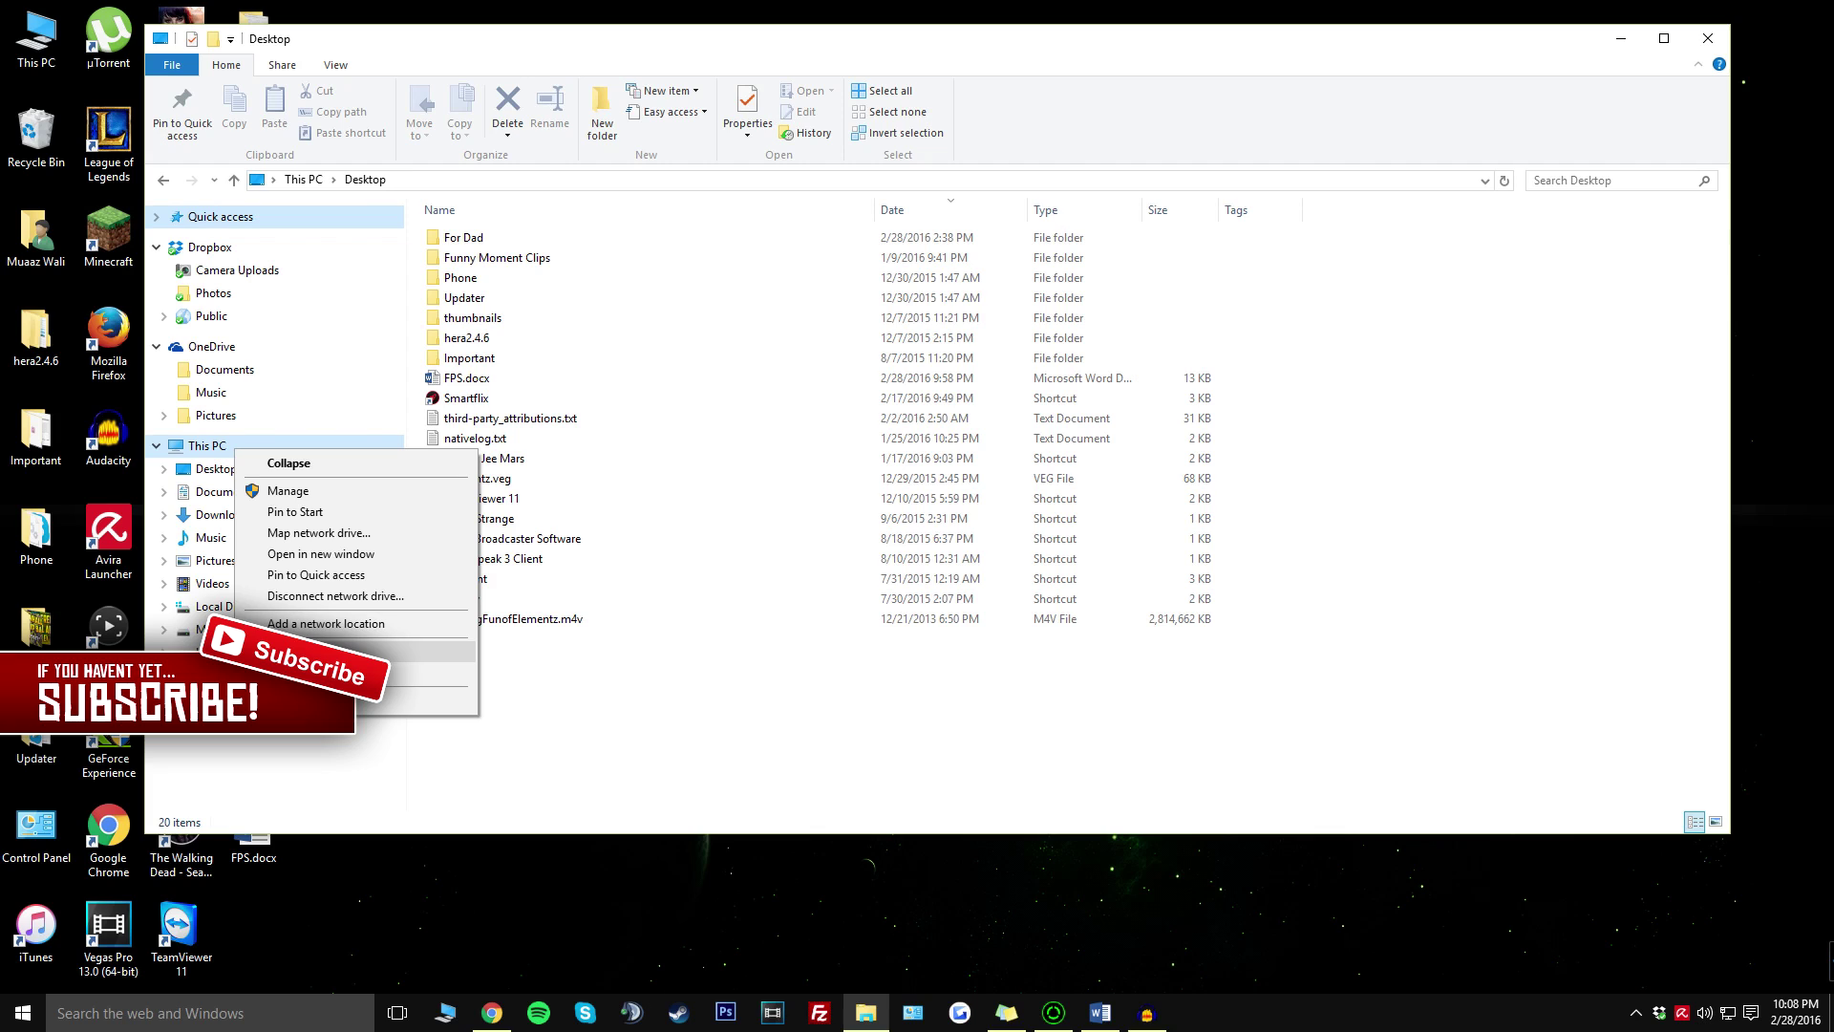
{"action": "left_click", "coordinate": [421, 700]}
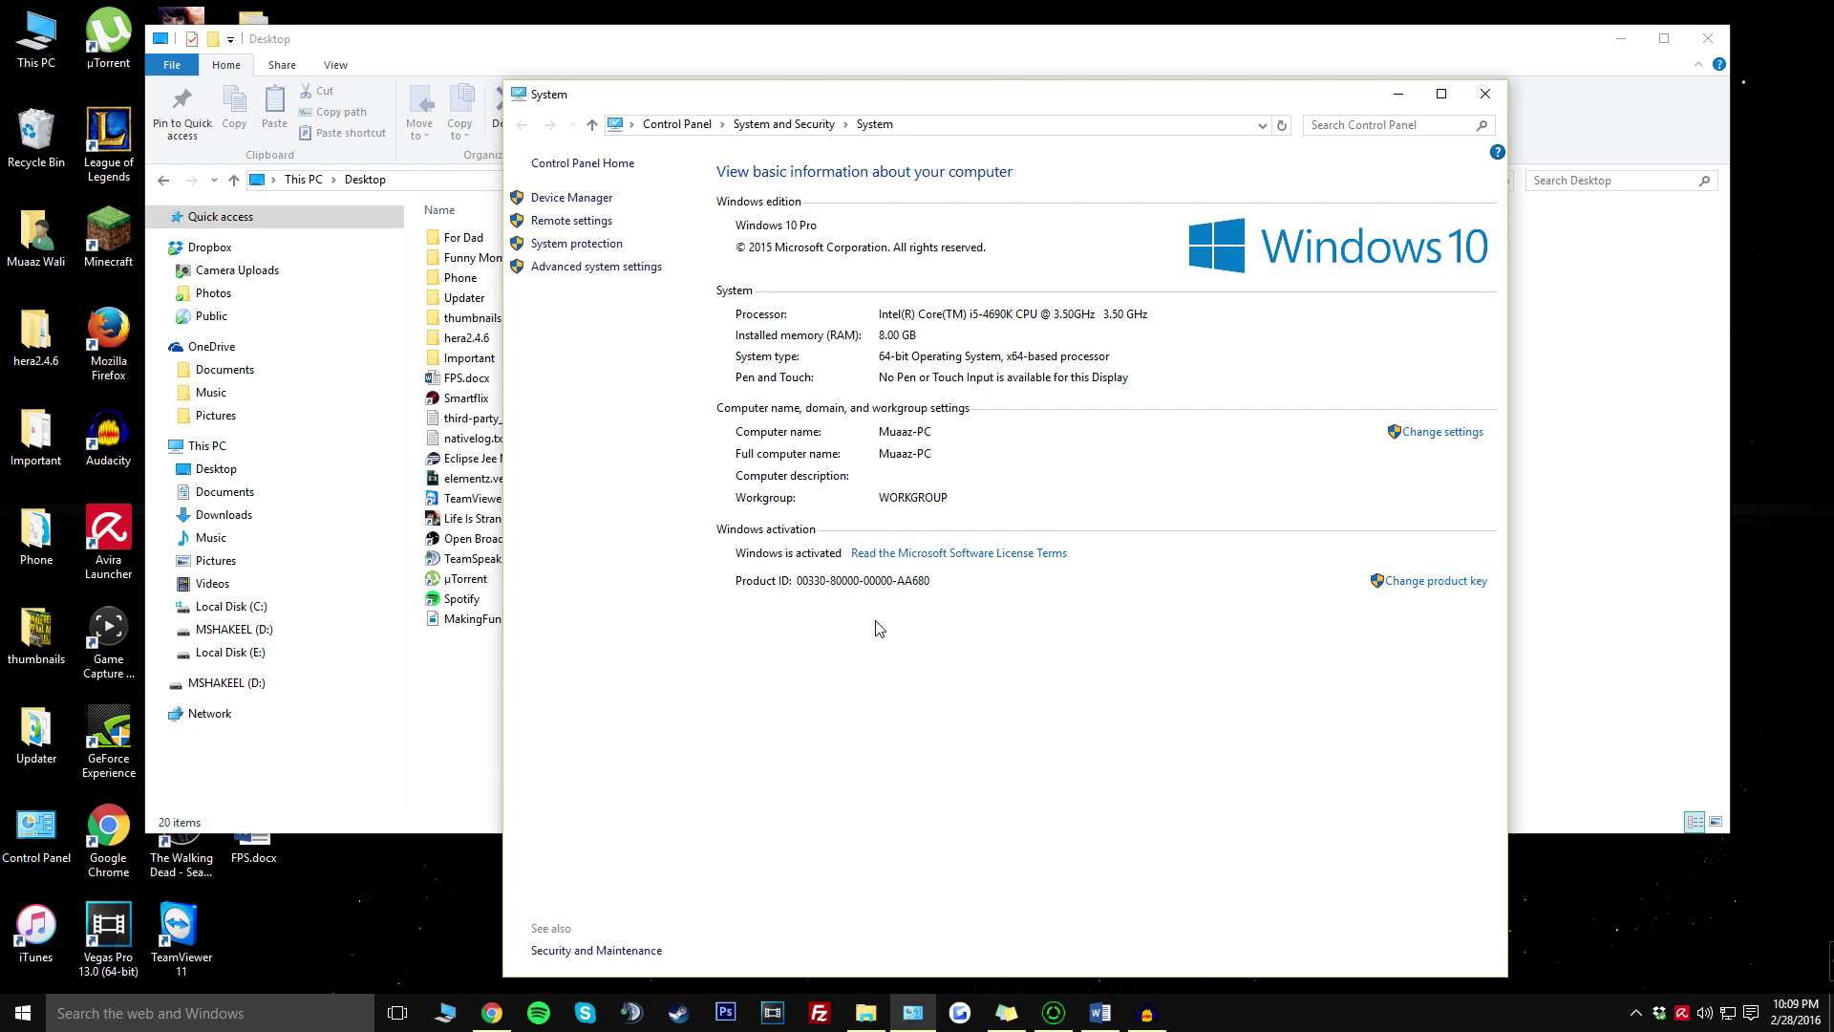
{"action": "left_click", "coordinate": [494, 1003]}
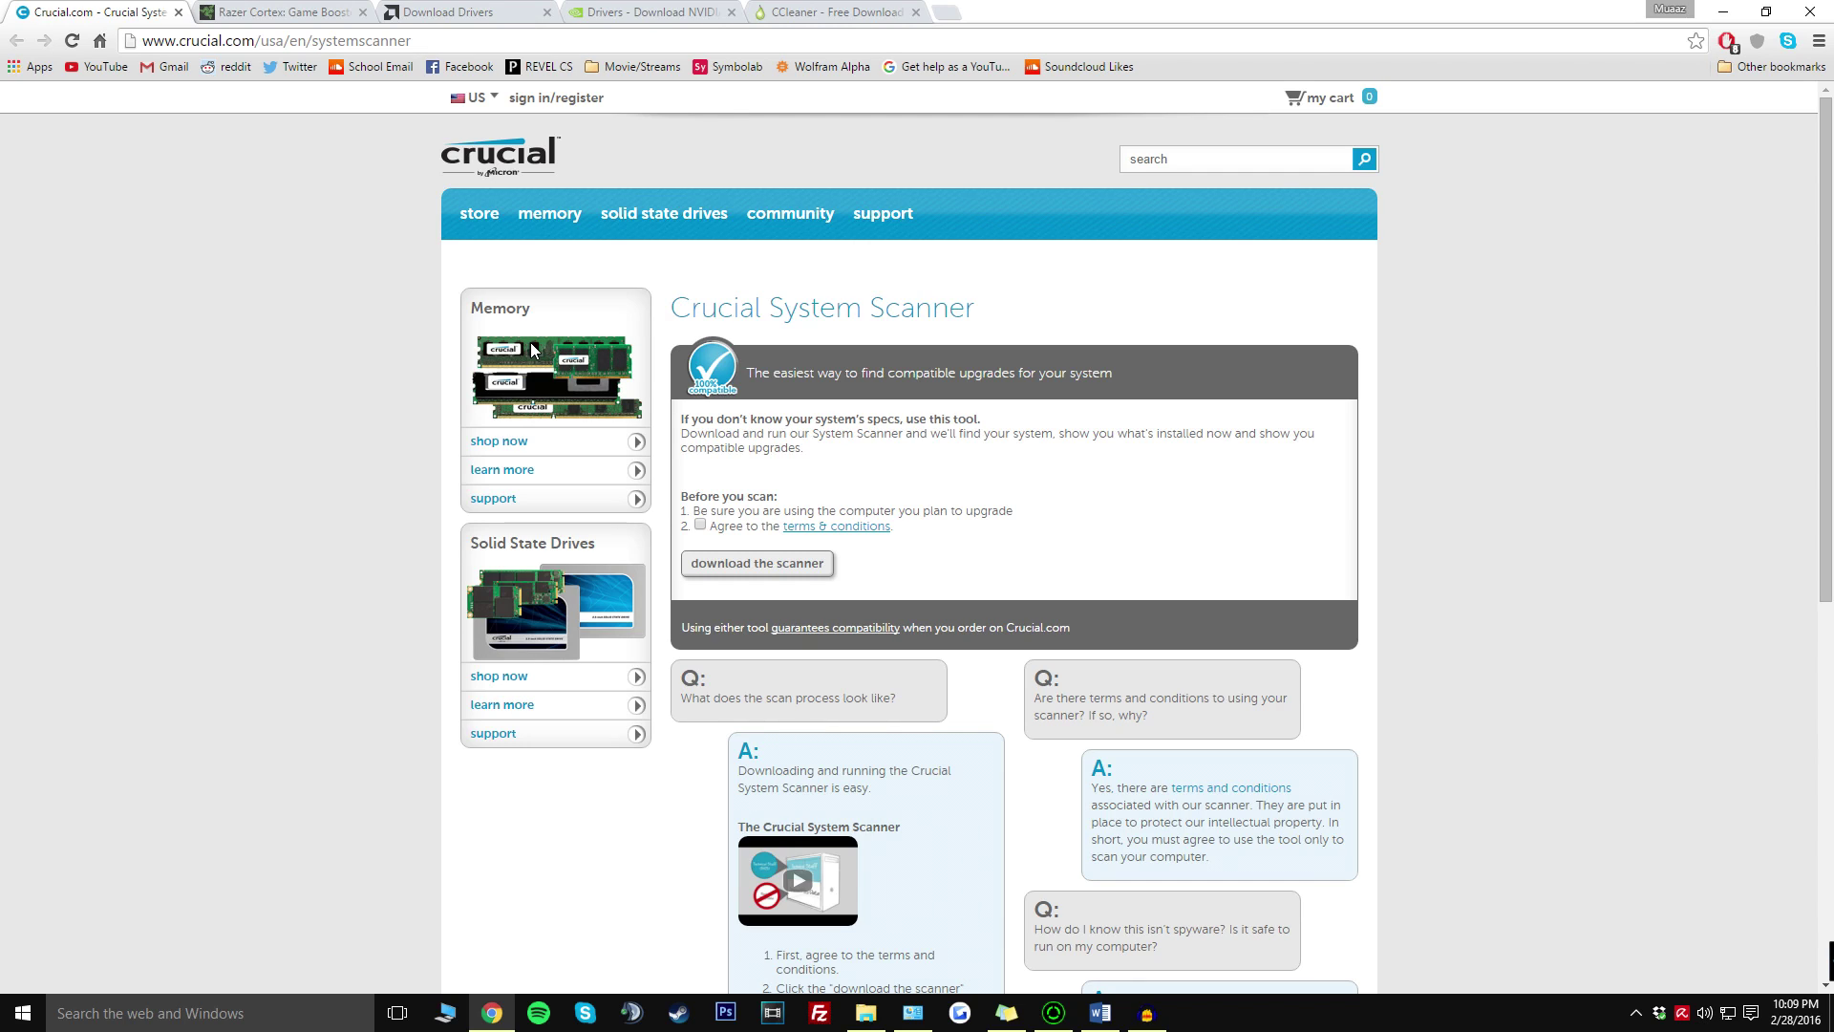
Scroll the Crucial System Scanner page down to the FAQ about running CrucialScan.exe.
{"action": "scroll", "coordinate": [532, 351], "scroll_direction": "down", "scroll_amount": 1}
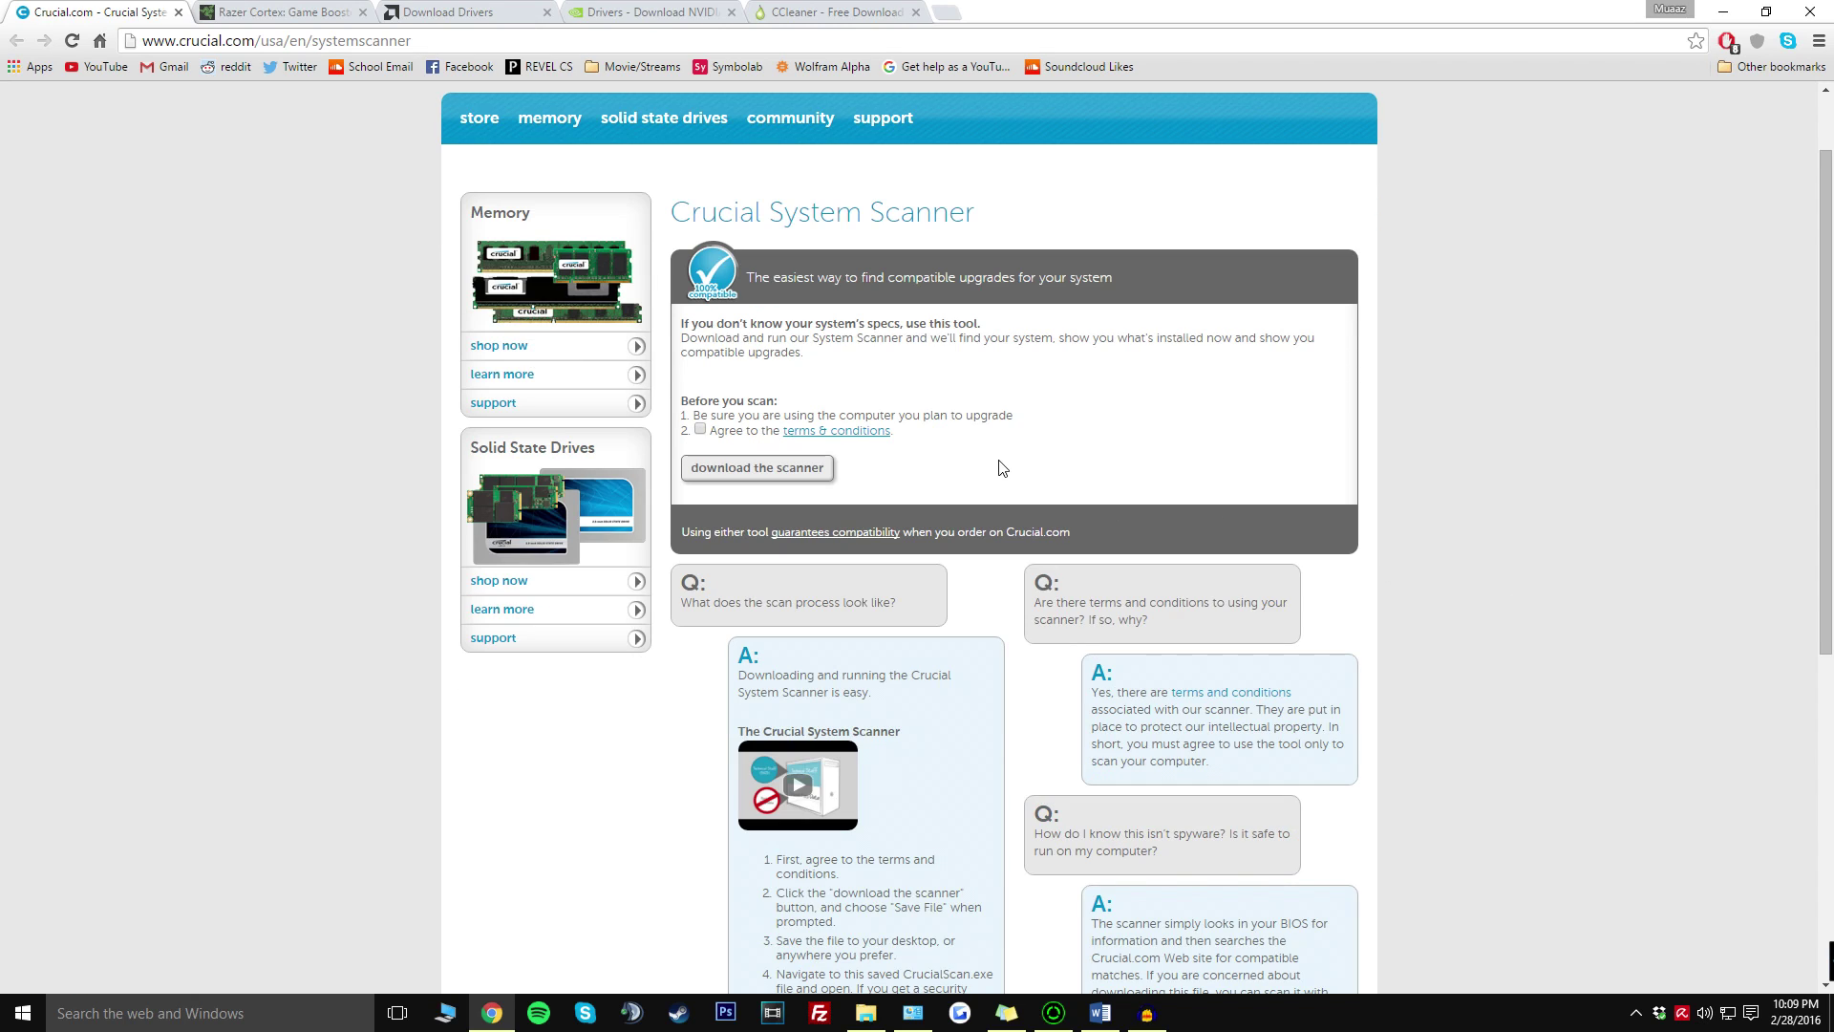
{"action": "scroll", "coordinate": [1220, 507], "scroll_direction": "down", "scroll_amount": 2}
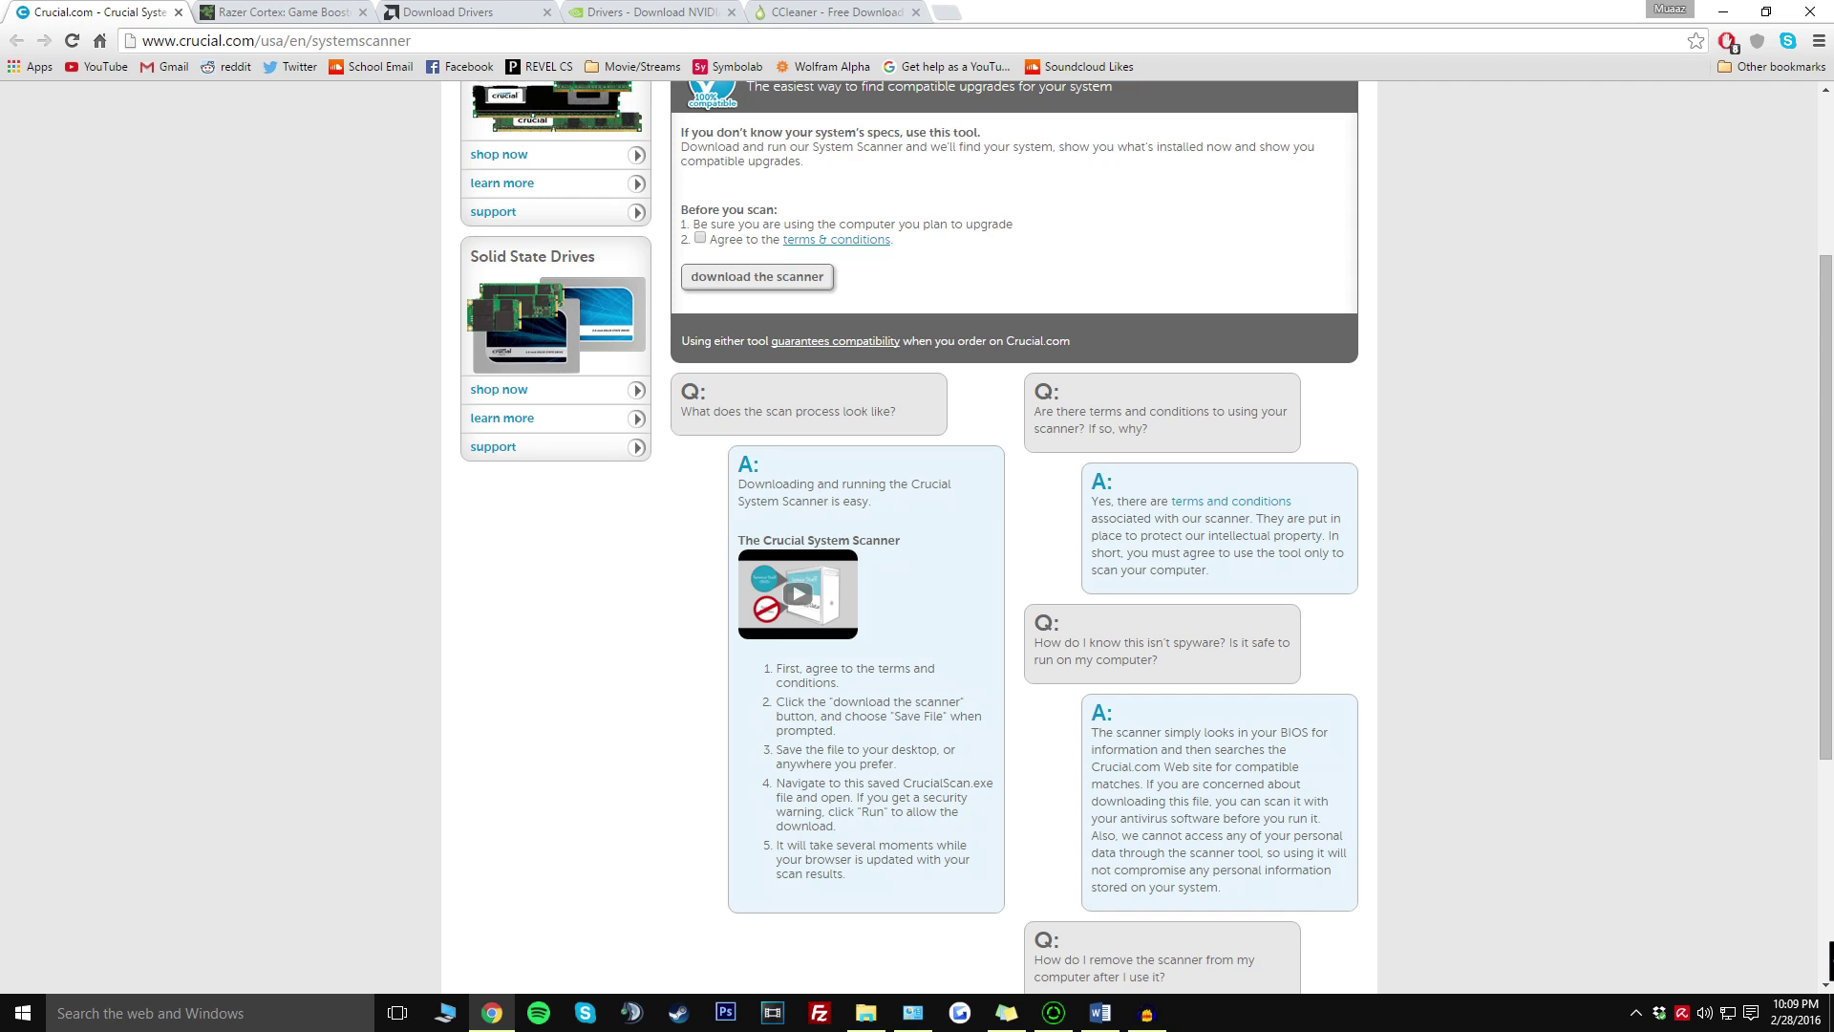
Open Task Manager, toggle Fewer/More details, select Audacity, then bring up Razer Cortex's Boost page.
{"action": "right_click", "coordinate": [1506, 1010]}
{"action": "left_click", "coordinate": [1569, 915]}
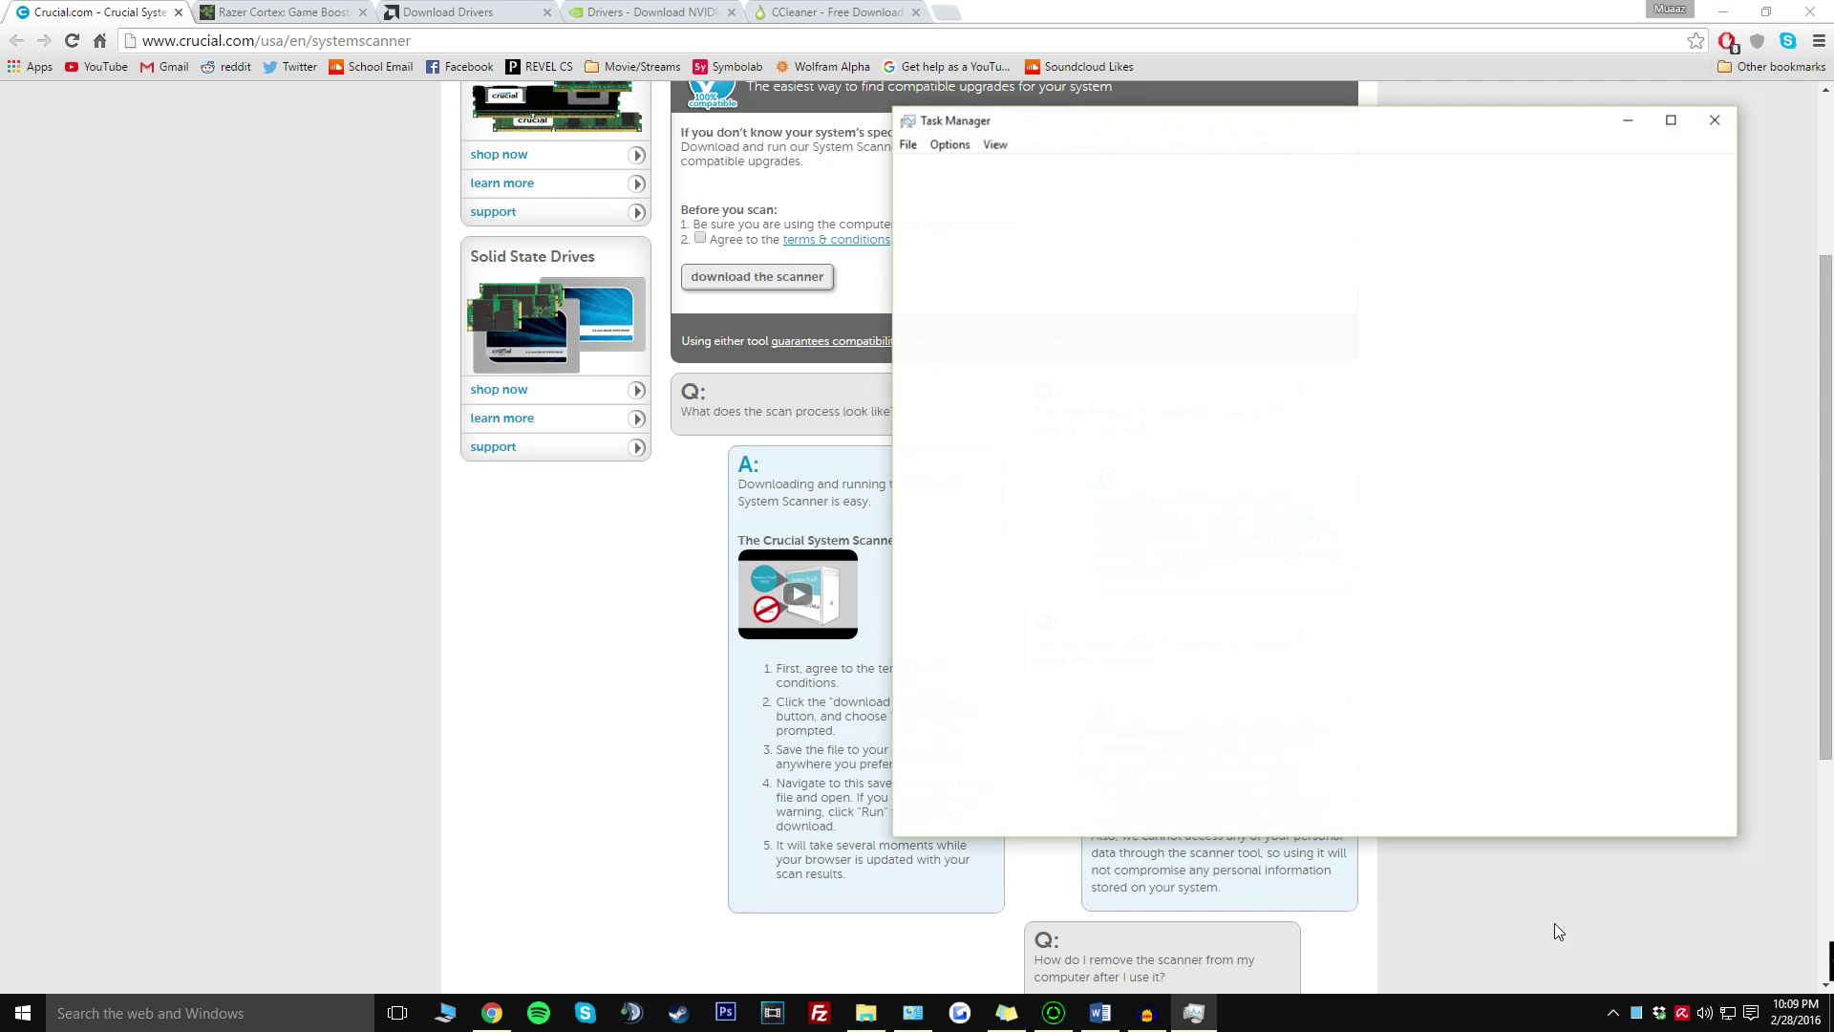
{"action": "left_click_drag", "start_coordinate": [1098, 125], "coordinate": [696, 108]}
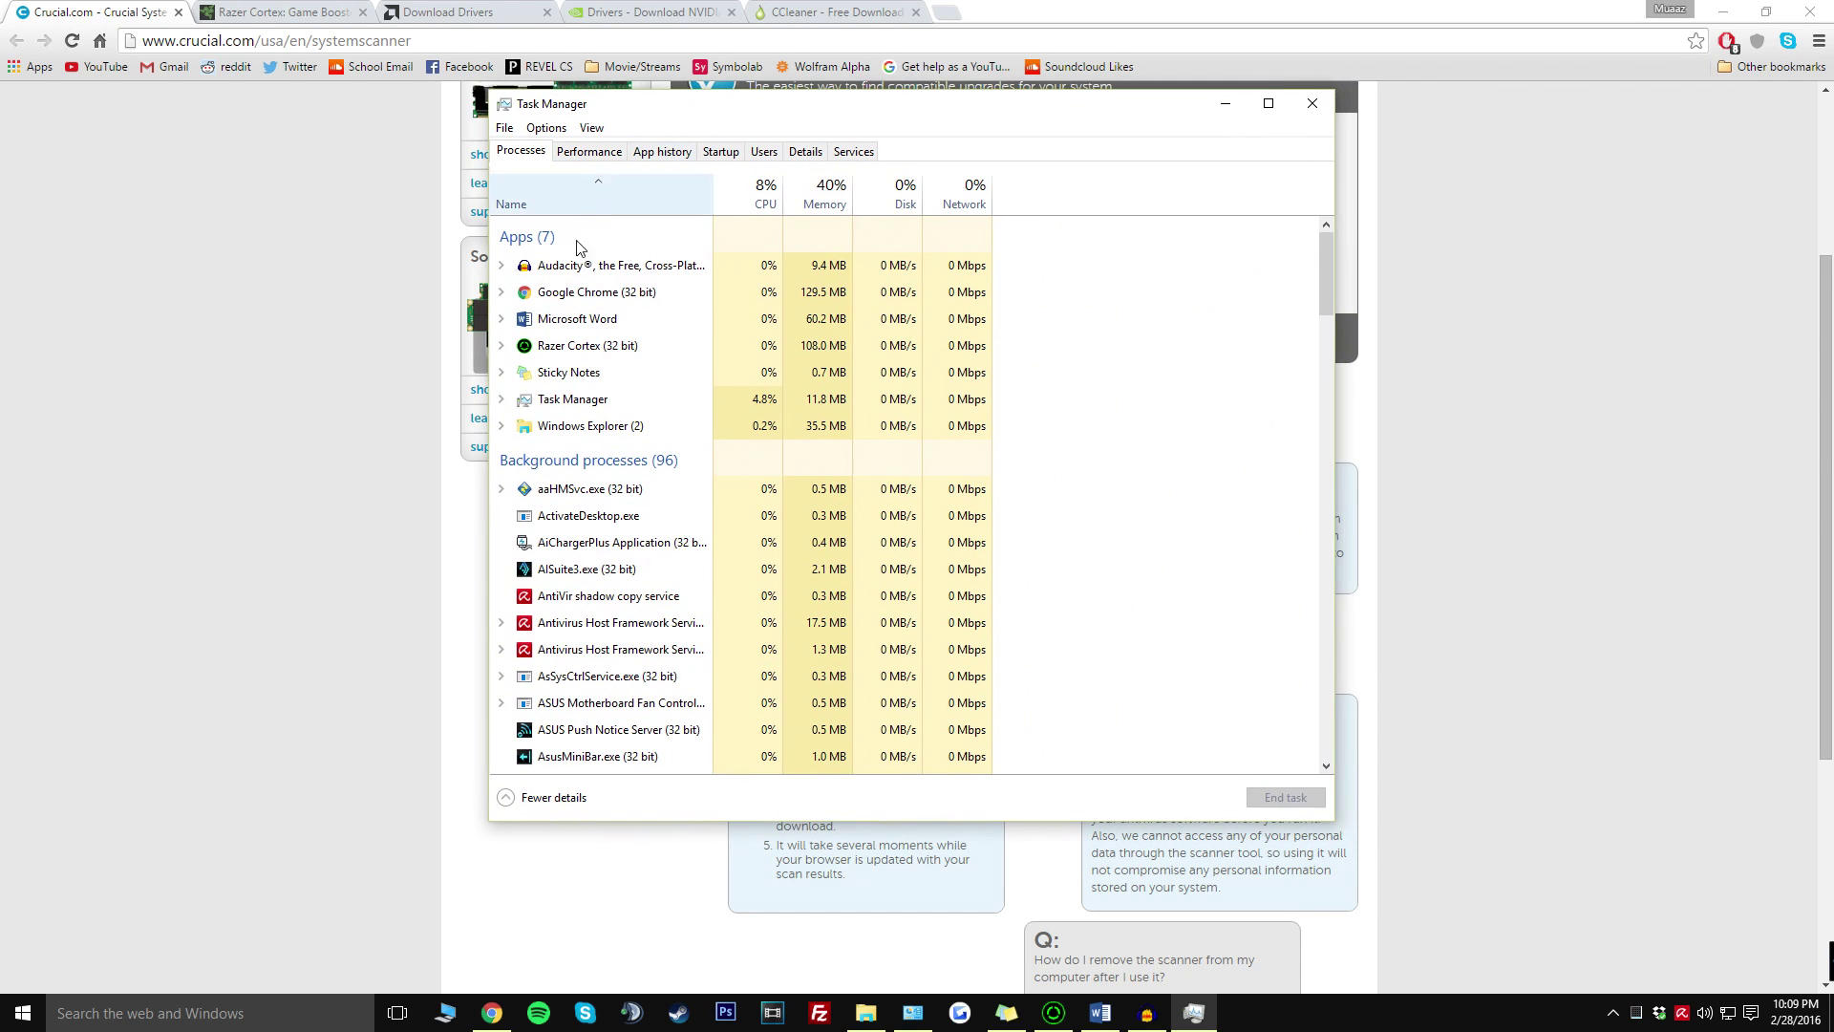
{"action": "left_click", "coordinate": [514, 797]}
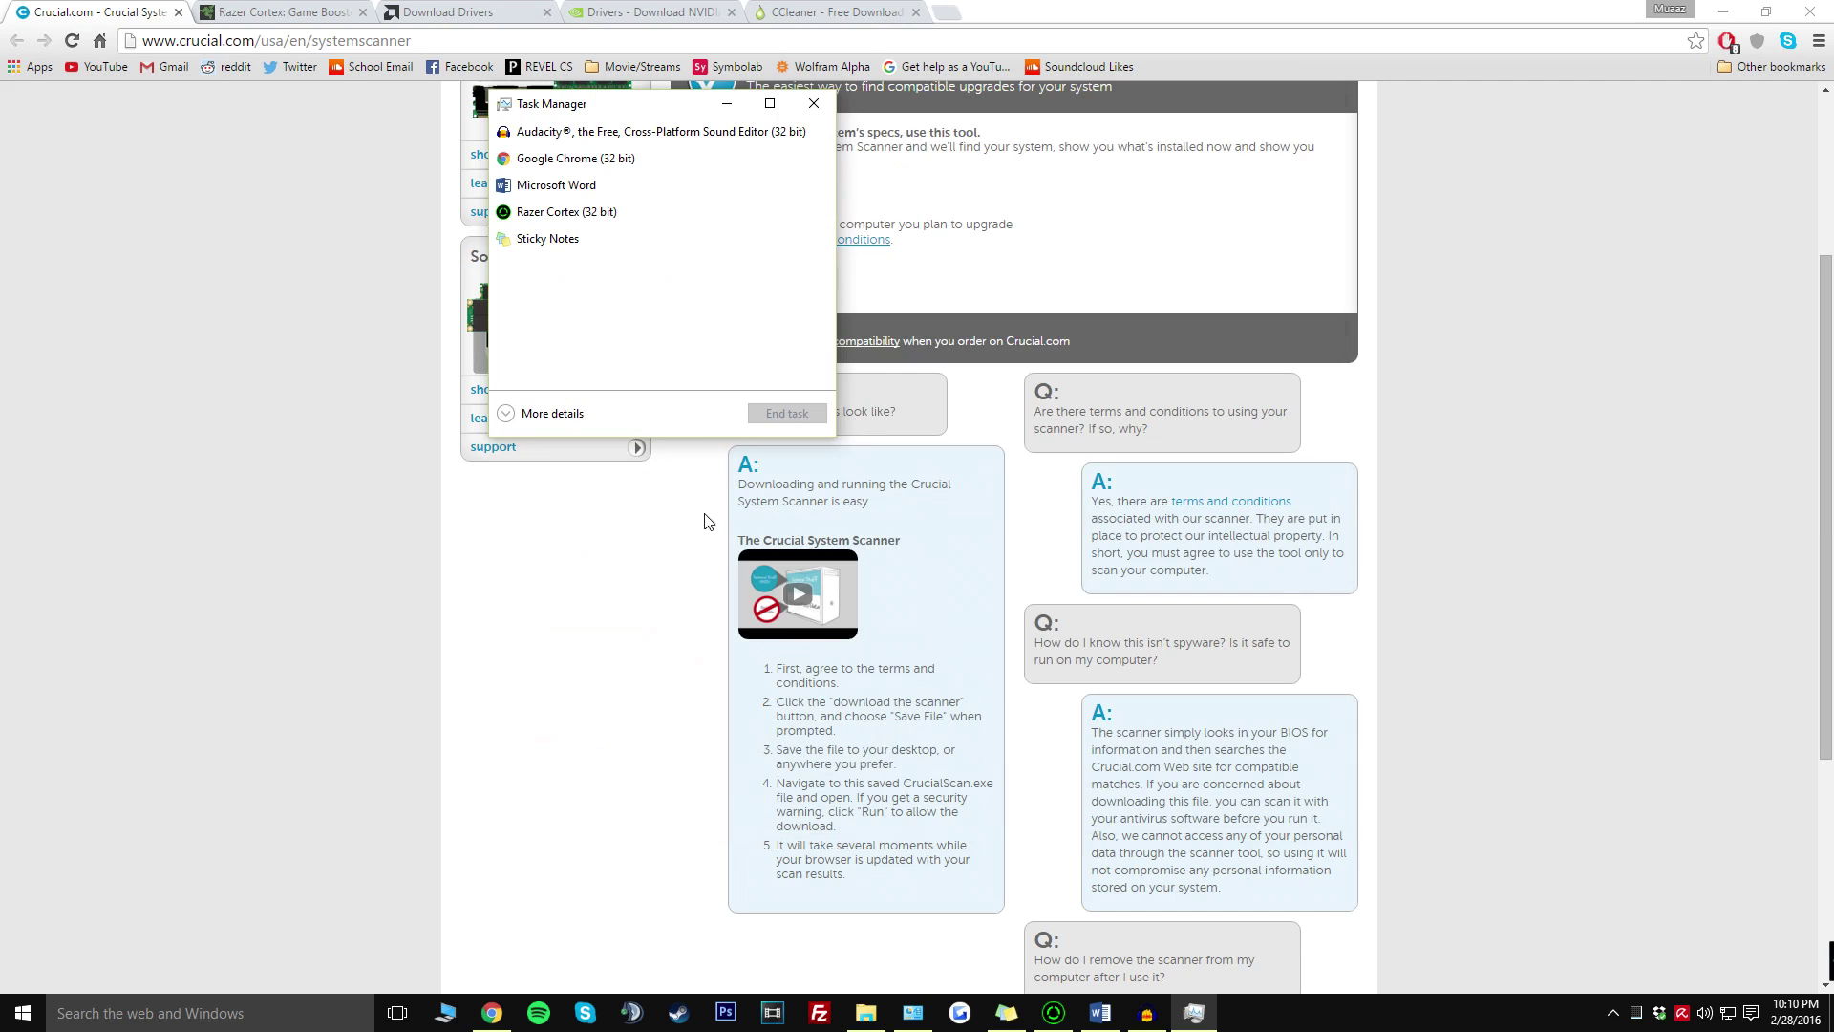
{"action": "left_click", "coordinate": [508, 414]}
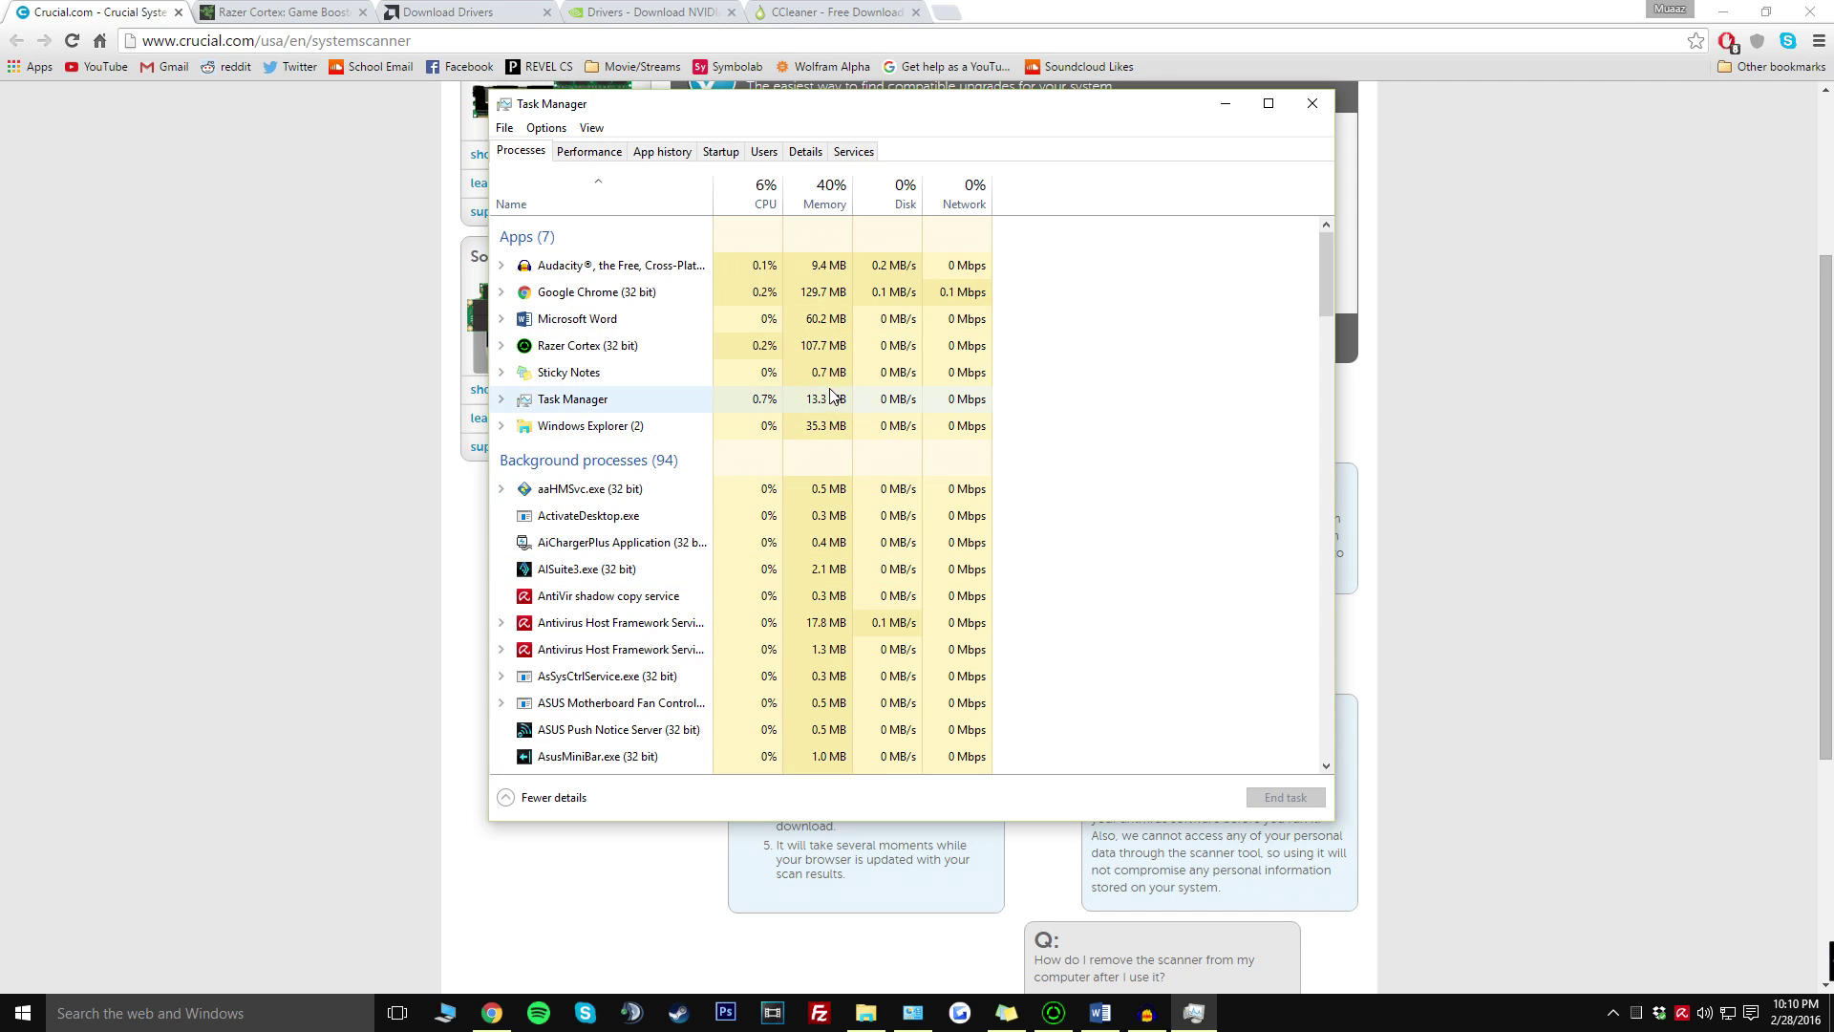
{"action": "left_click", "coordinate": [602, 266]}
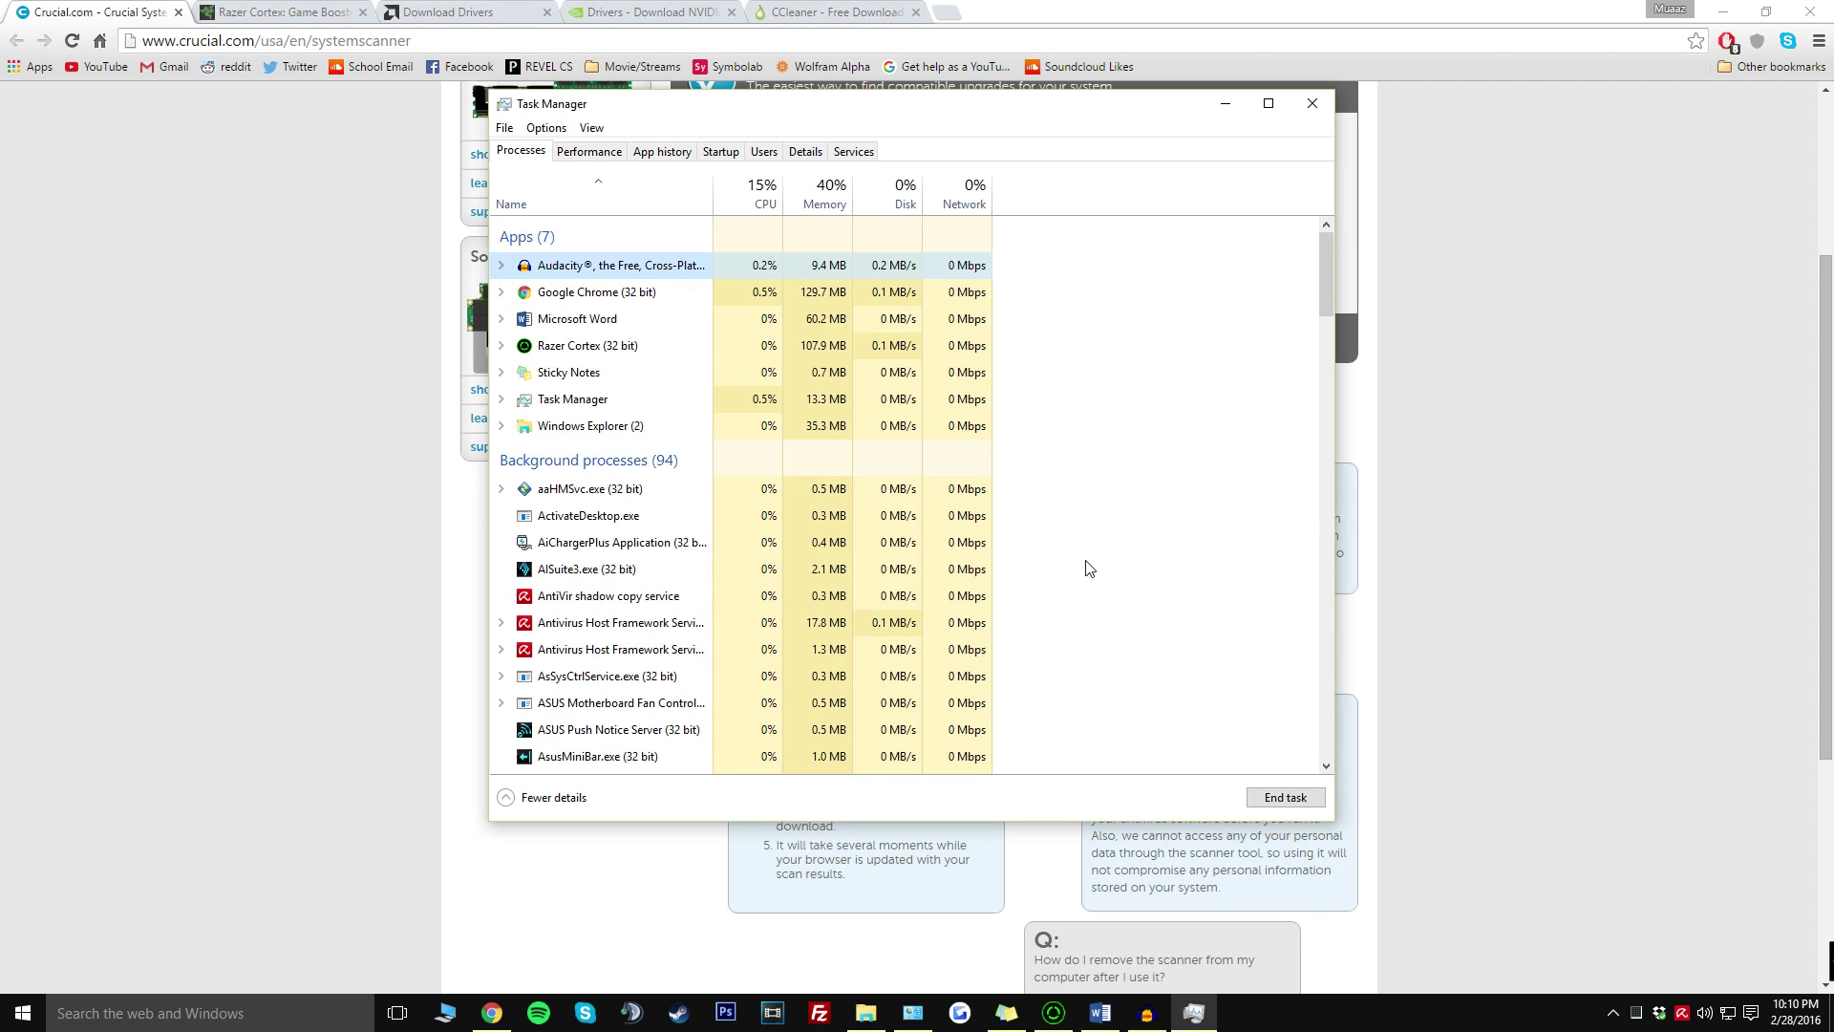
{"action": "left_click", "coordinate": [1052, 1014]}
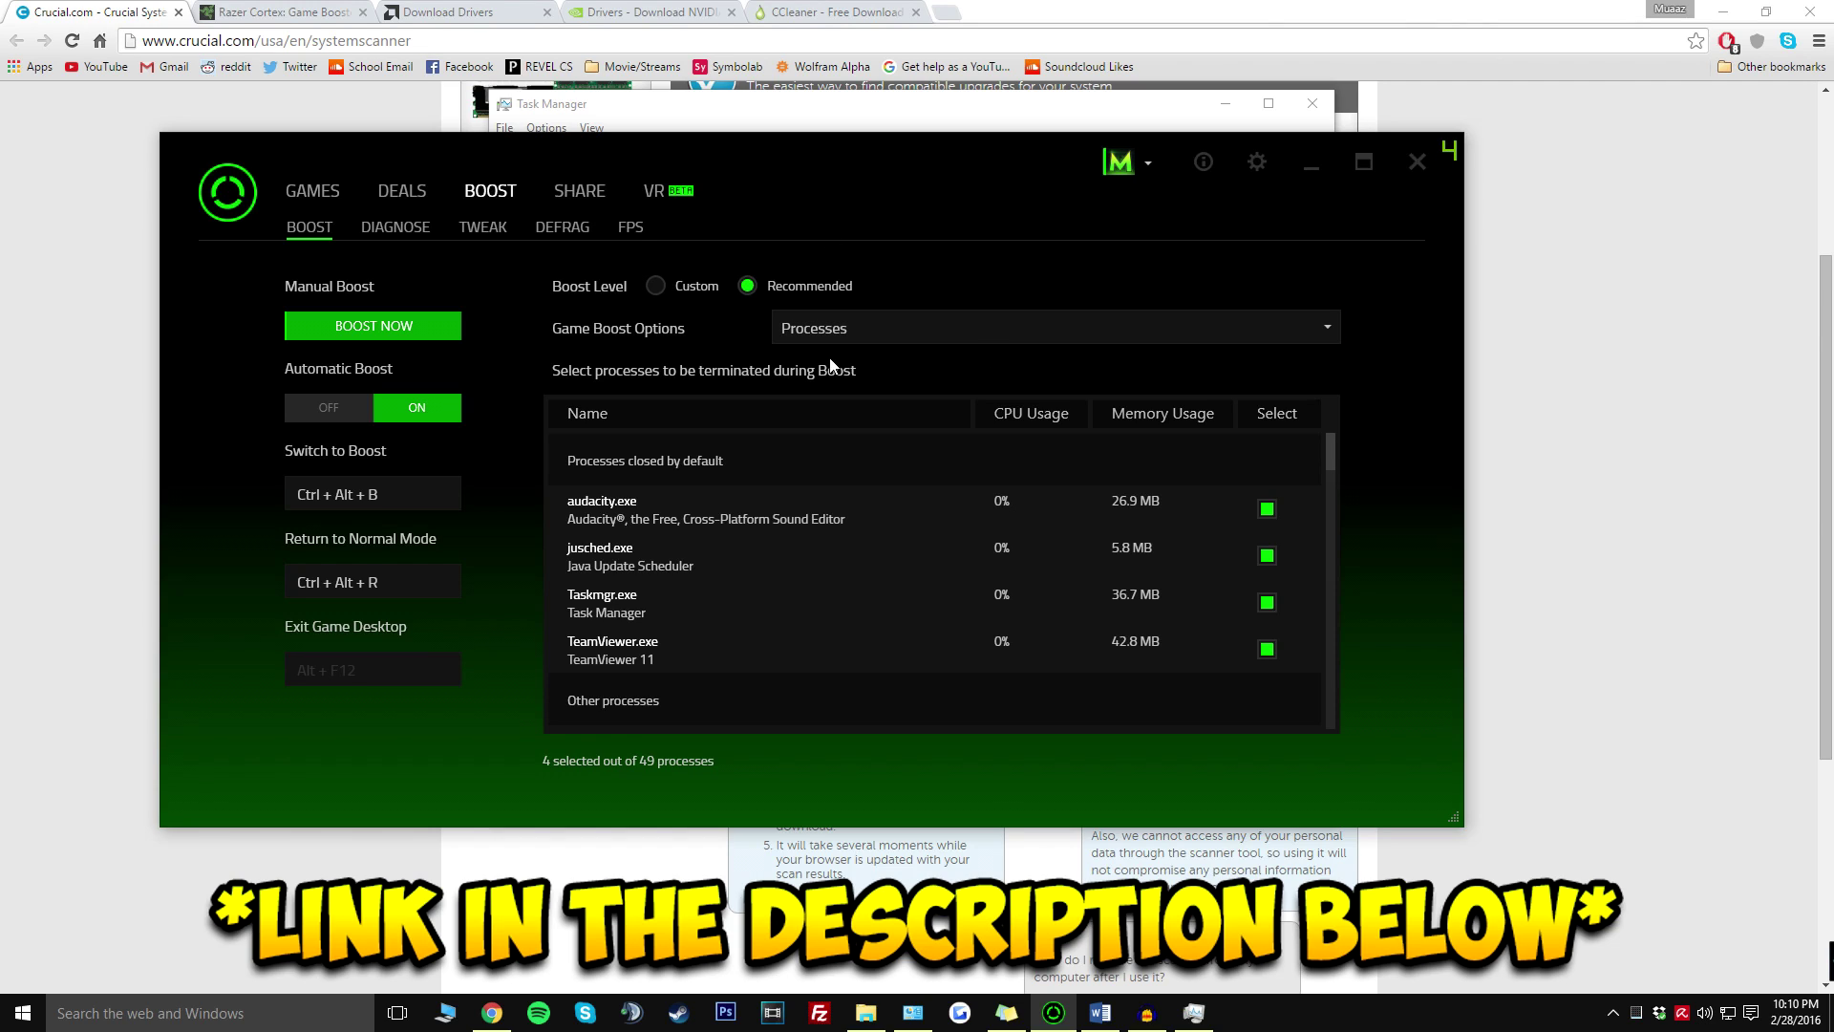
Review Cortex's boost process list, ticking the chrome.exe processes and then unticking them again.
{"action": "left_click_drag", "start_coordinate": [842, 202], "coordinate": [760, 142]}
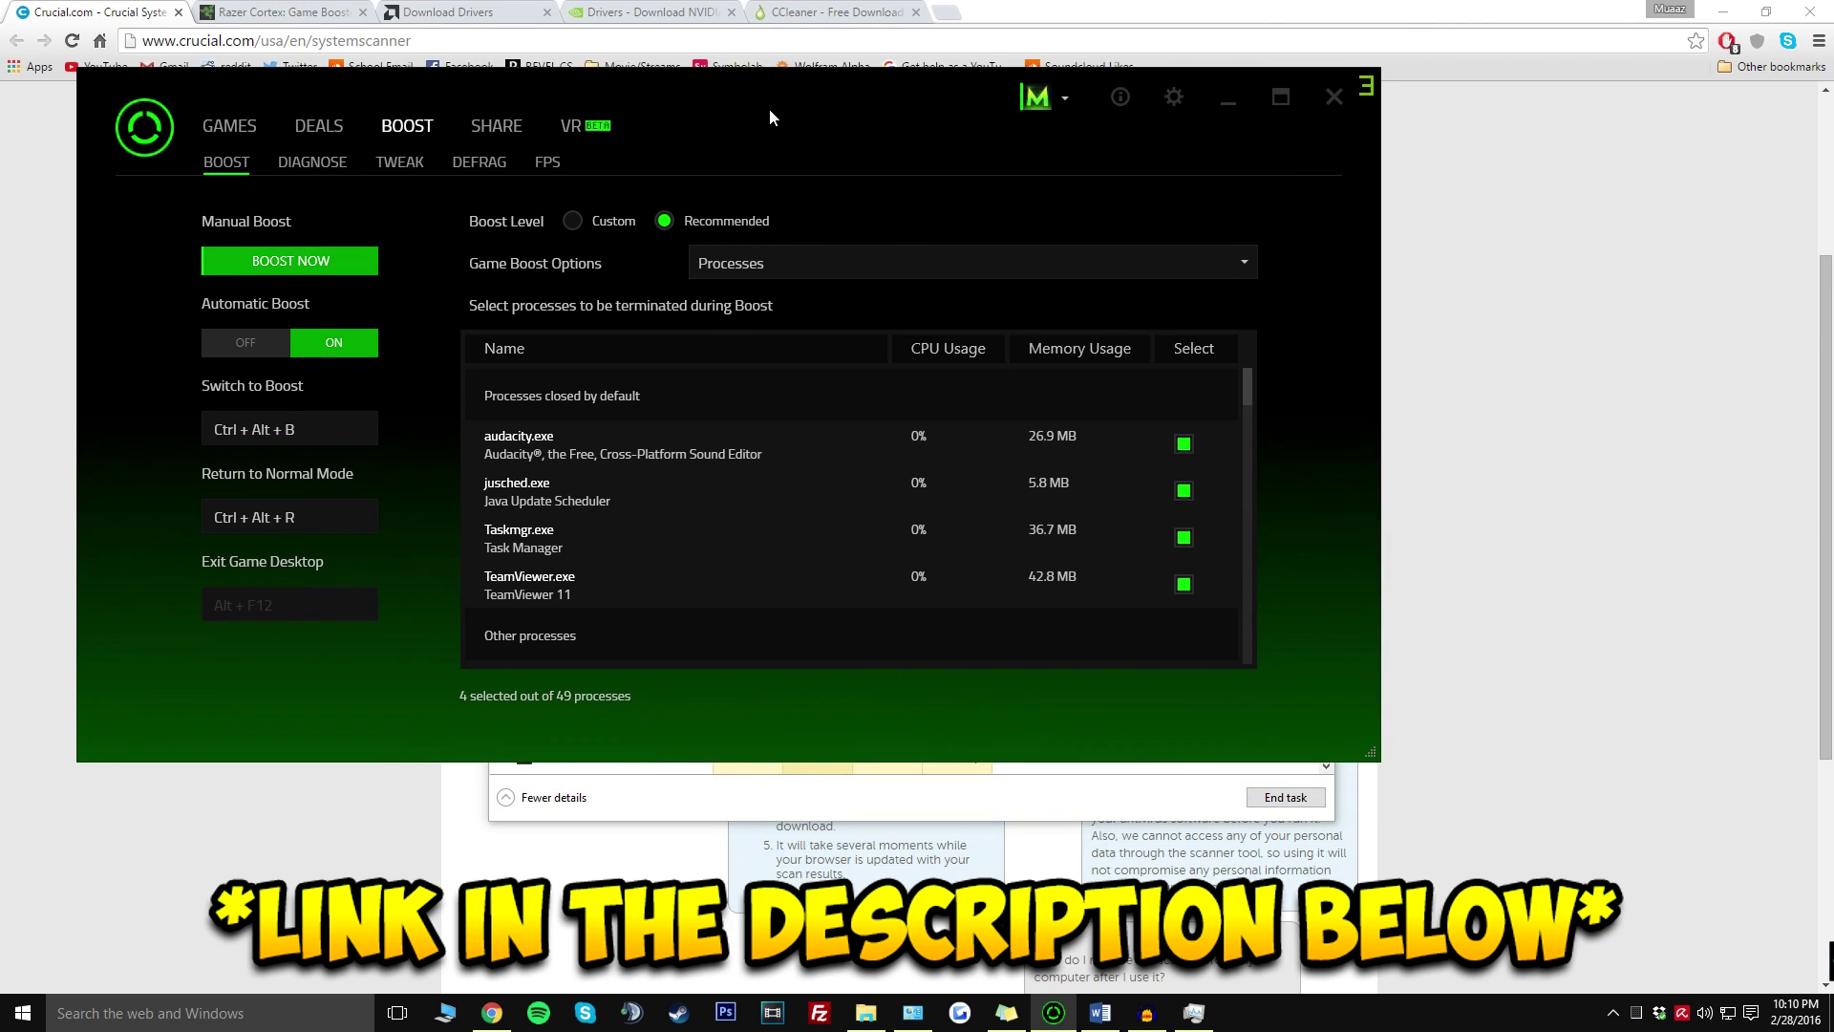
{"action": "scroll", "coordinate": [1169, 411], "scroll_direction": "down", "scroll_amount": 3}
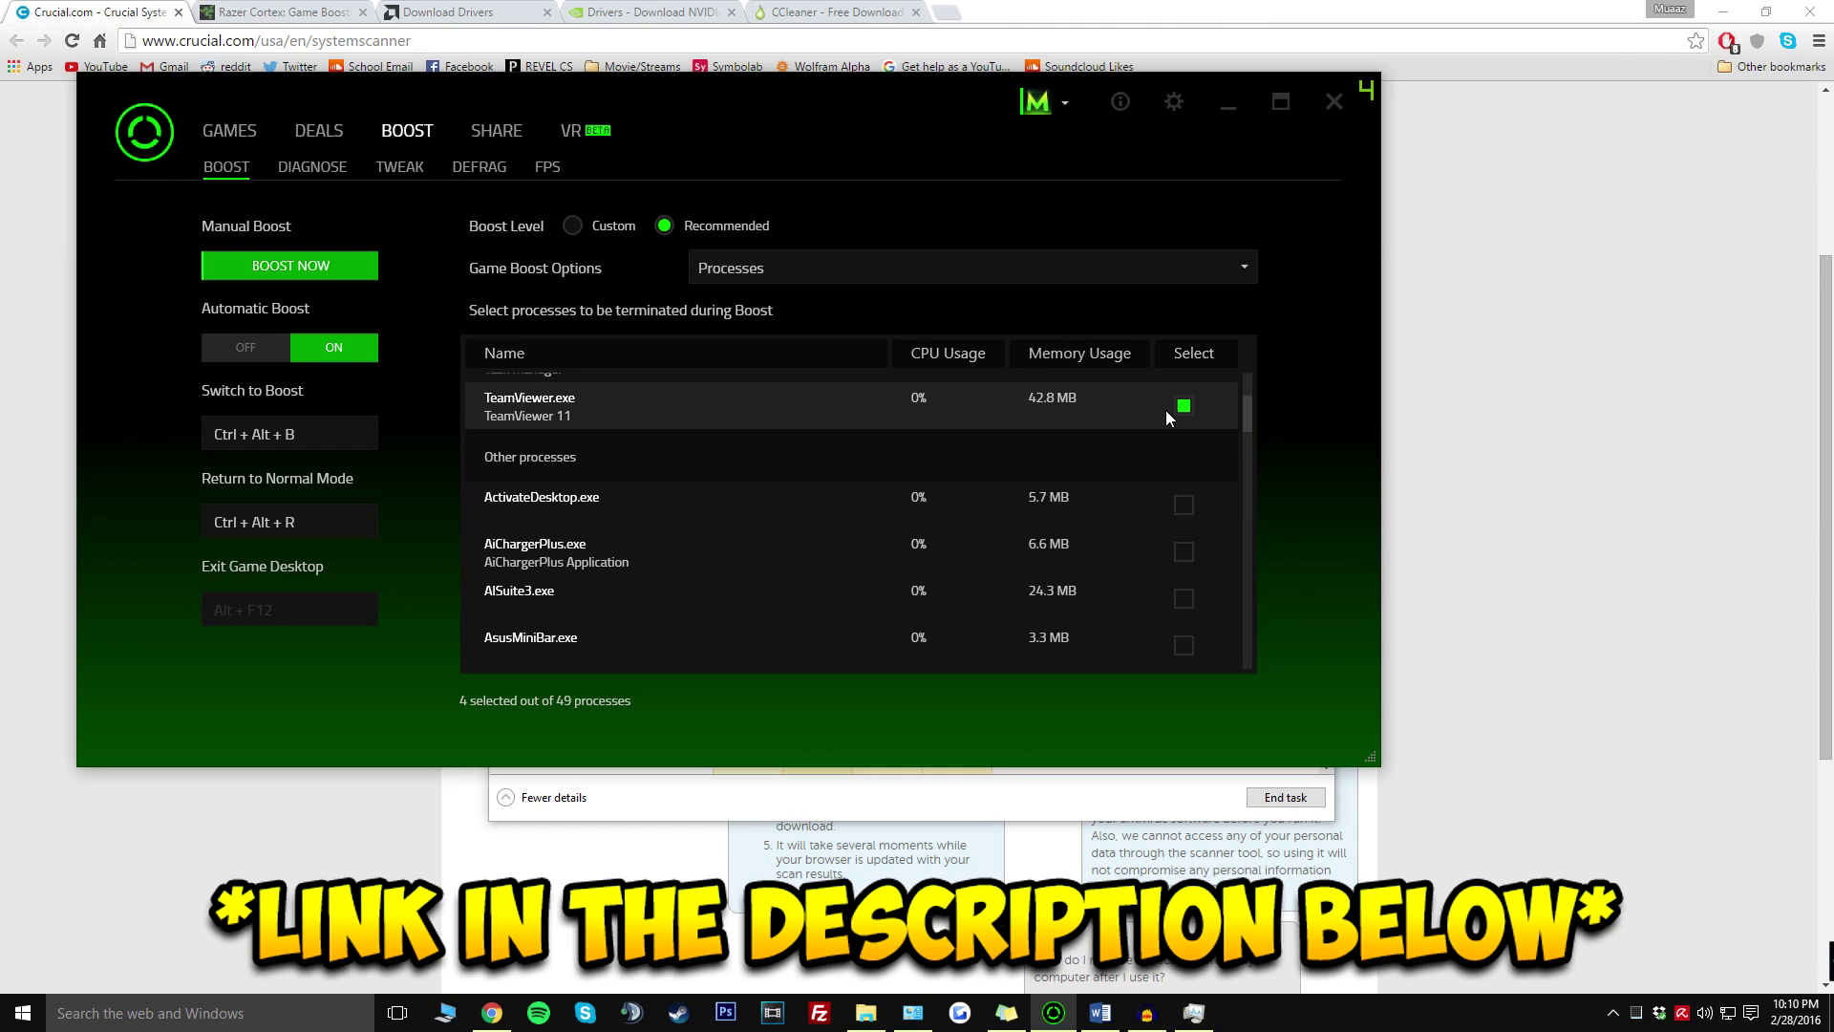
{"action": "scroll", "coordinate": [1088, 459], "scroll_direction": "down", "scroll_amount": 3}
{"action": "scroll", "coordinate": [1194, 405], "scroll_direction": "down", "scroll_amount": 3}
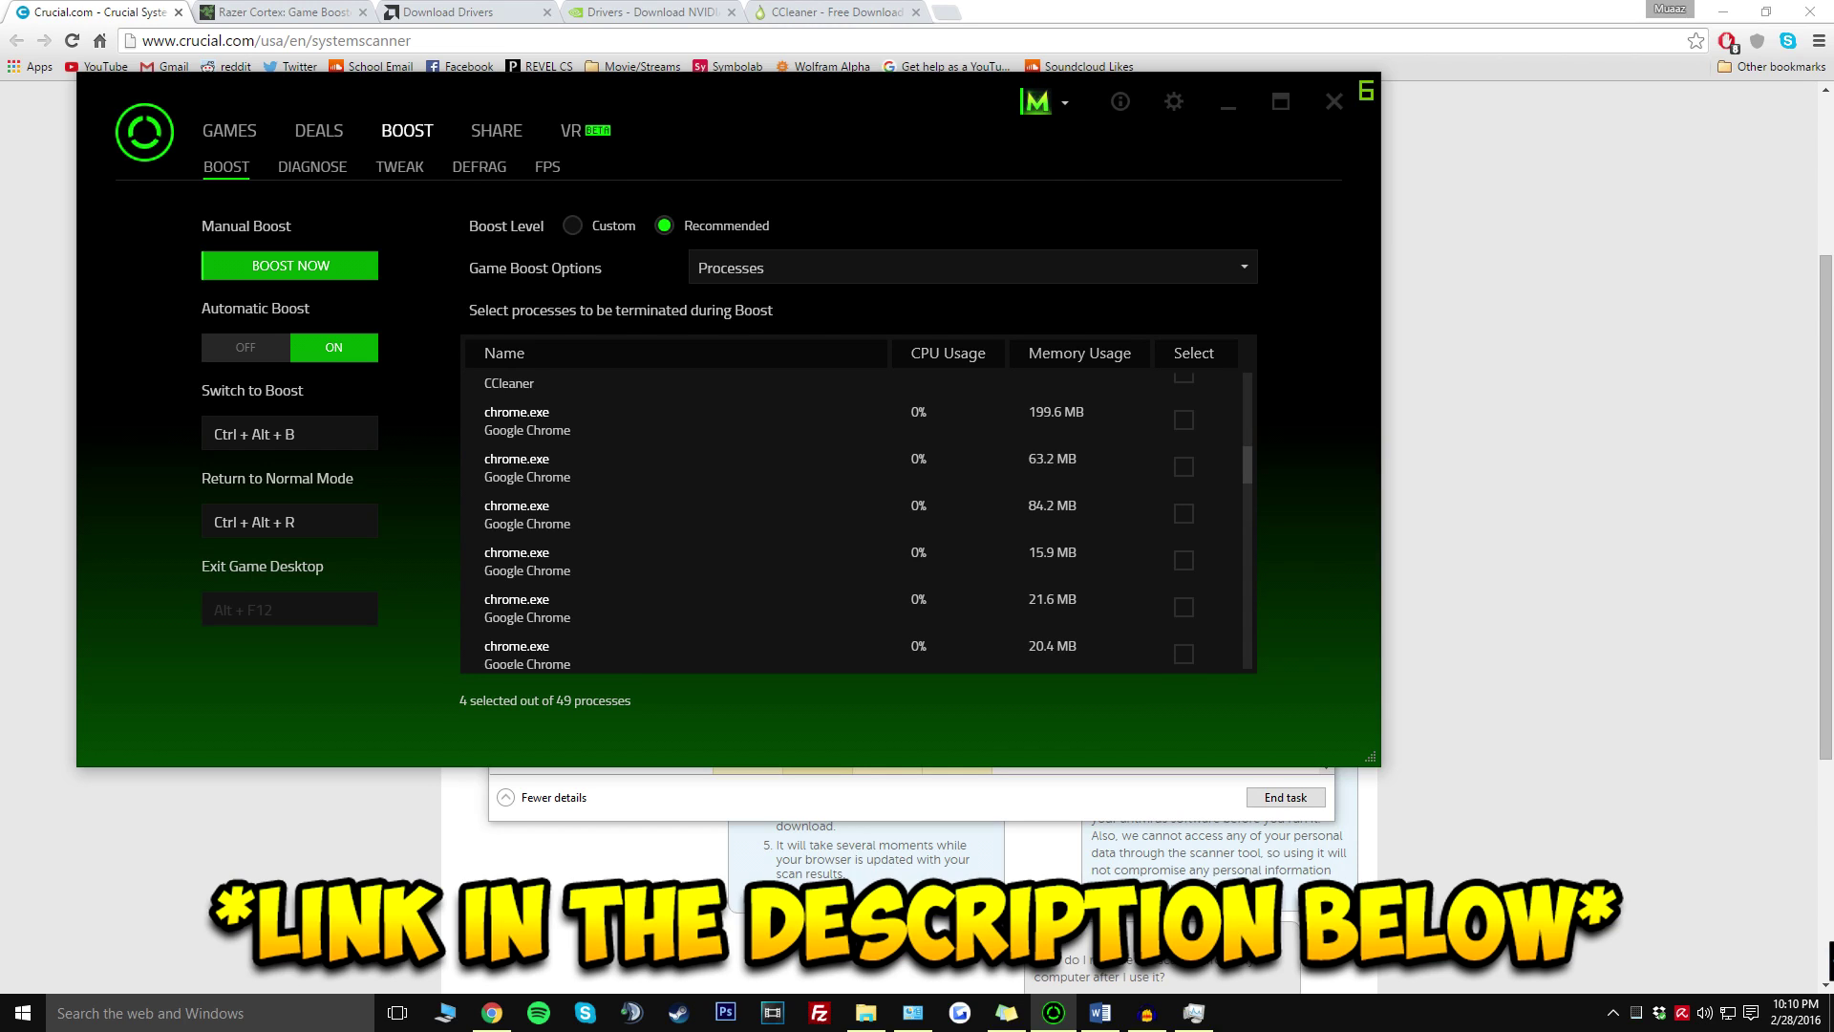
{"action": "left_click", "coordinate": [1185, 466]}
{"action": "left_click", "coordinate": [1194, 472]}
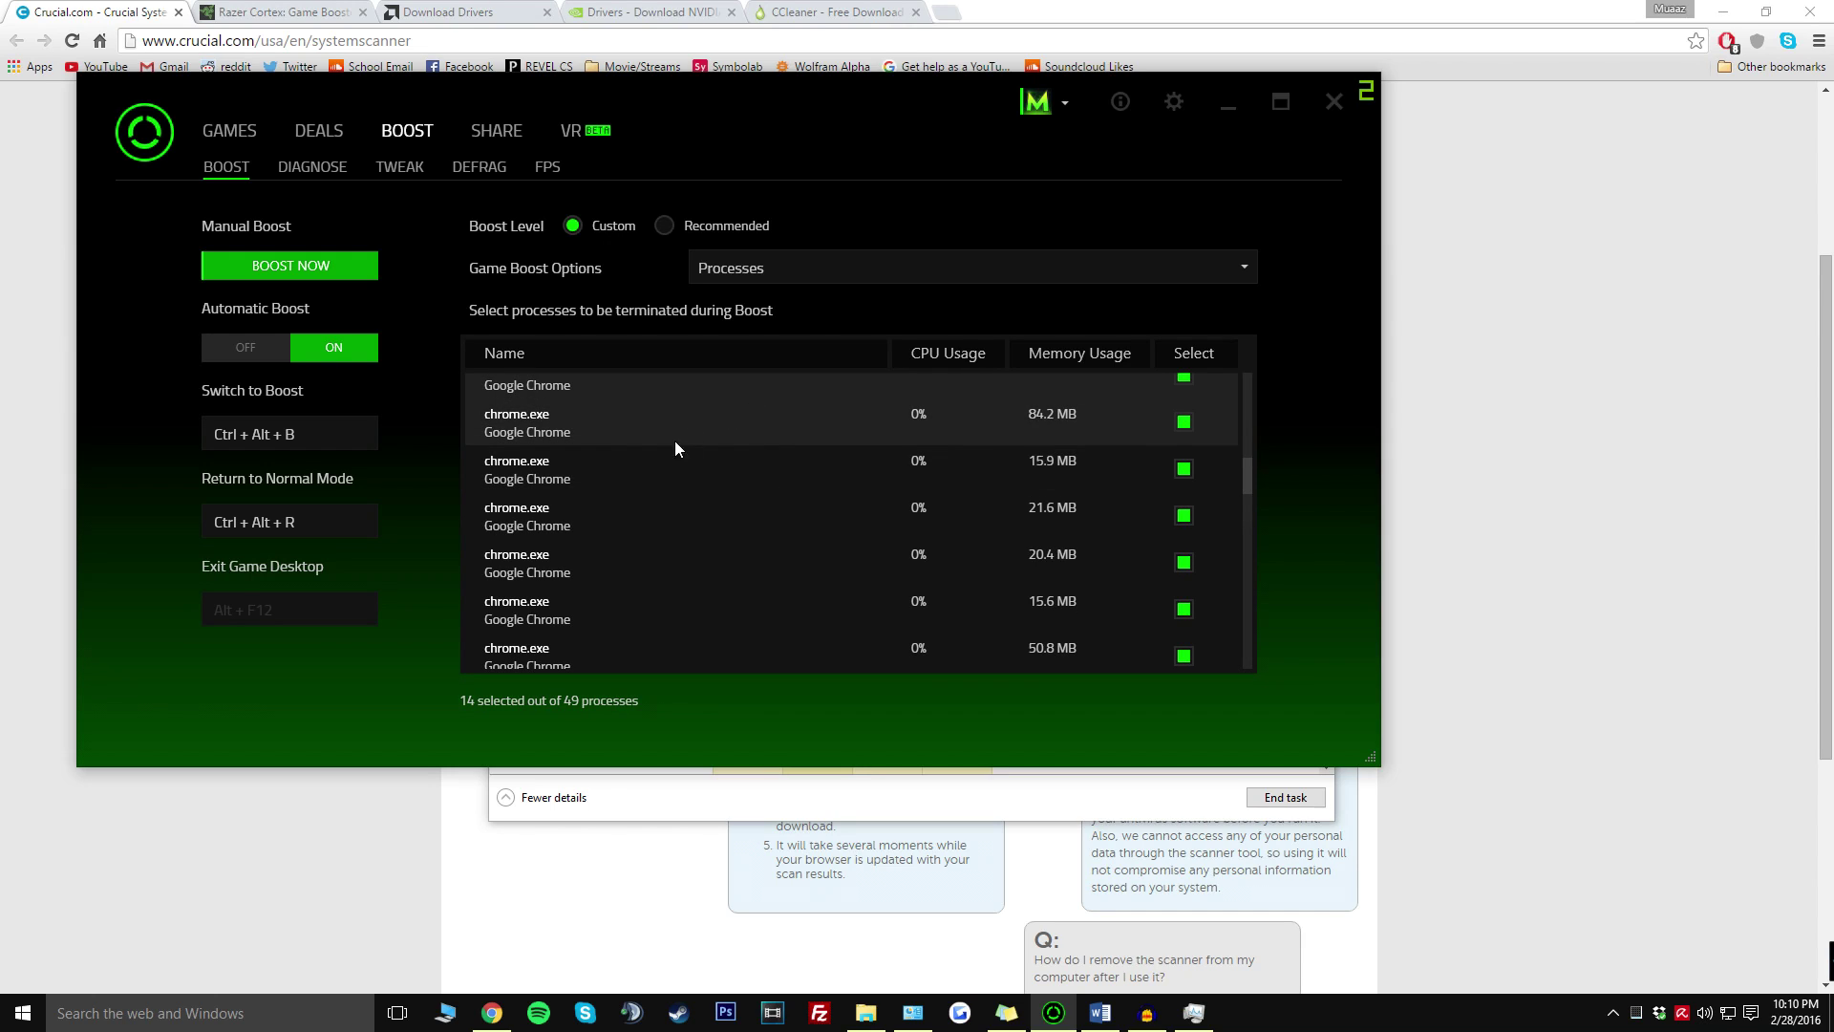
{"action": "left_click", "coordinate": [1183, 514]}
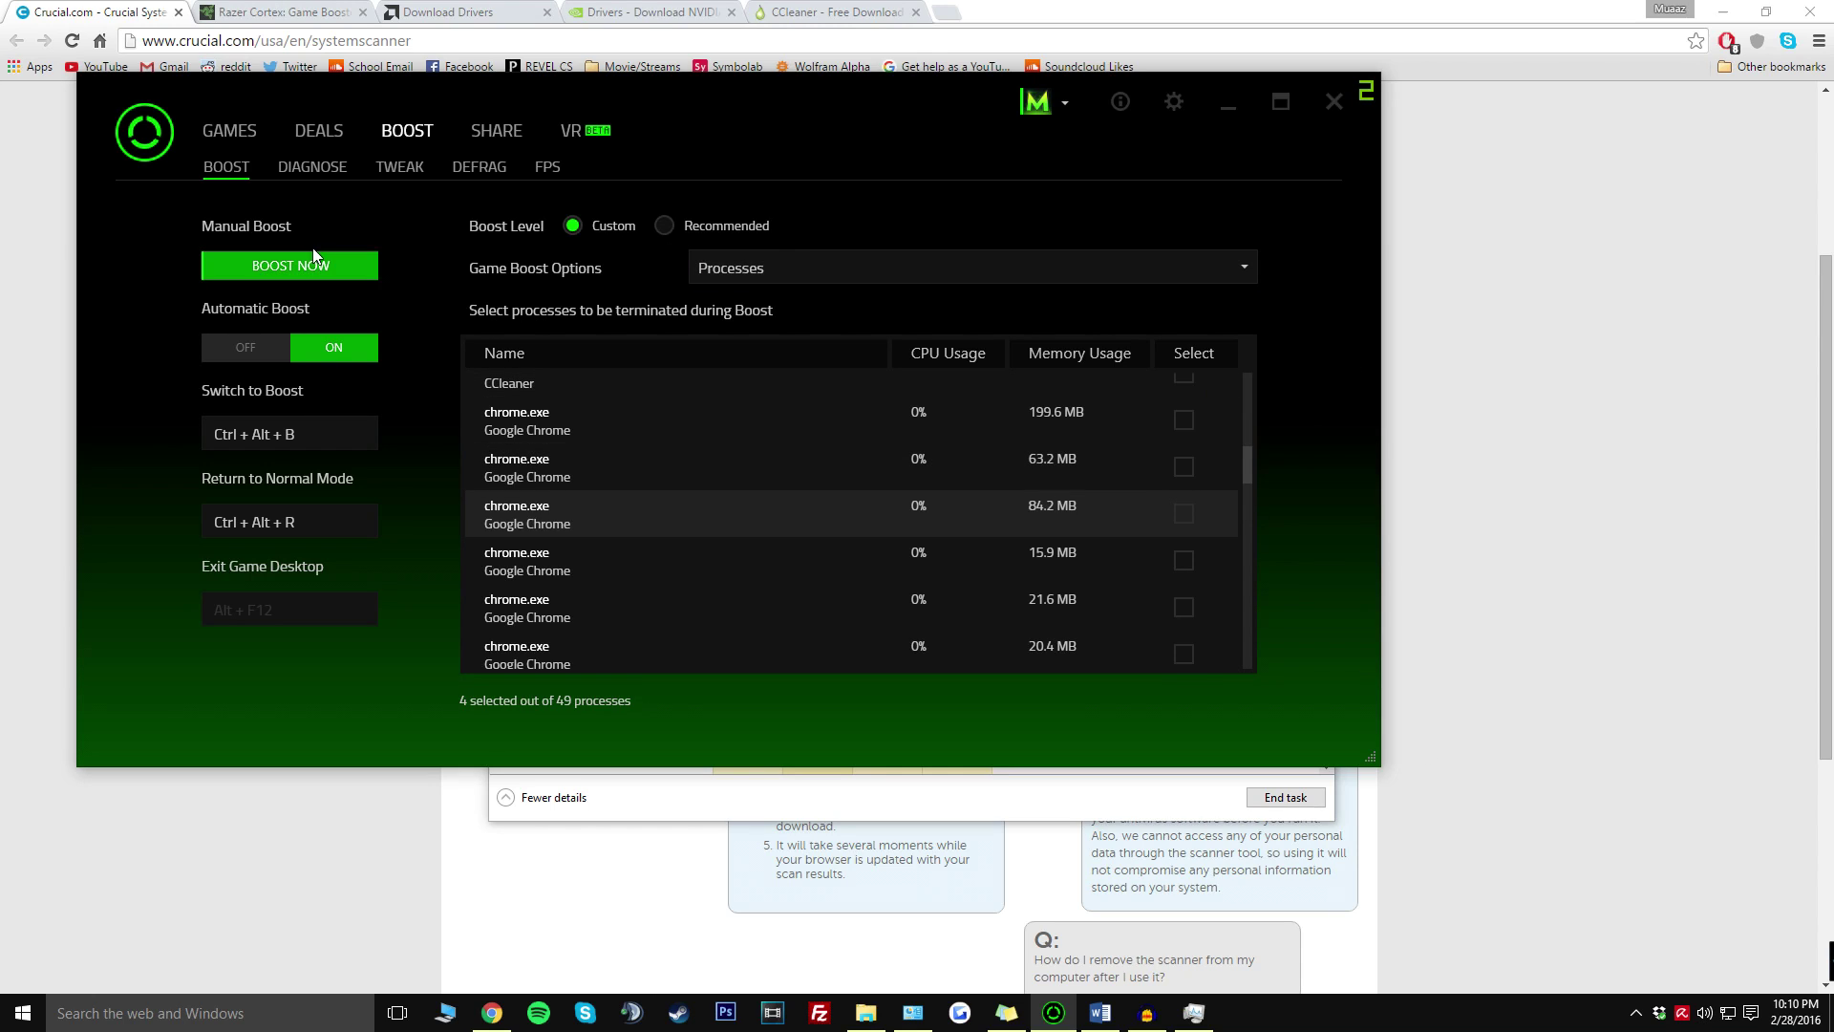
Run a Recommended-level game boost closing the 4 default processes, then restore normal mode.
{"action": "left_click", "coordinate": [256, 272]}
{"action": "left_click", "coordinate": [678, 225]}
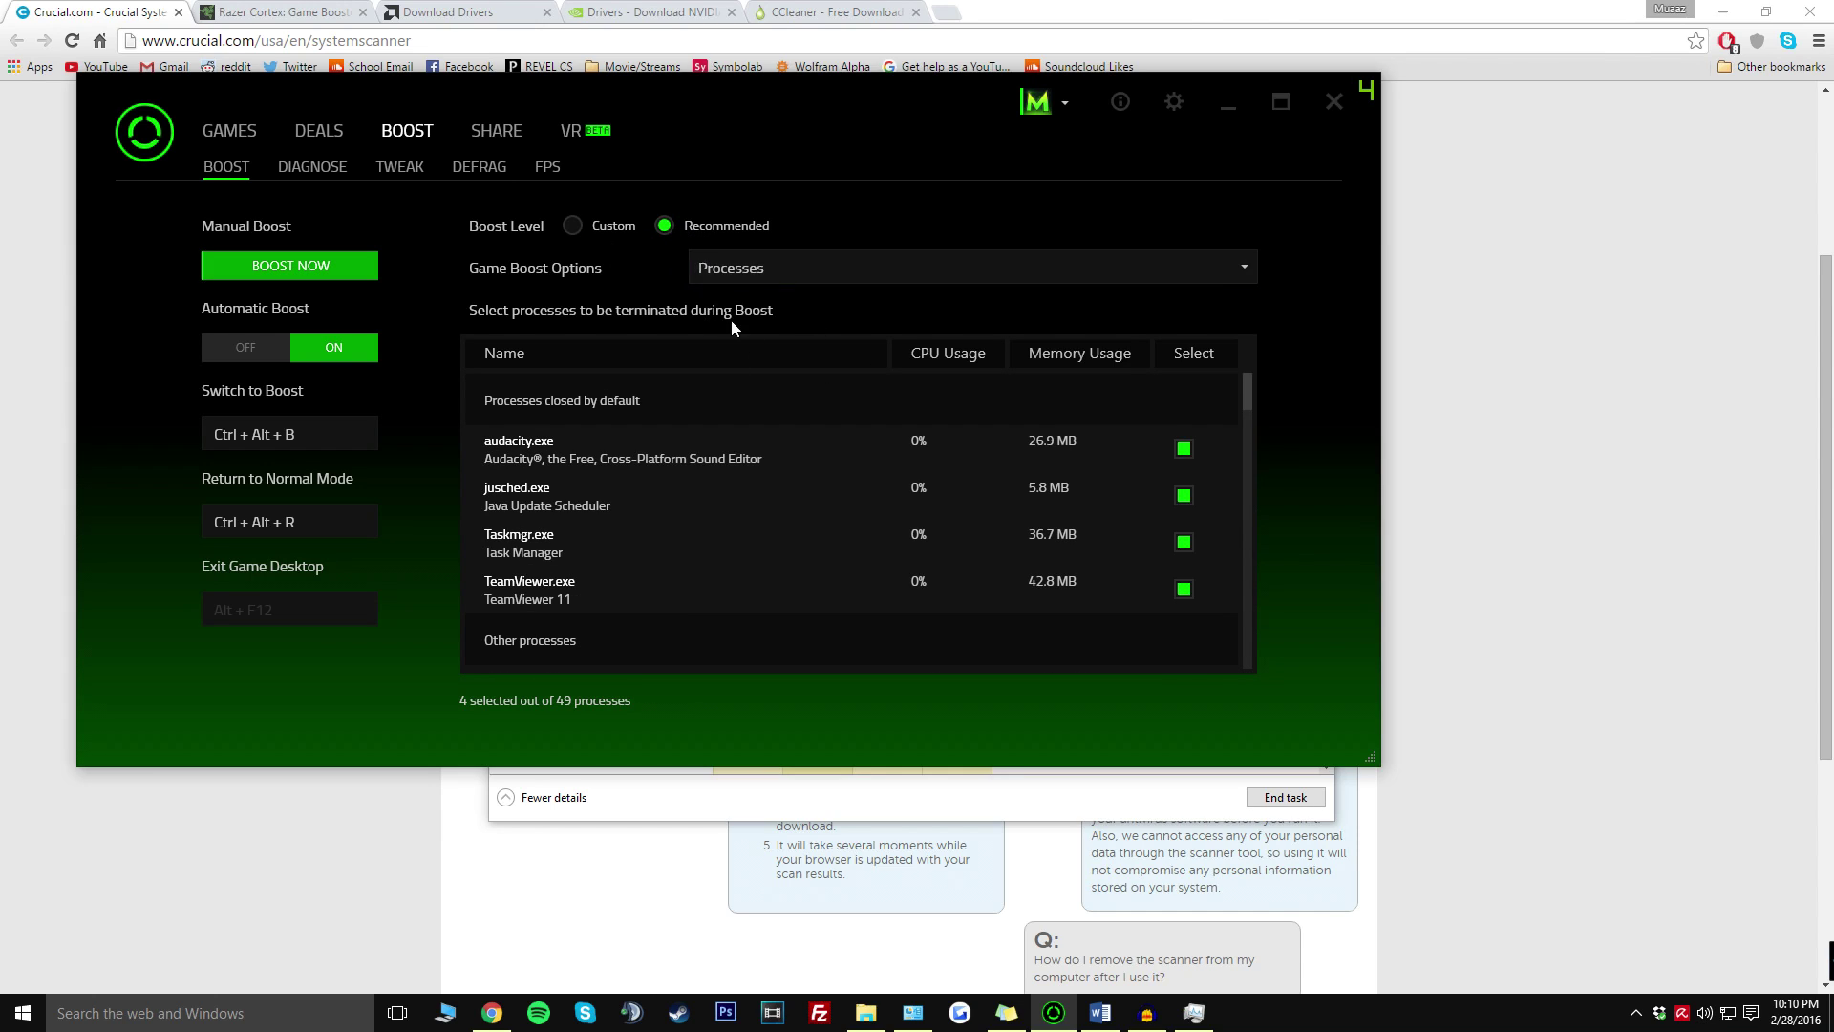
{"action": "scroll", "coordinate": [806, 479], "scroll_direction": "down", "scroll_amount": 3}
{"action": "scroll", "coordinate": [805, 468], "scroll_direction": "down", "scroll_amount": 1}
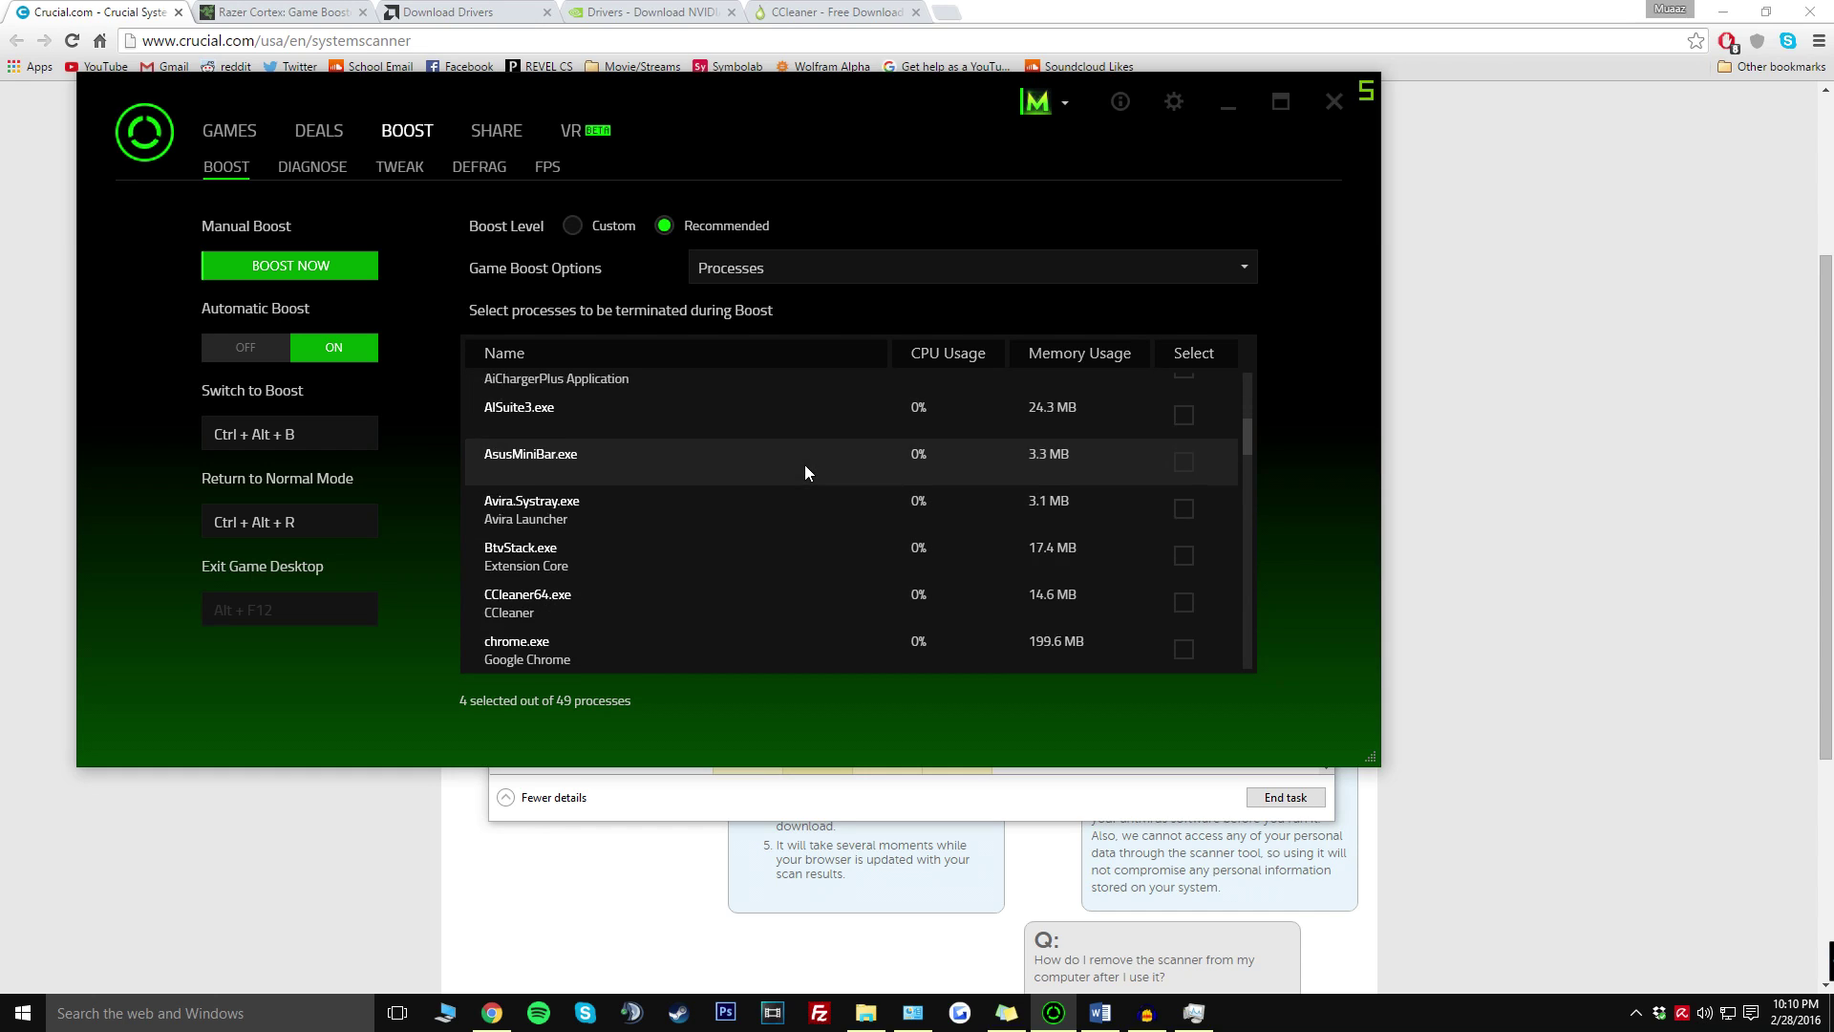
{"action": "scroll", "coordinate": [662, 569], "scroll_direction": "down", "scroll_amount": 3}
{"action": "scroll", "coordinate": [659, 587], "scroll_direction": "down", "scroll_amount": 2}
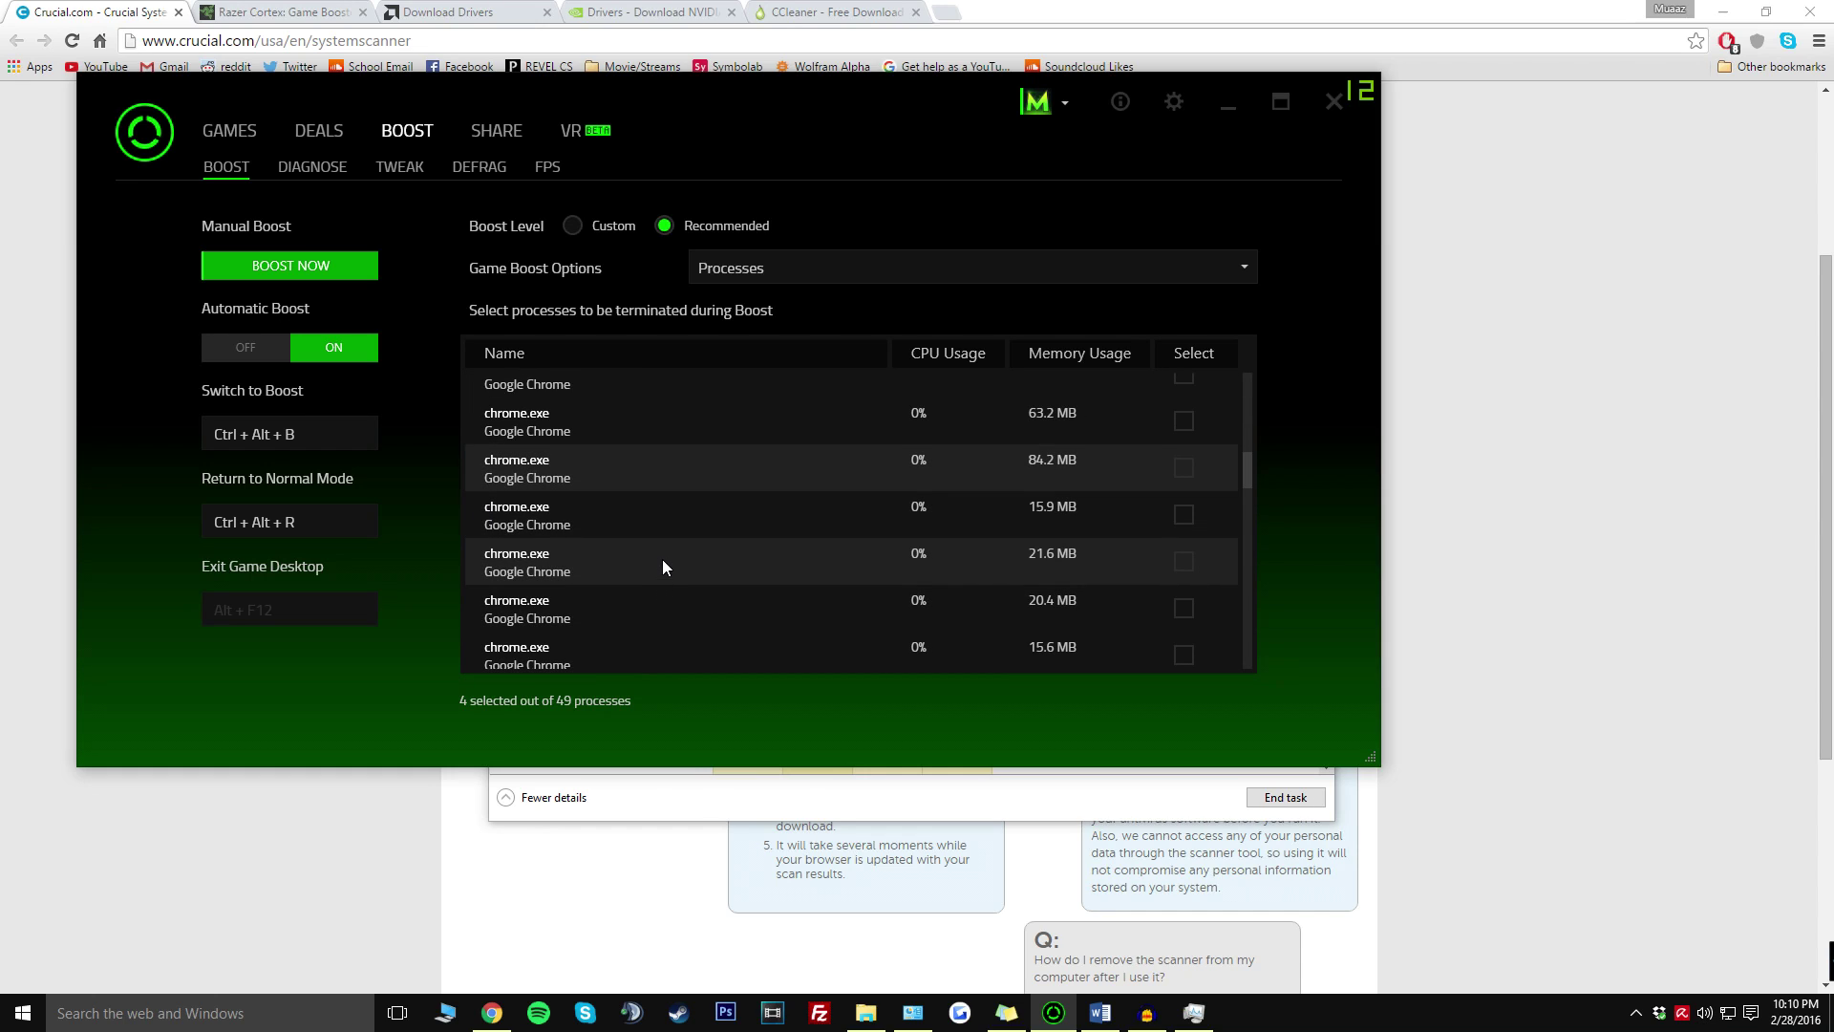
{"action": "scroll", "coordinate": [659, 542], "scroll_direction": "down", "scroll_amount": 1}
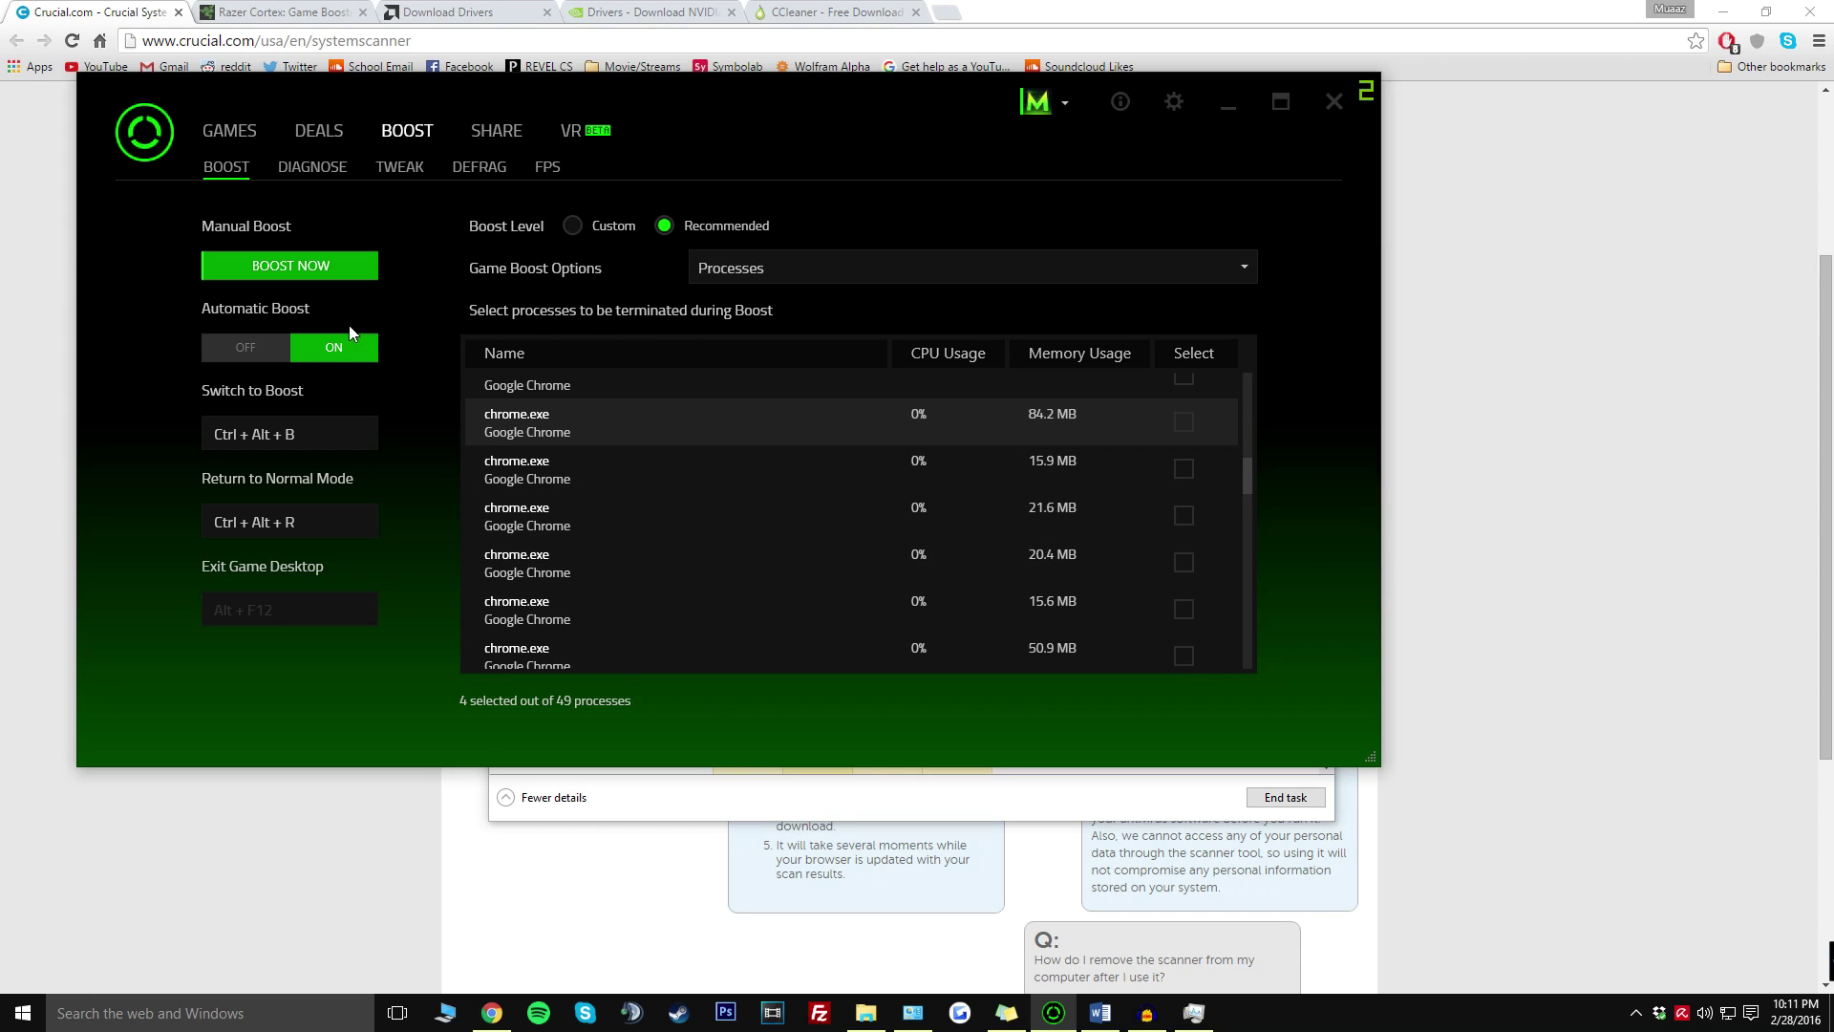
{"action": "left_click", "coordinate": [234, 273]}
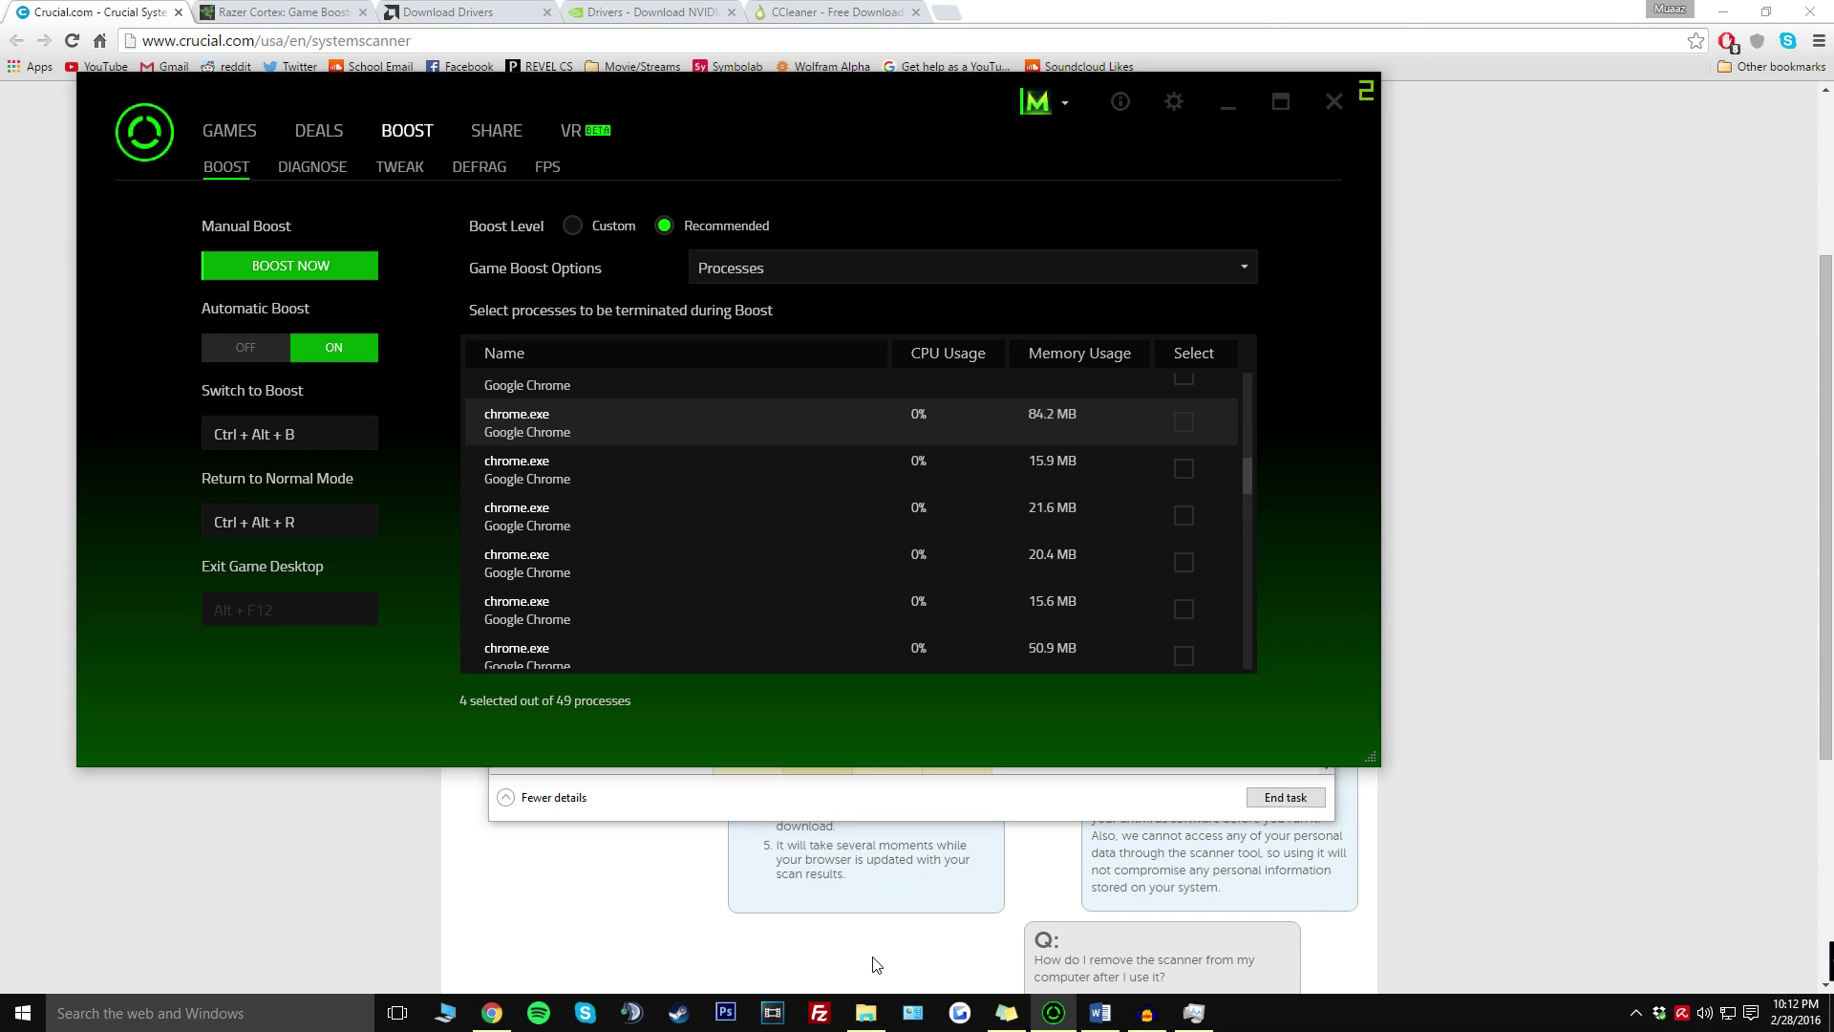
{"action": "left_click", "coordinate": [869, 1010]}
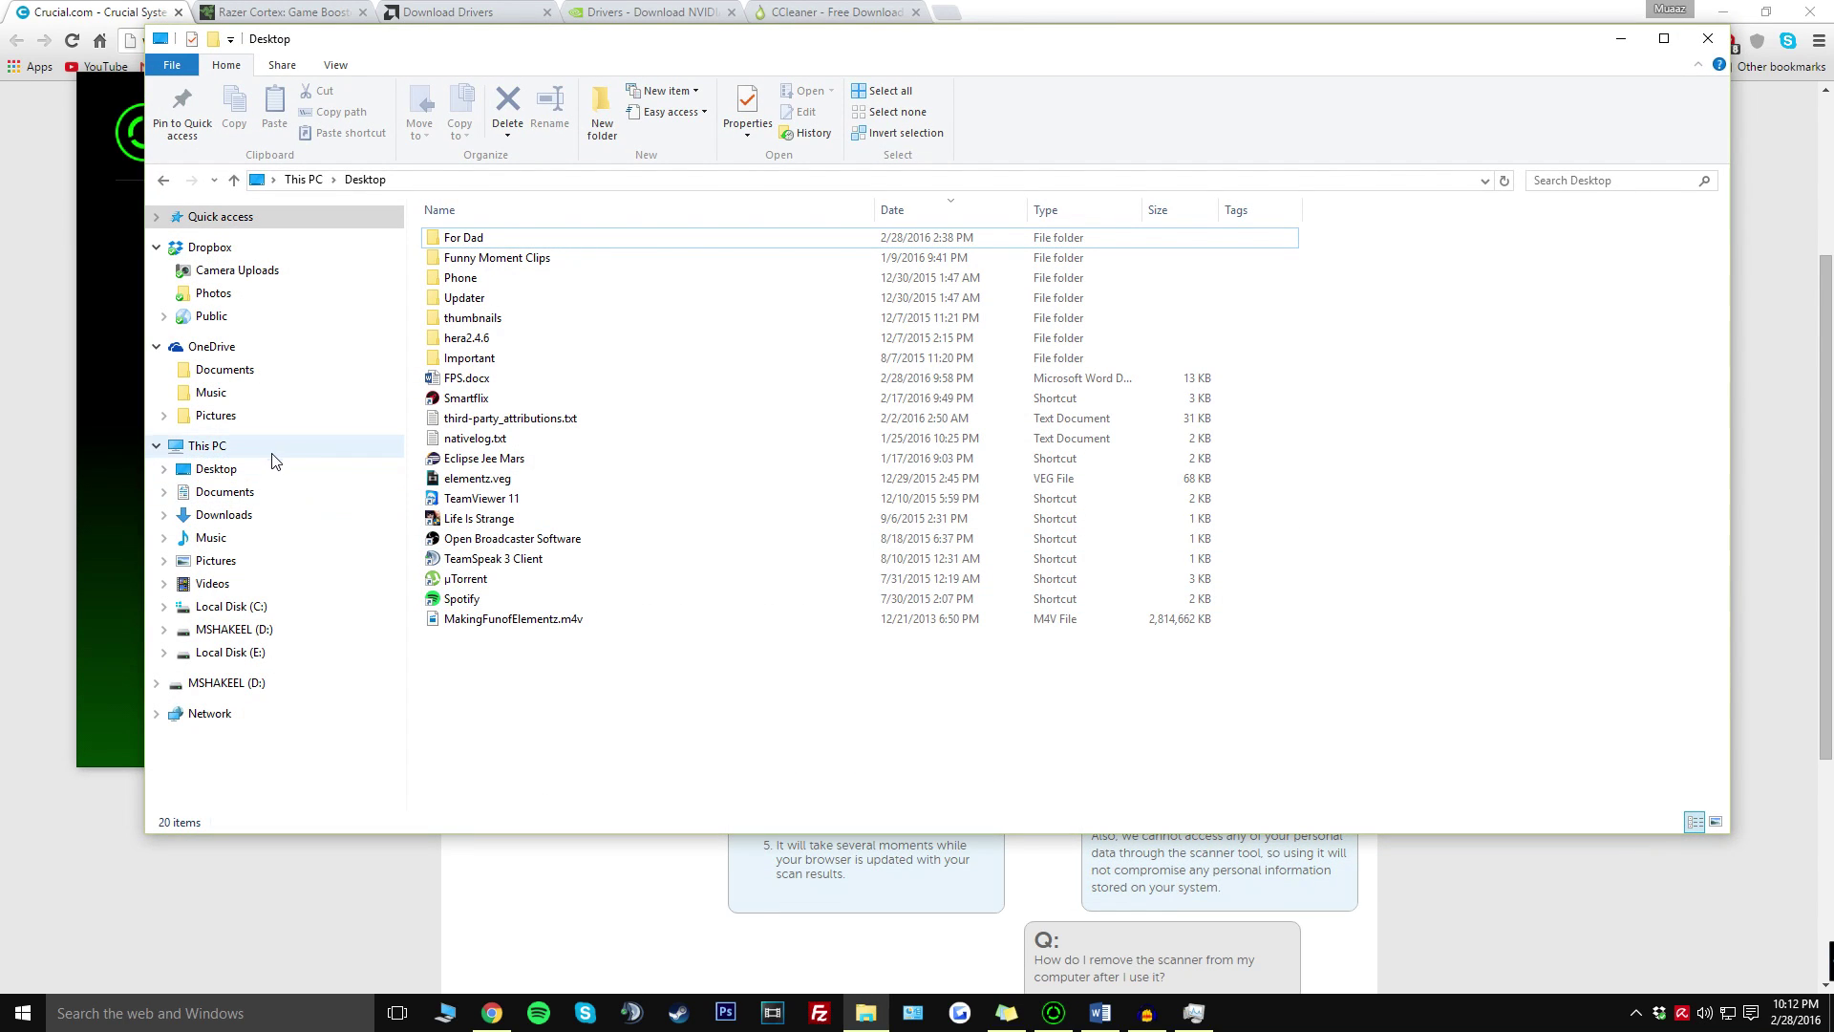
{"action": "left_click", "coordinate": [266, 453]}
{"action": "right_click", "coordinate": [268, 458]}
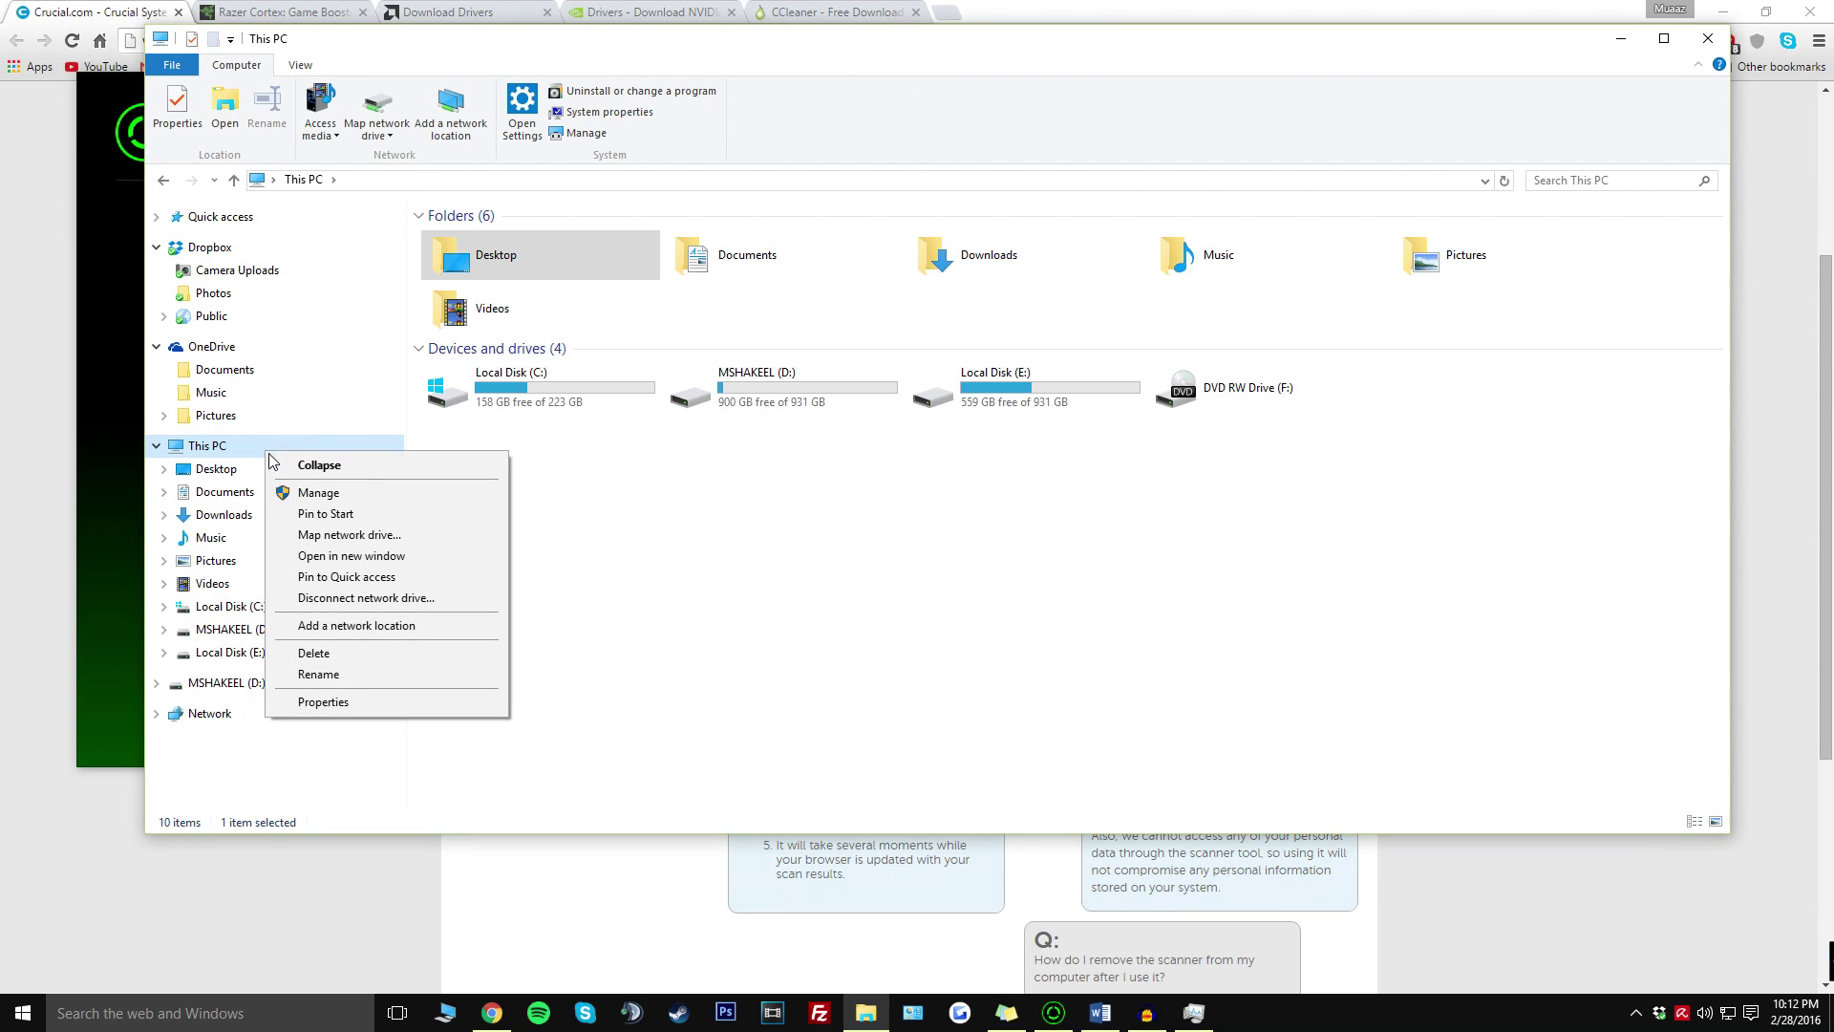
{"action": "left_click", "coordinate": [376, 703]}
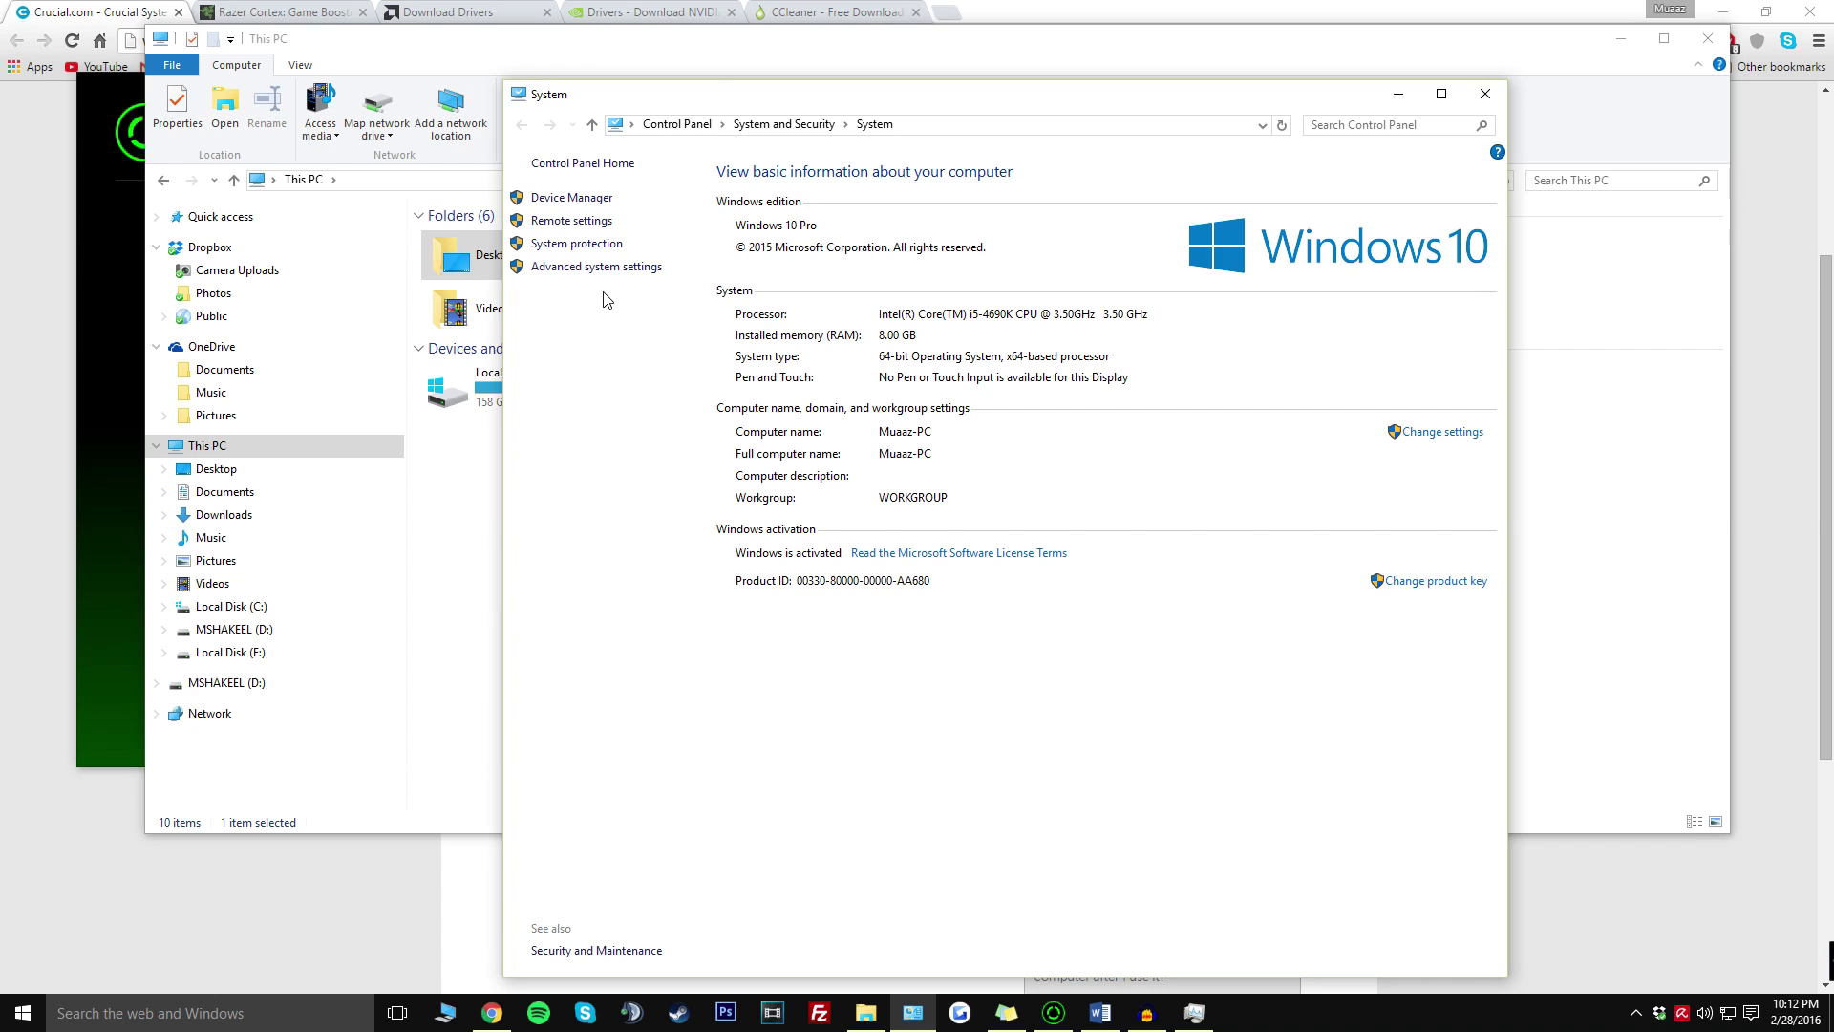
{"action": "left_click", "coordinate": [604, 268]}
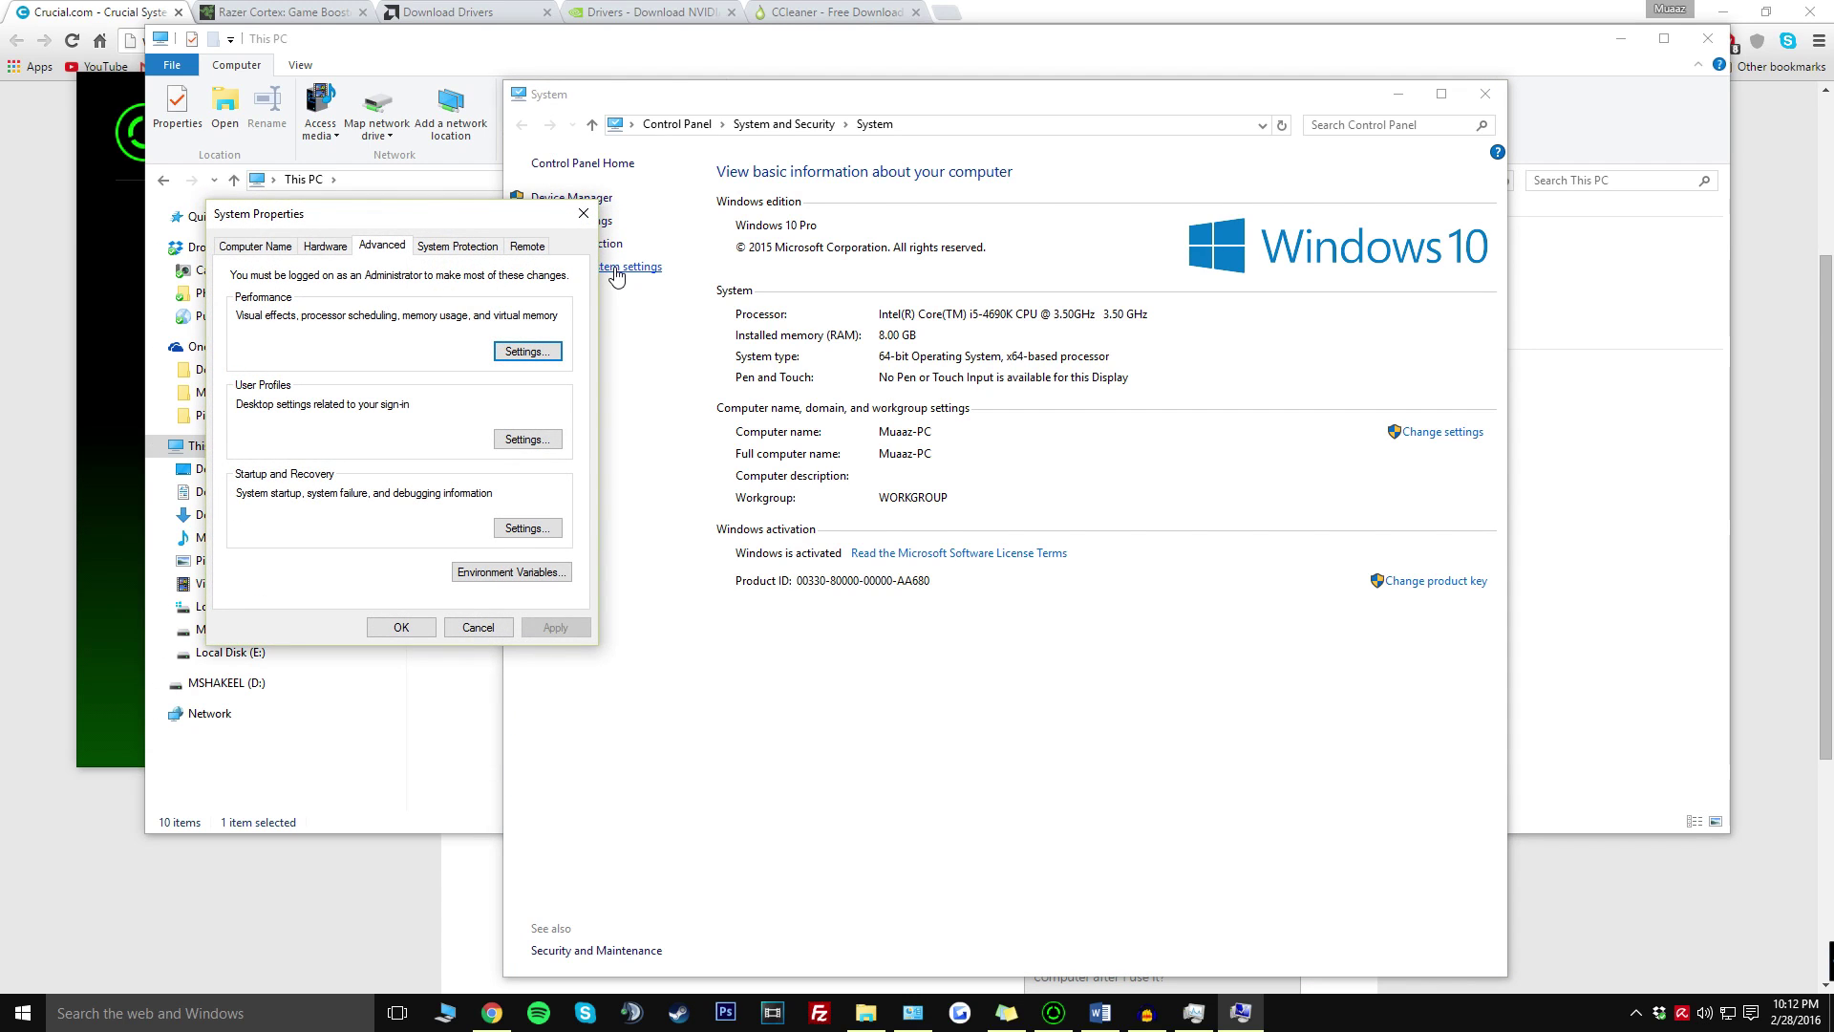
{"action": "left_click_drag", "start_coordinate": [484, 223], "coordinate": [773, 235]}
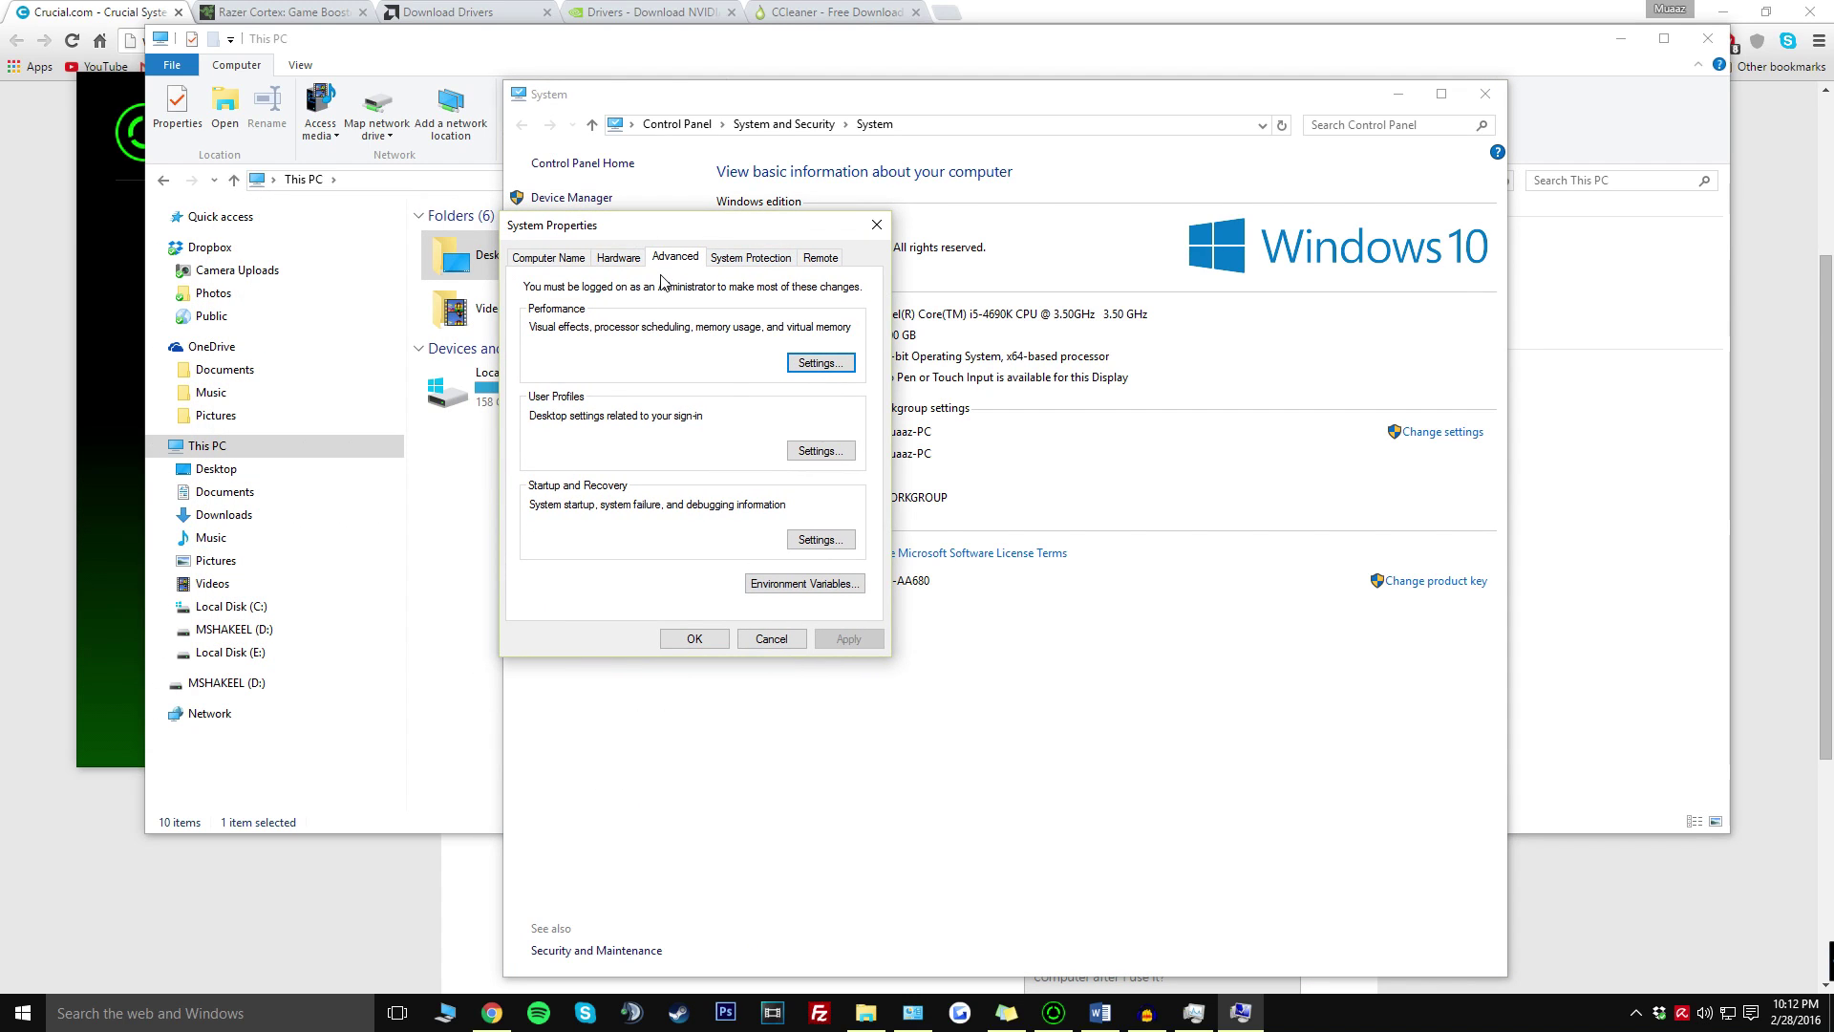
{"action": "left_click", "coordinate": [818, 367]}
{"action": "left_click_drag", "start_coordinate": [573, 291], "coordinate": [677, 170]}
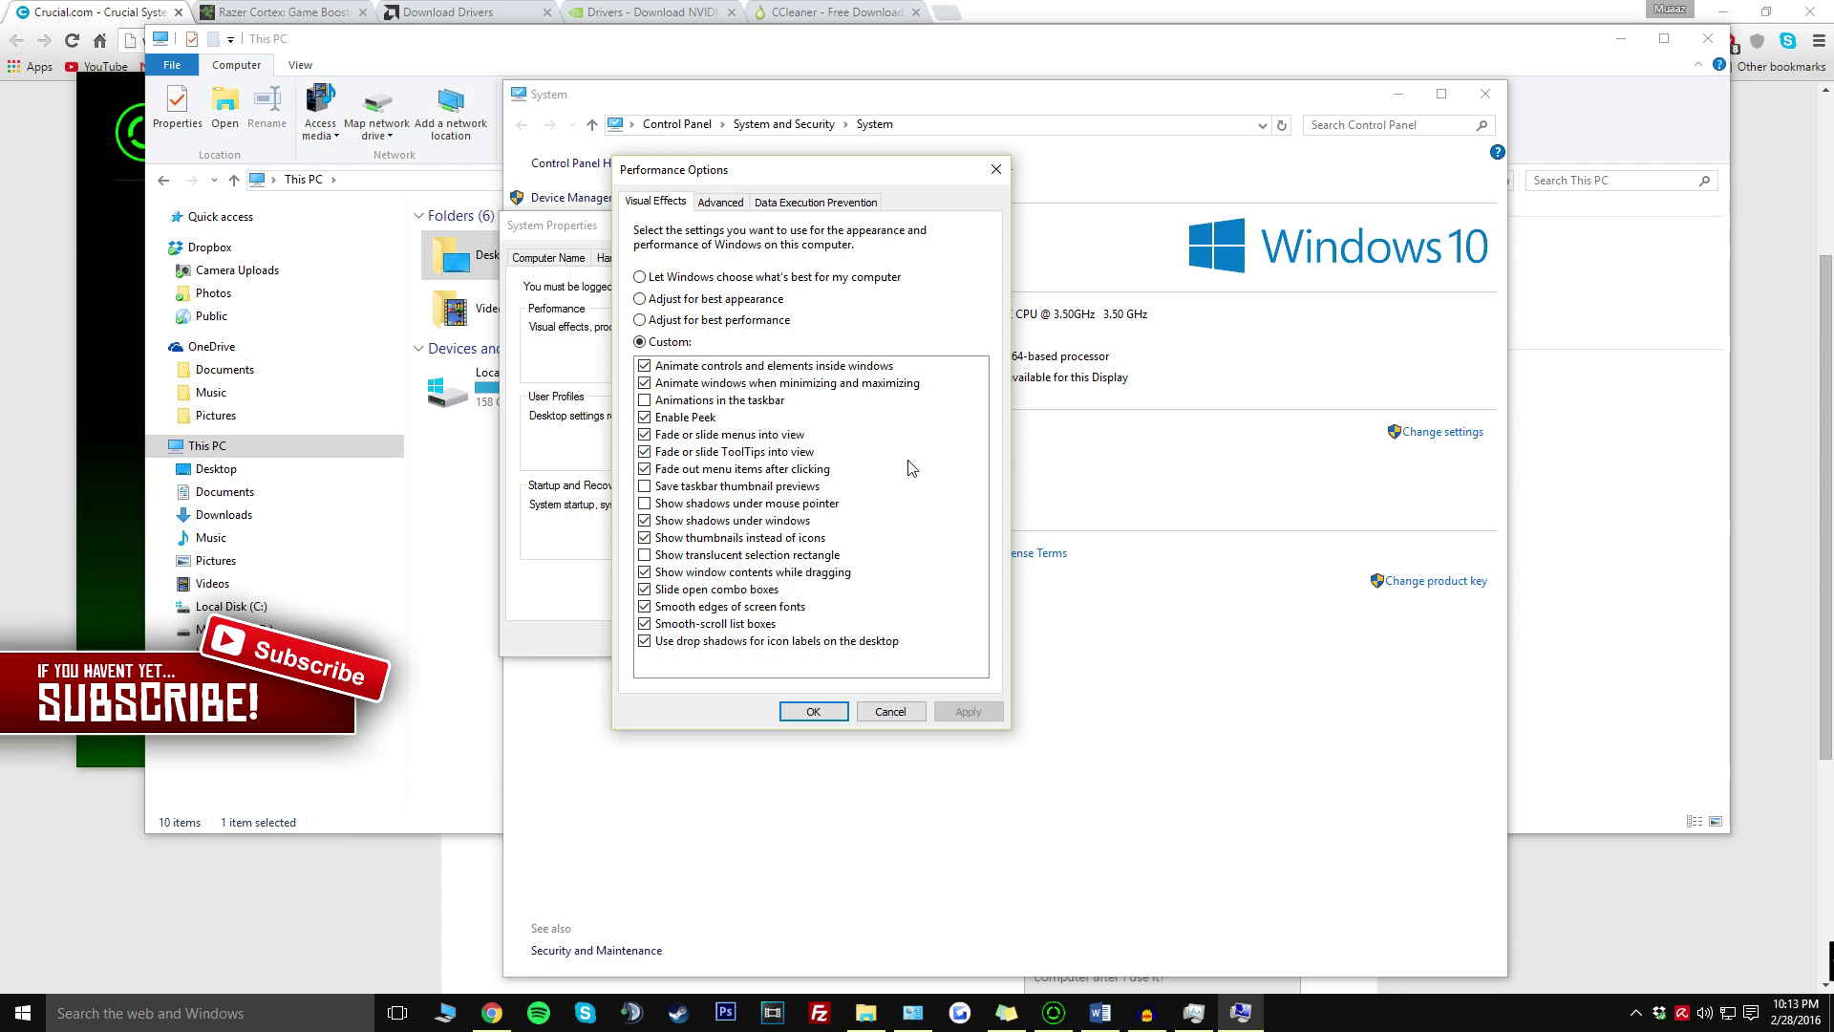
{"action": "left_click", "coordinate": [776, 322]}
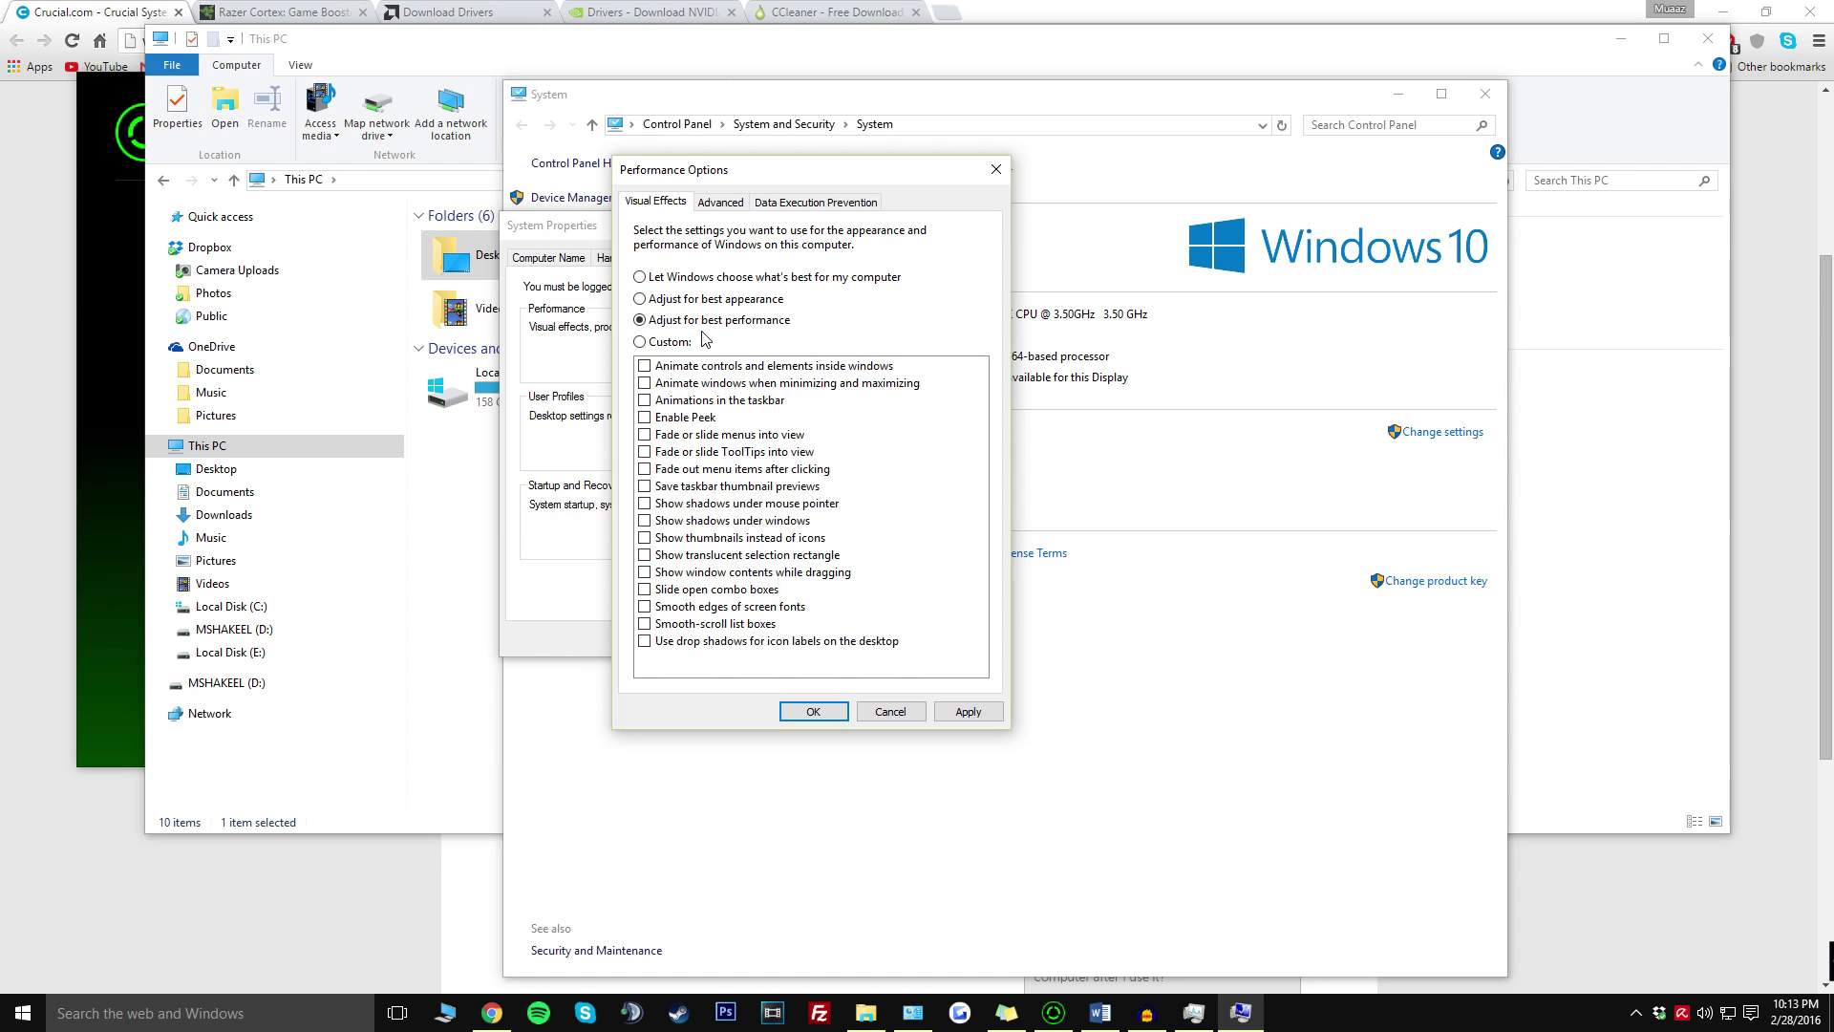
{"action": "left_click", "coordinate": [890, 711]}
{"action": "left_click", "coordinate": [789, 638]}
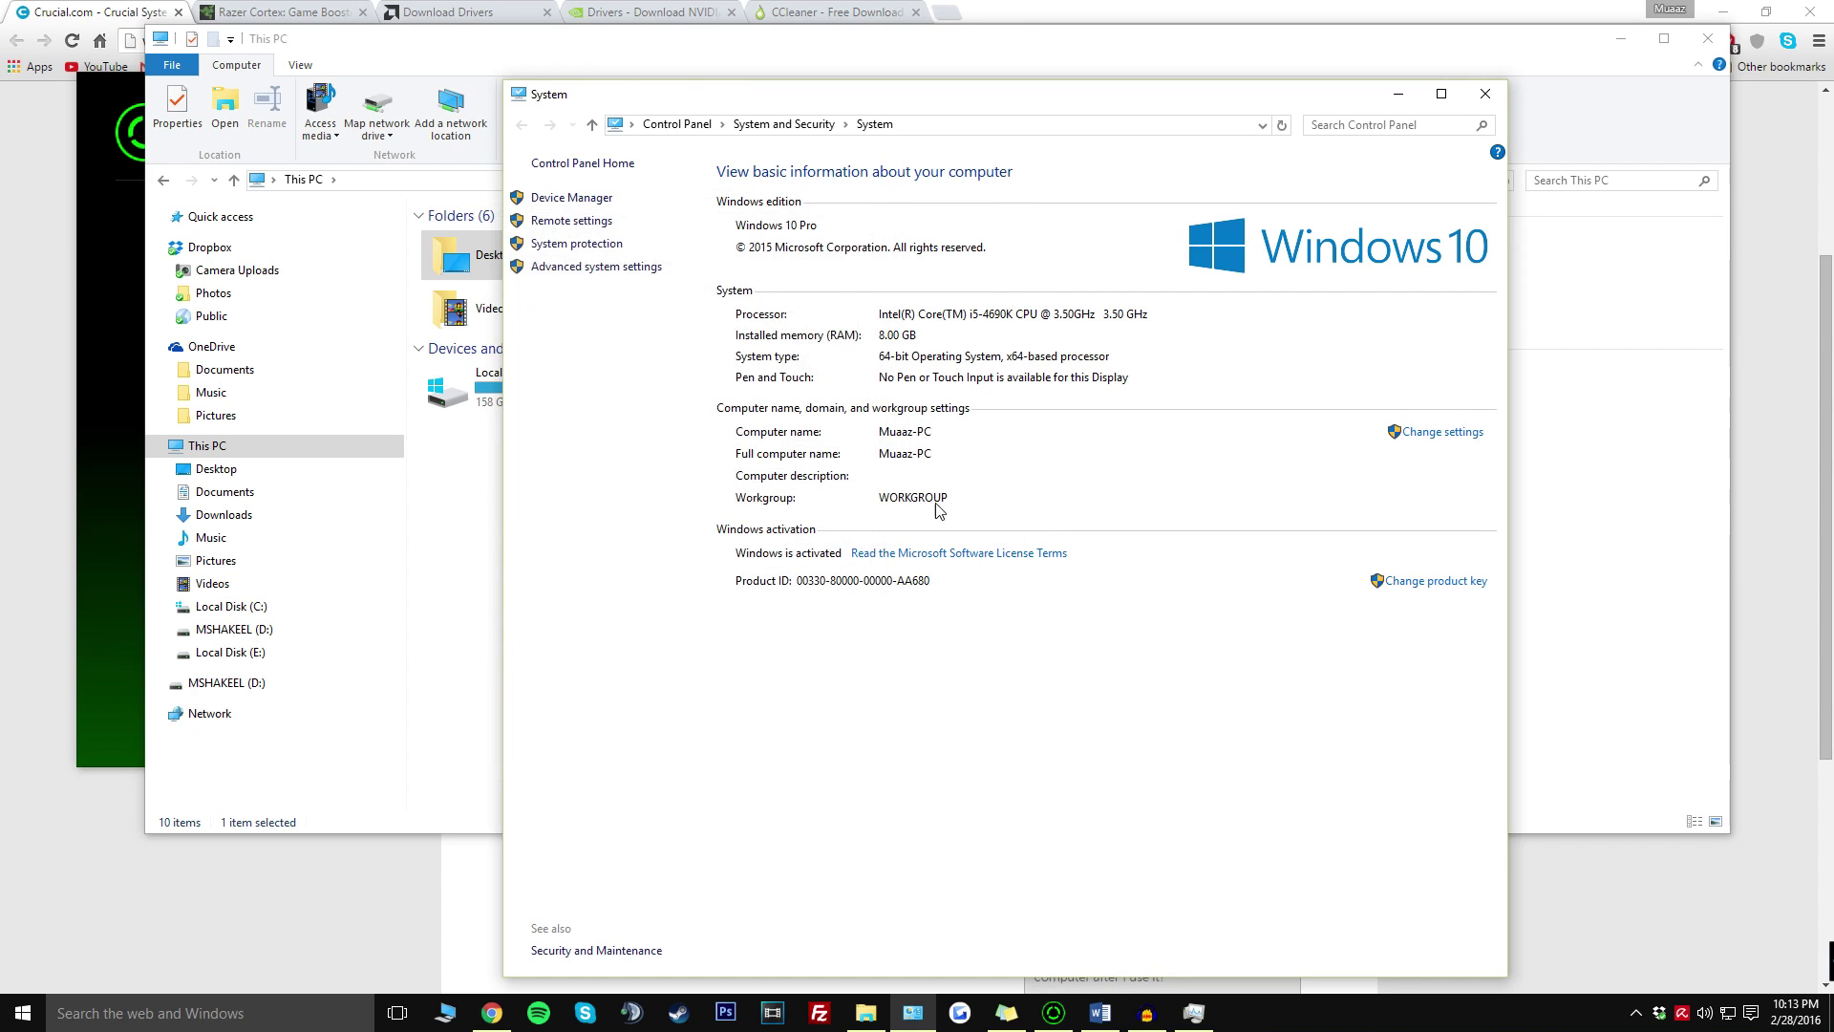
{"action": "left_click", "coordinate": [1485, 93]}
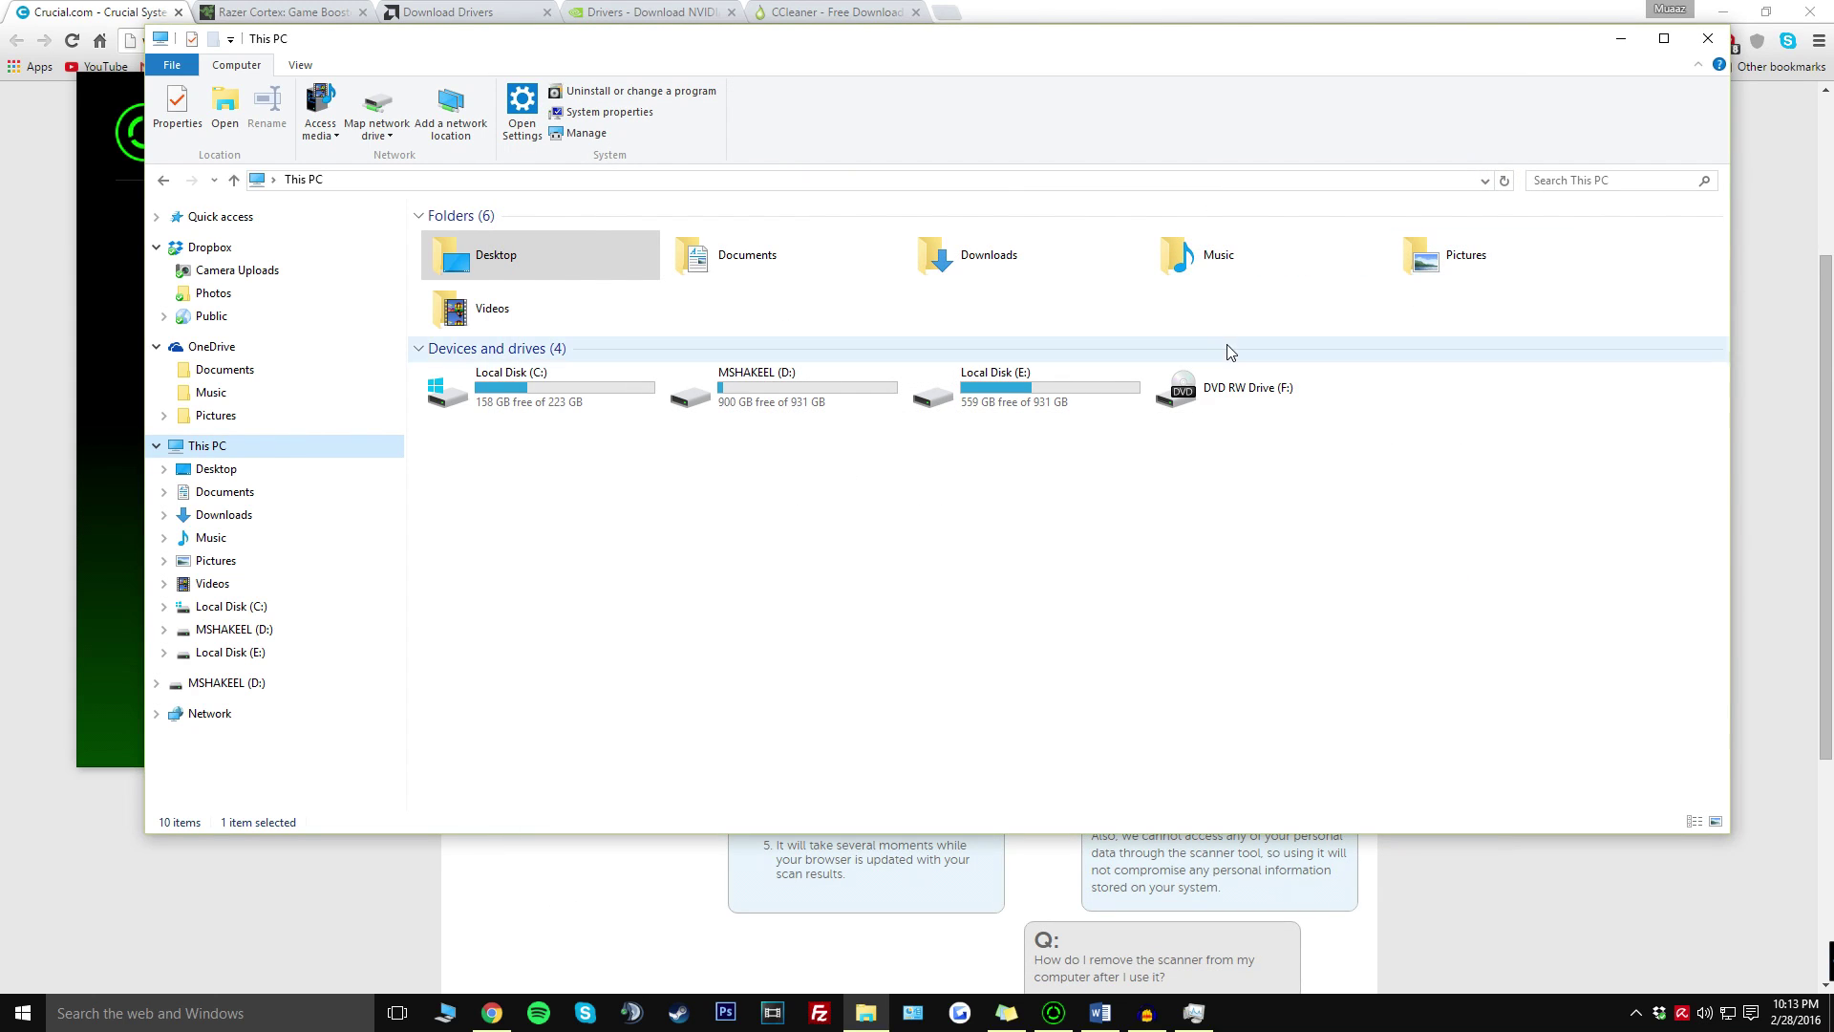
Open the Temp folder via a %temp% search and browse its contents.
{"action": "left_click", "coordinate": [228, 1004]}
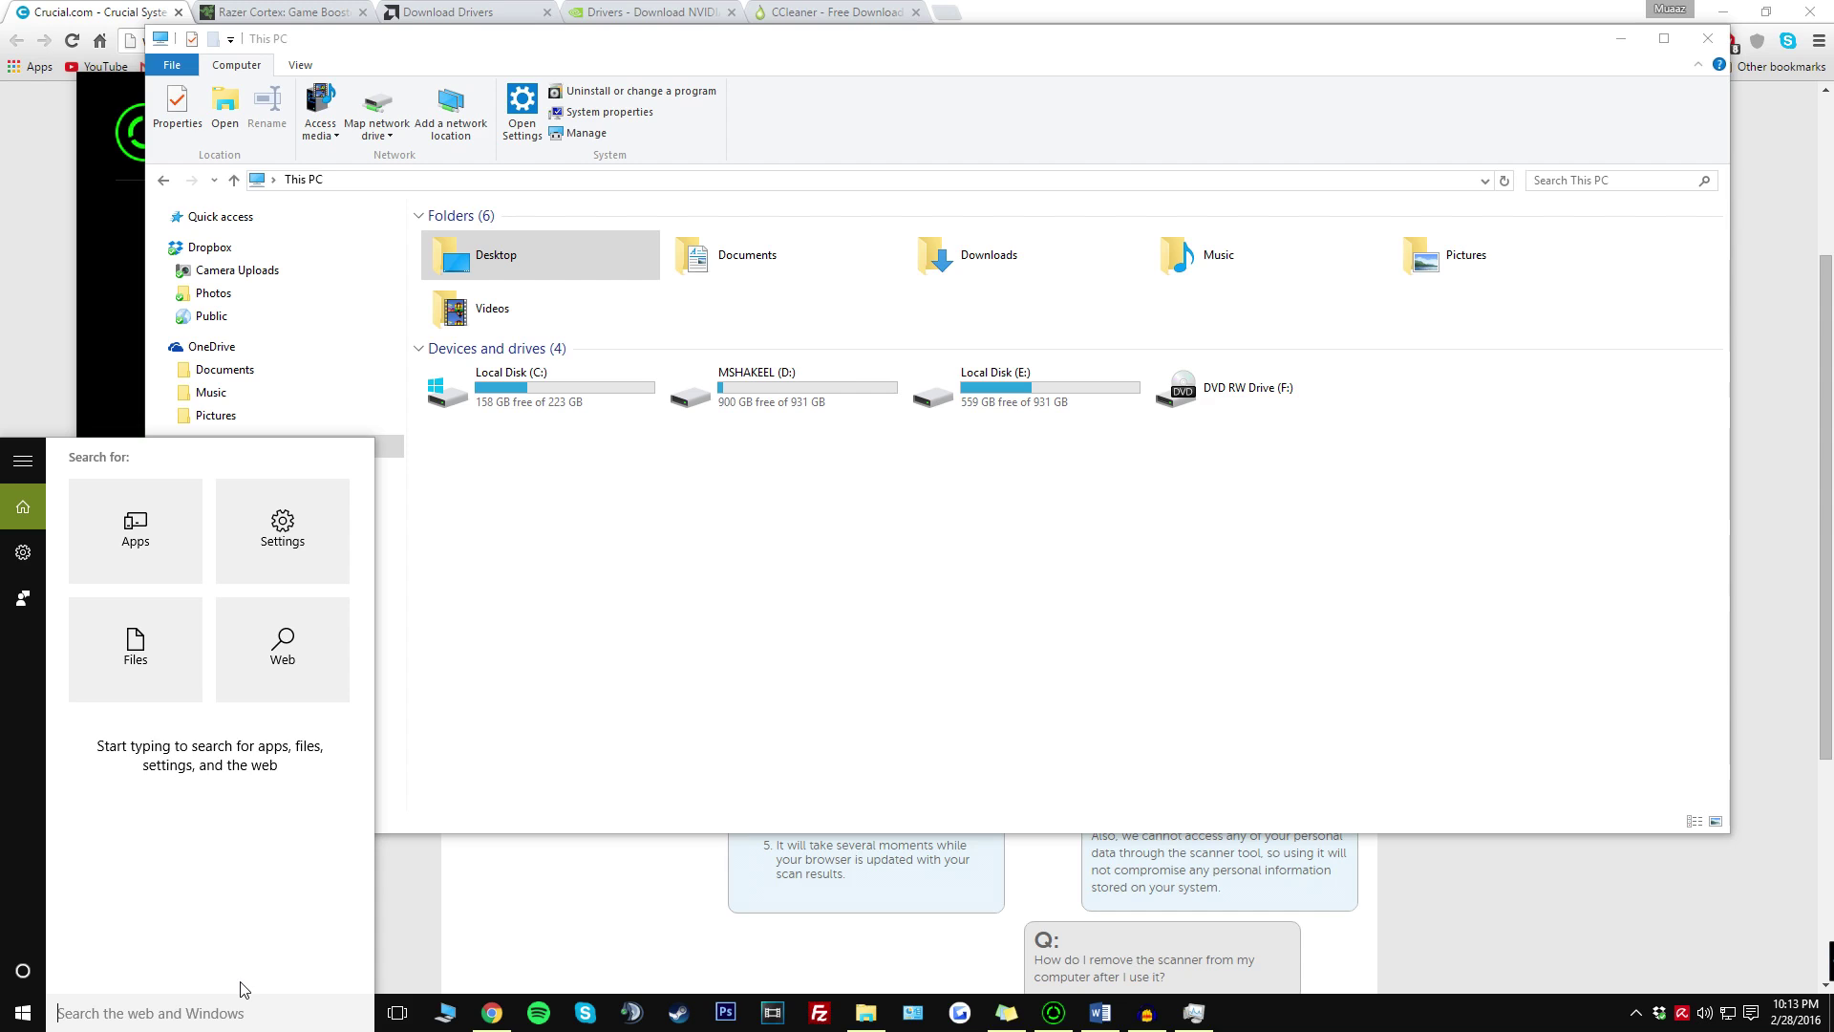
{"action": "type", "text": "%temp%"}
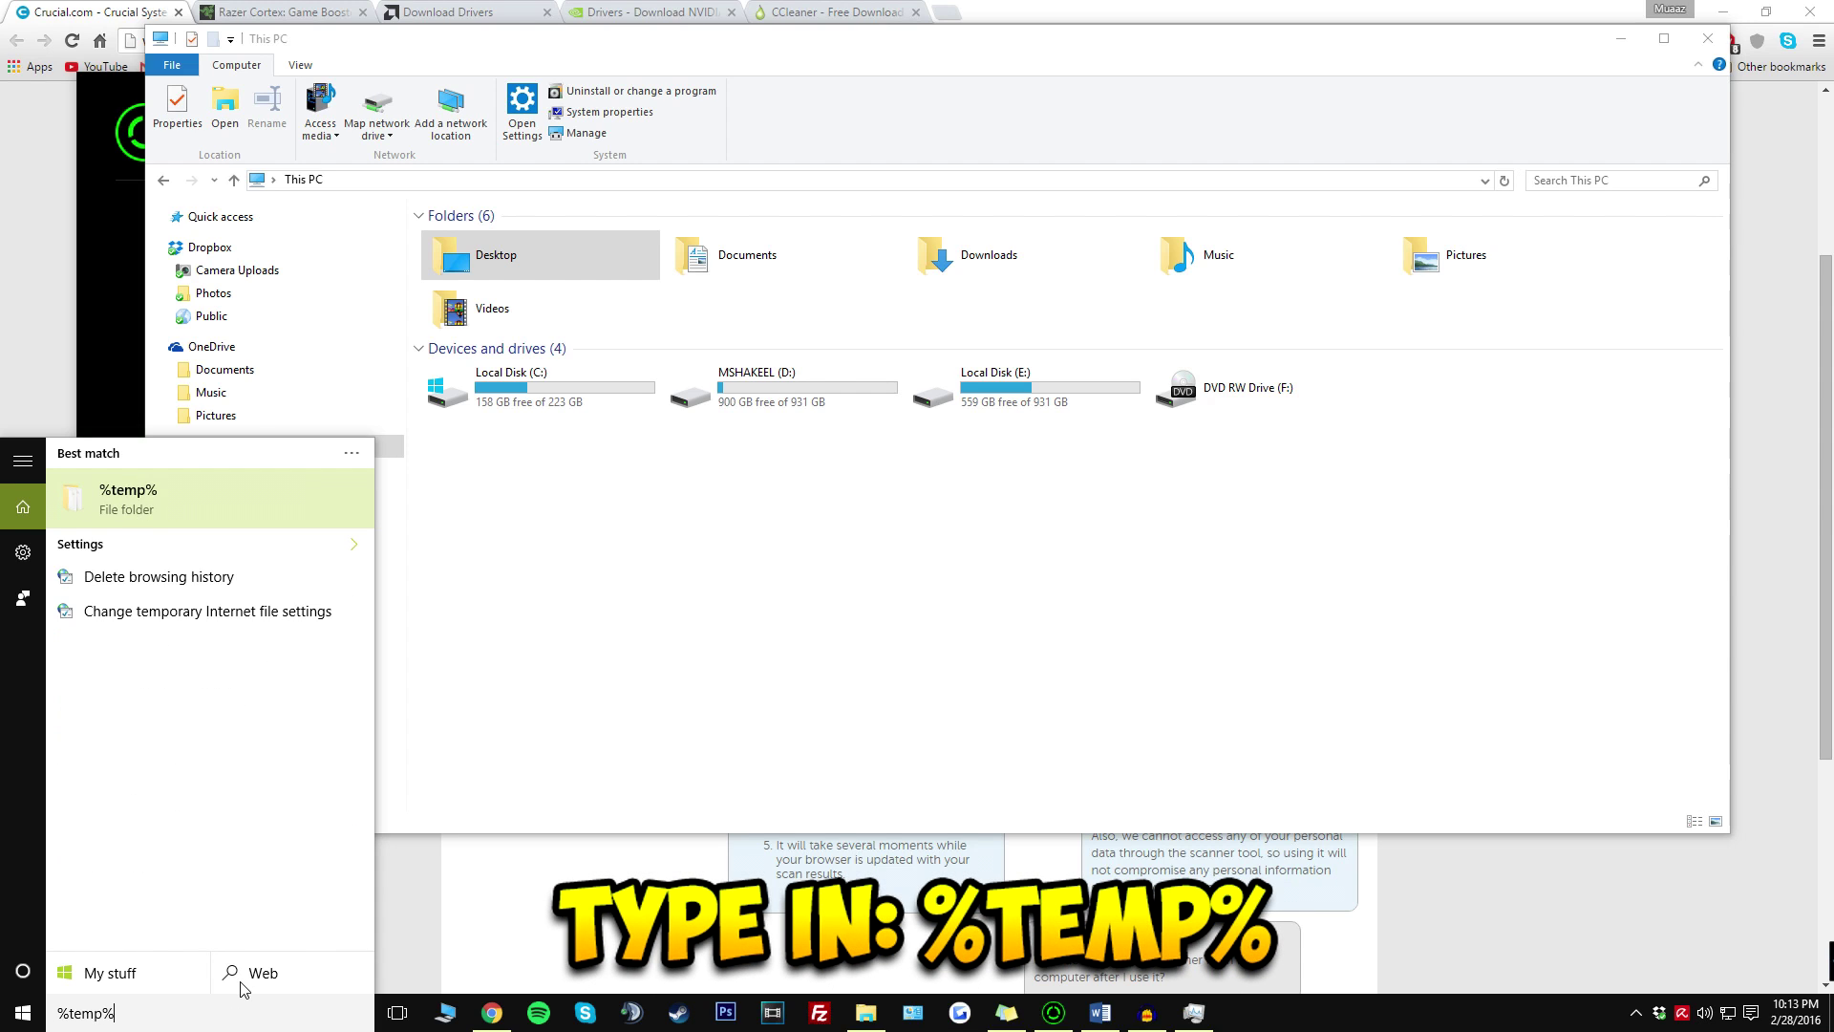
{"action": "key", "text": "Return"}
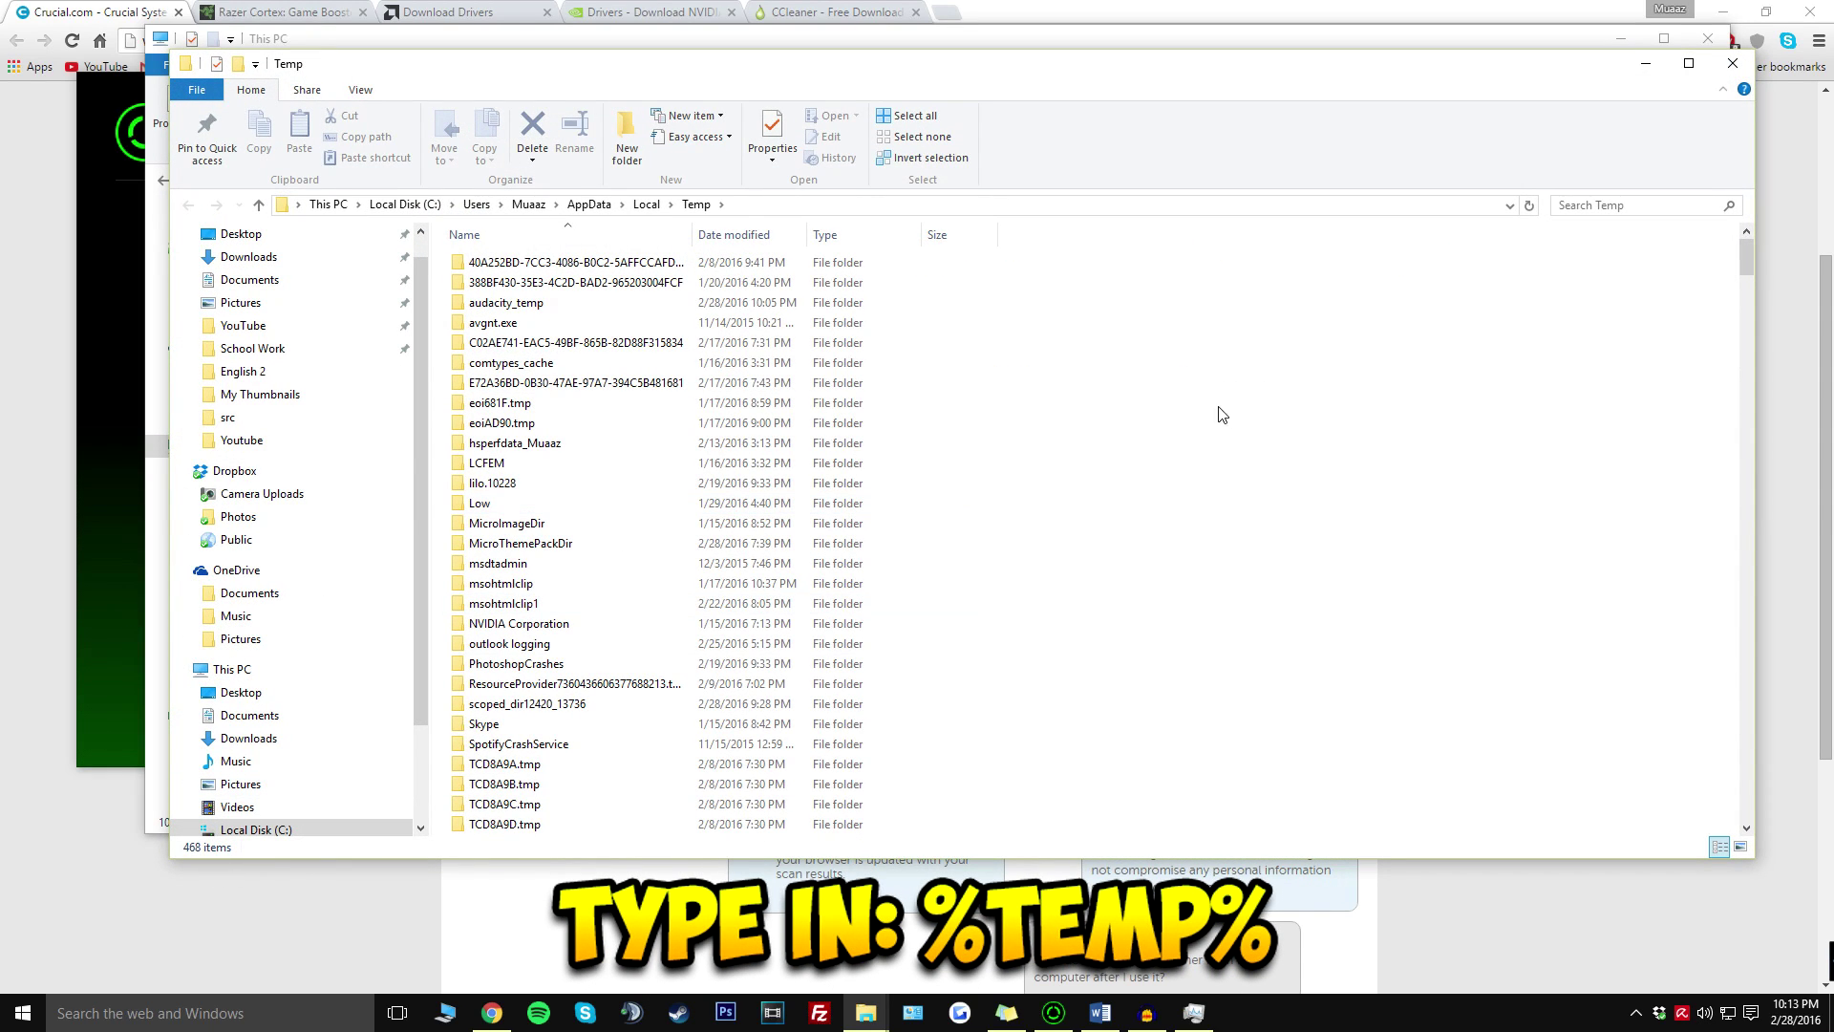
{"action": "scroll", "coordinate": [1280, 487], "scroll_direction": "down", "scroll_amount": 10}
{"action": "scroll", "coordinate": [1309, 620], "scroll_direction": "up", "scroll_amount": 5}
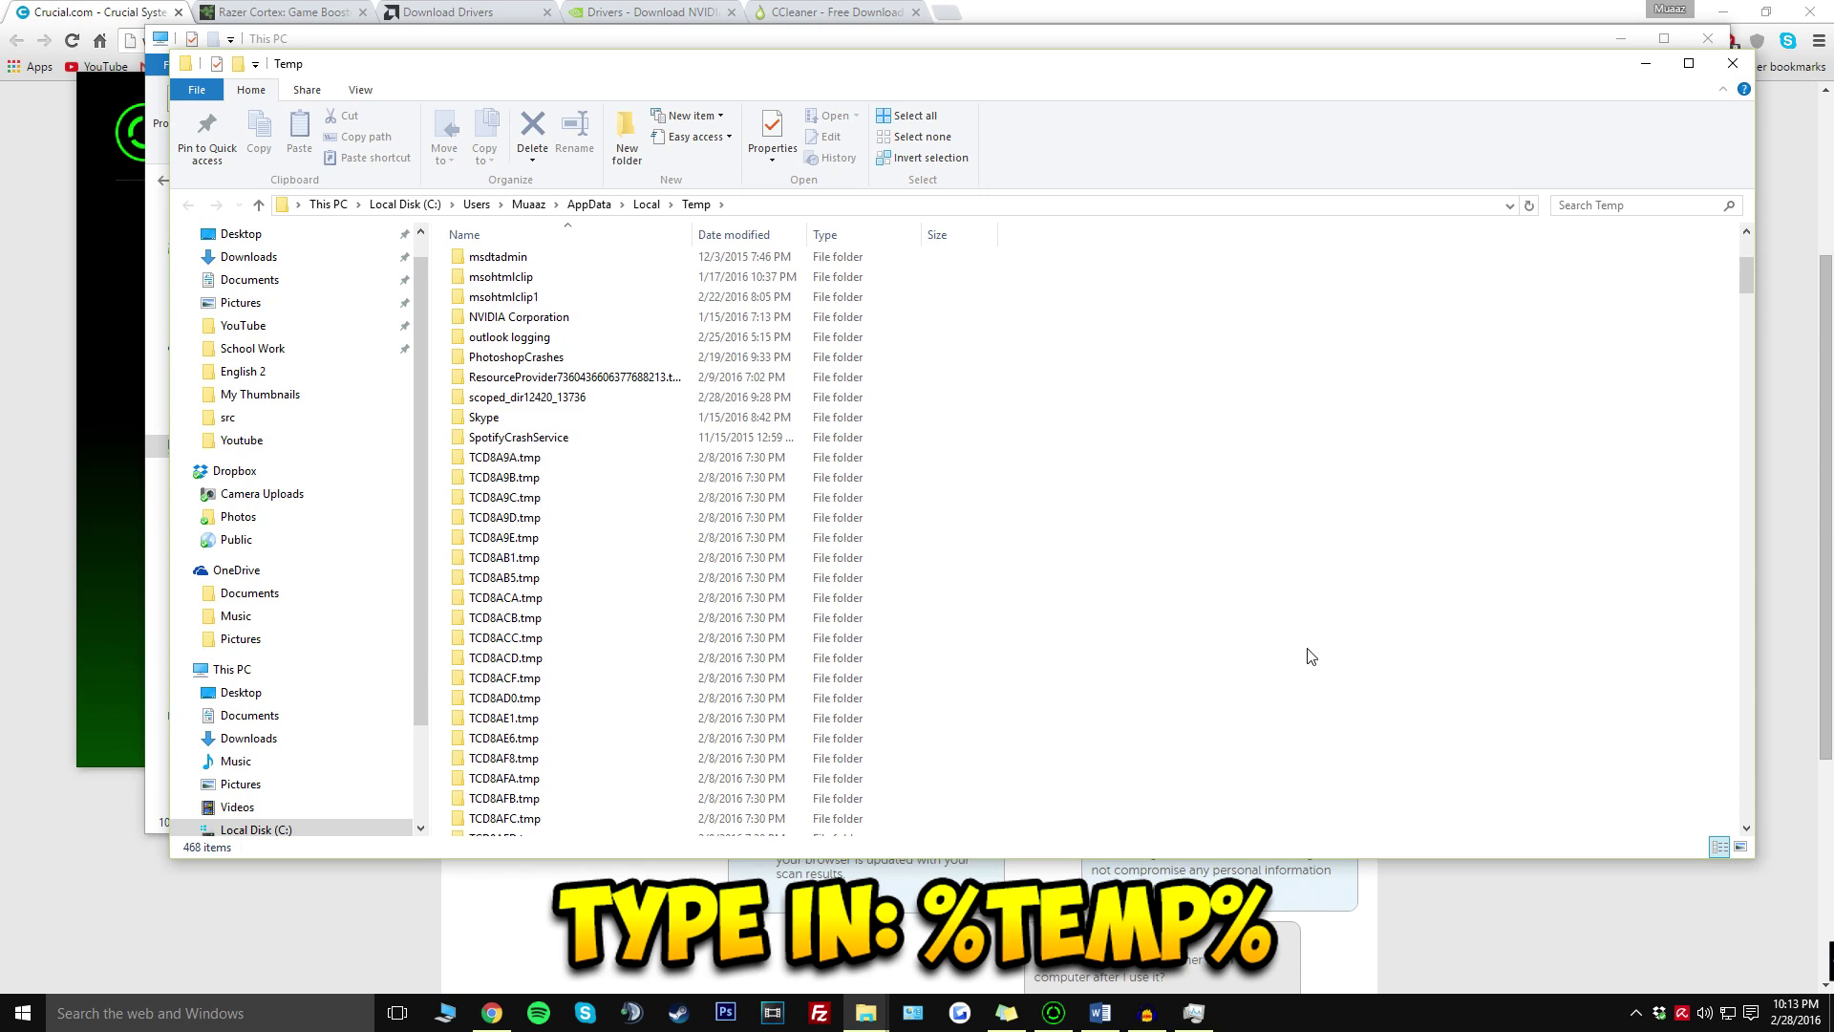
{"action": "scroll", "coordinate": [1311, 656], "scroll_direction": "up", "scroll_amount": 5}
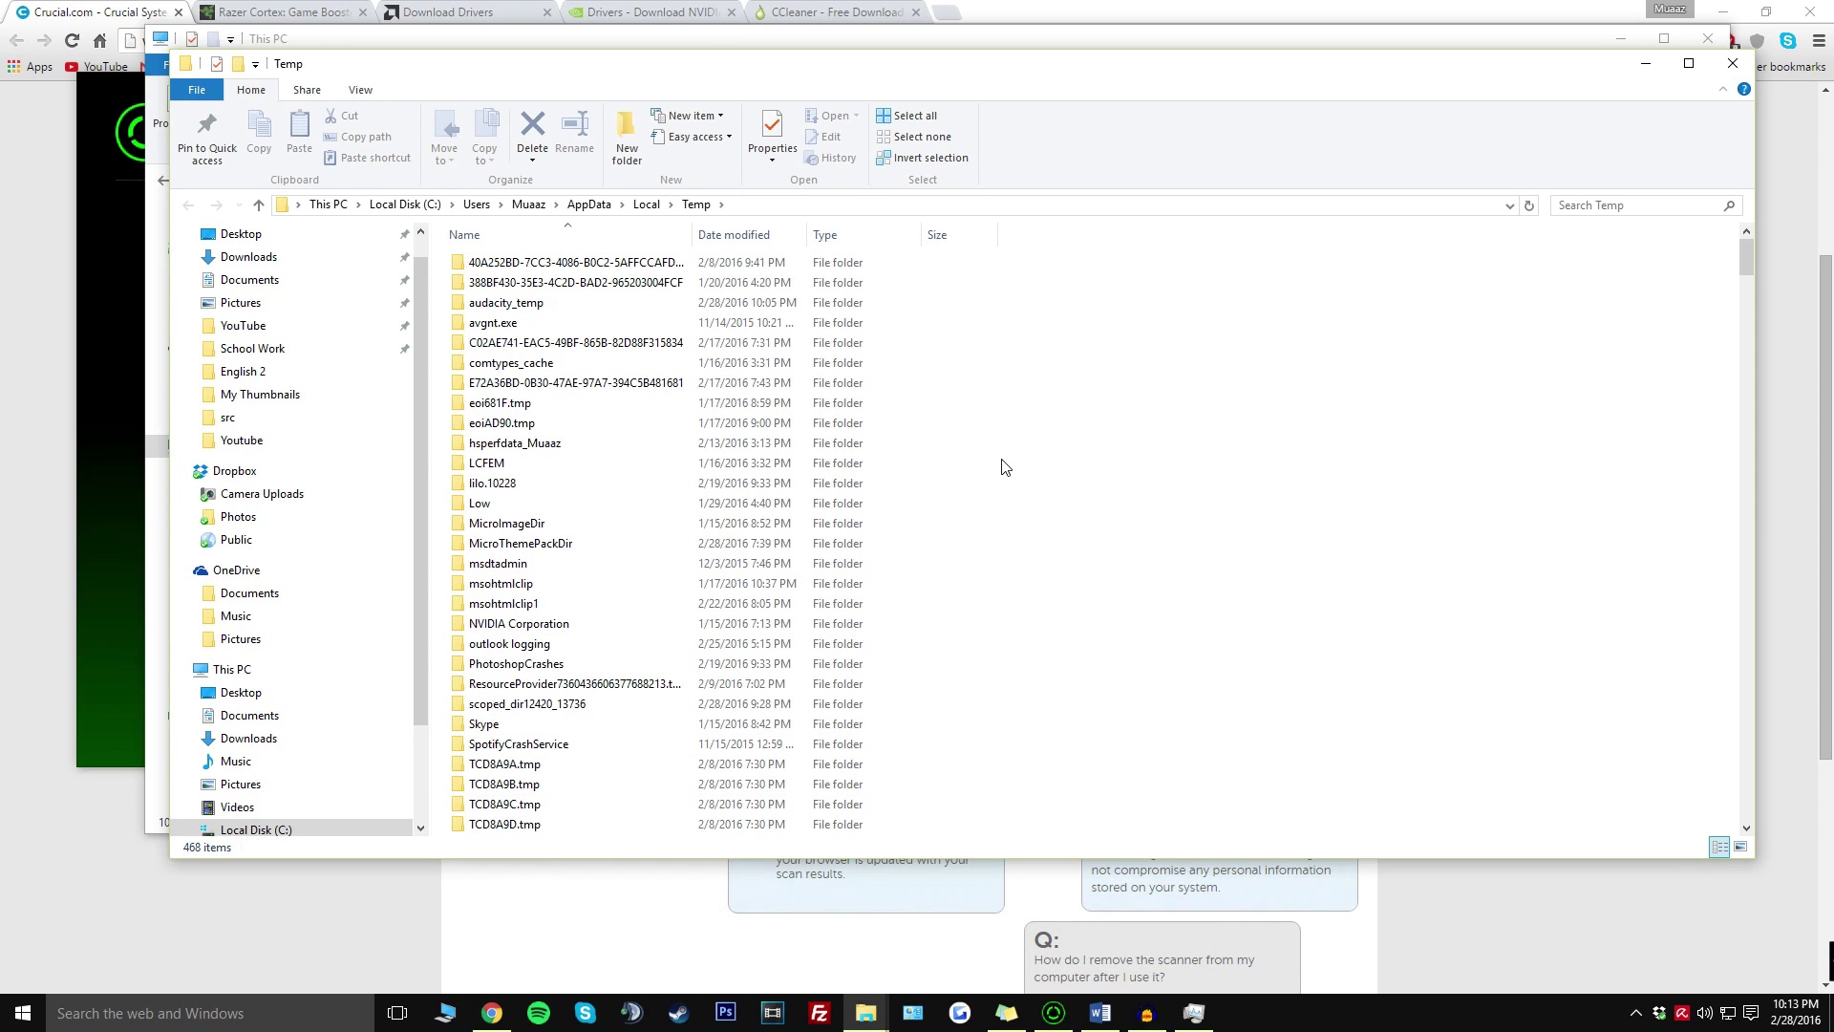
{"action": "scroll", "coordinate": [1036, 578], "scroll_direction": "down", "scroll_amount": 5}
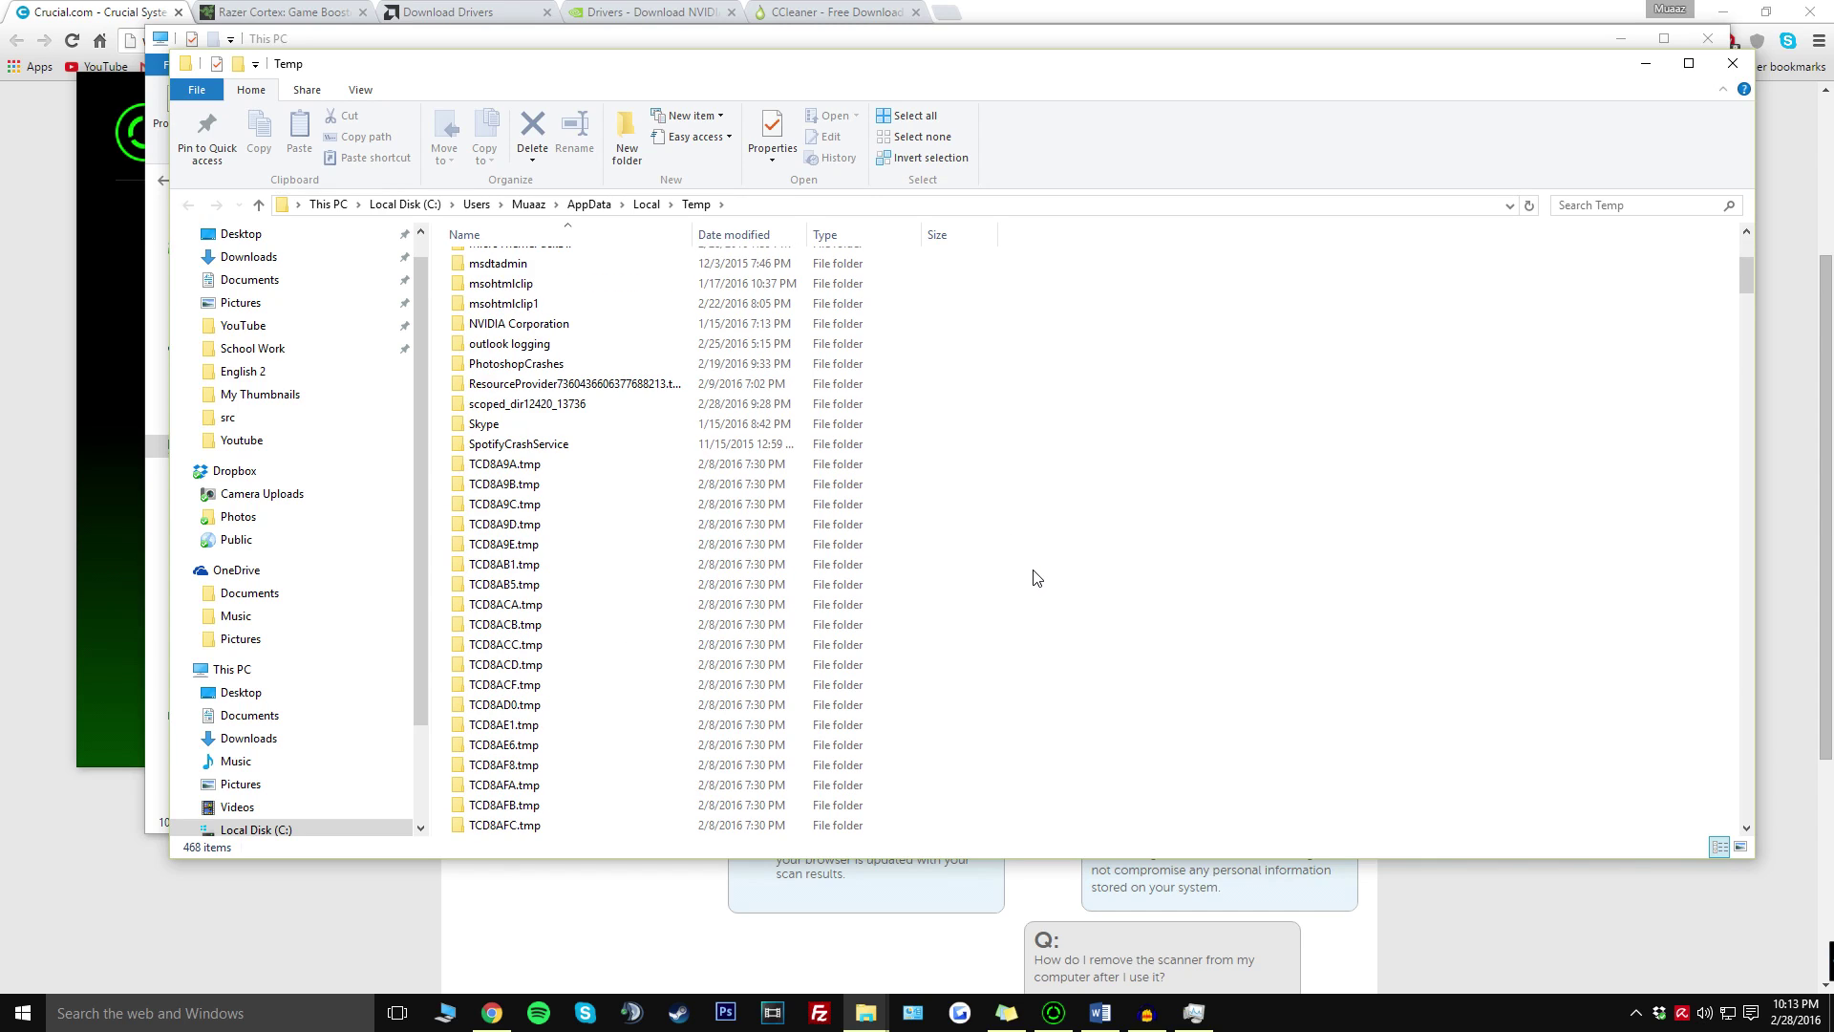
{"action": "scroll", "coordinate": [1036, 577], "scroll_direction": "down", "scroll_amount": 4}
{"action": "scroll", "coordinate": [1033, 564], "scroll_direction": "down", "scroll_amount": 5}
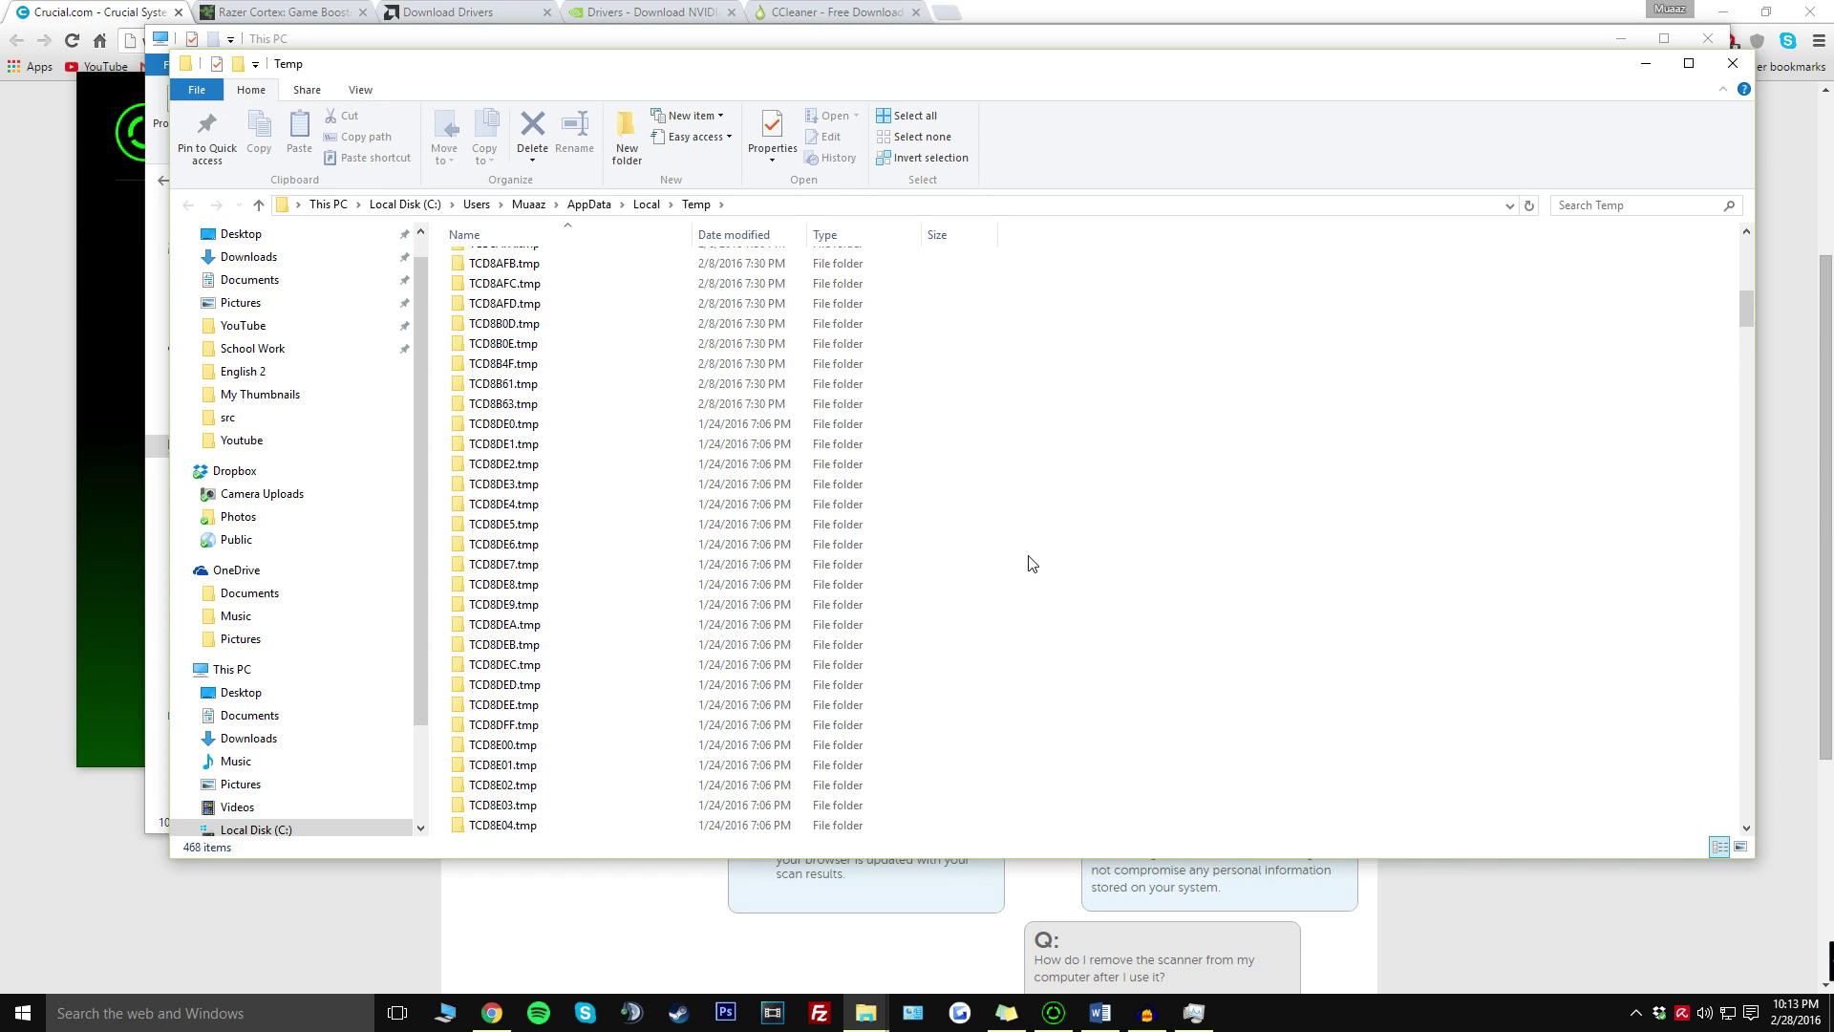
{"action": "scroll", "coordinate": [1032, 564], "scroll_direction": "down", "scroll_amount": 5}
{"action": "scroll", "coordinate": [1020, 554], "scroll_direction": "down", "scroll_amount": 10}
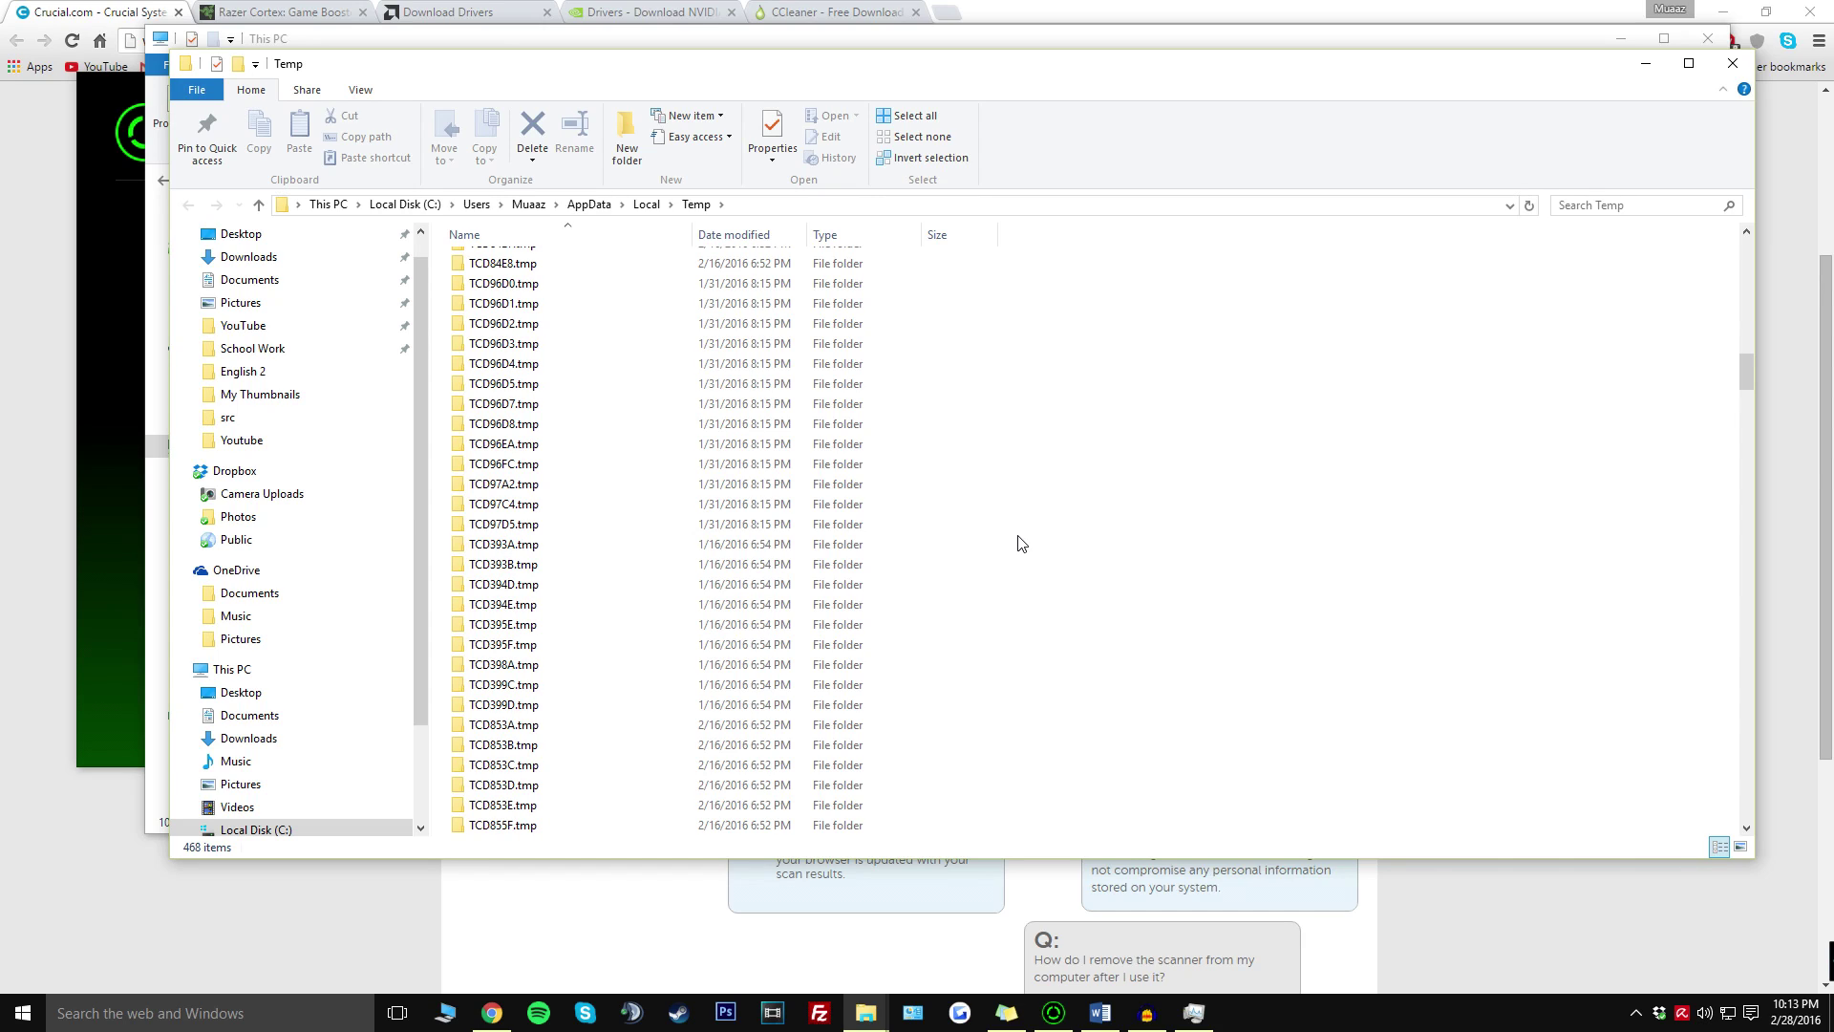
{"action": "scroll", "coordinate": [1021, 541], "scroll_direction": "down", "scroll_amount": 15}
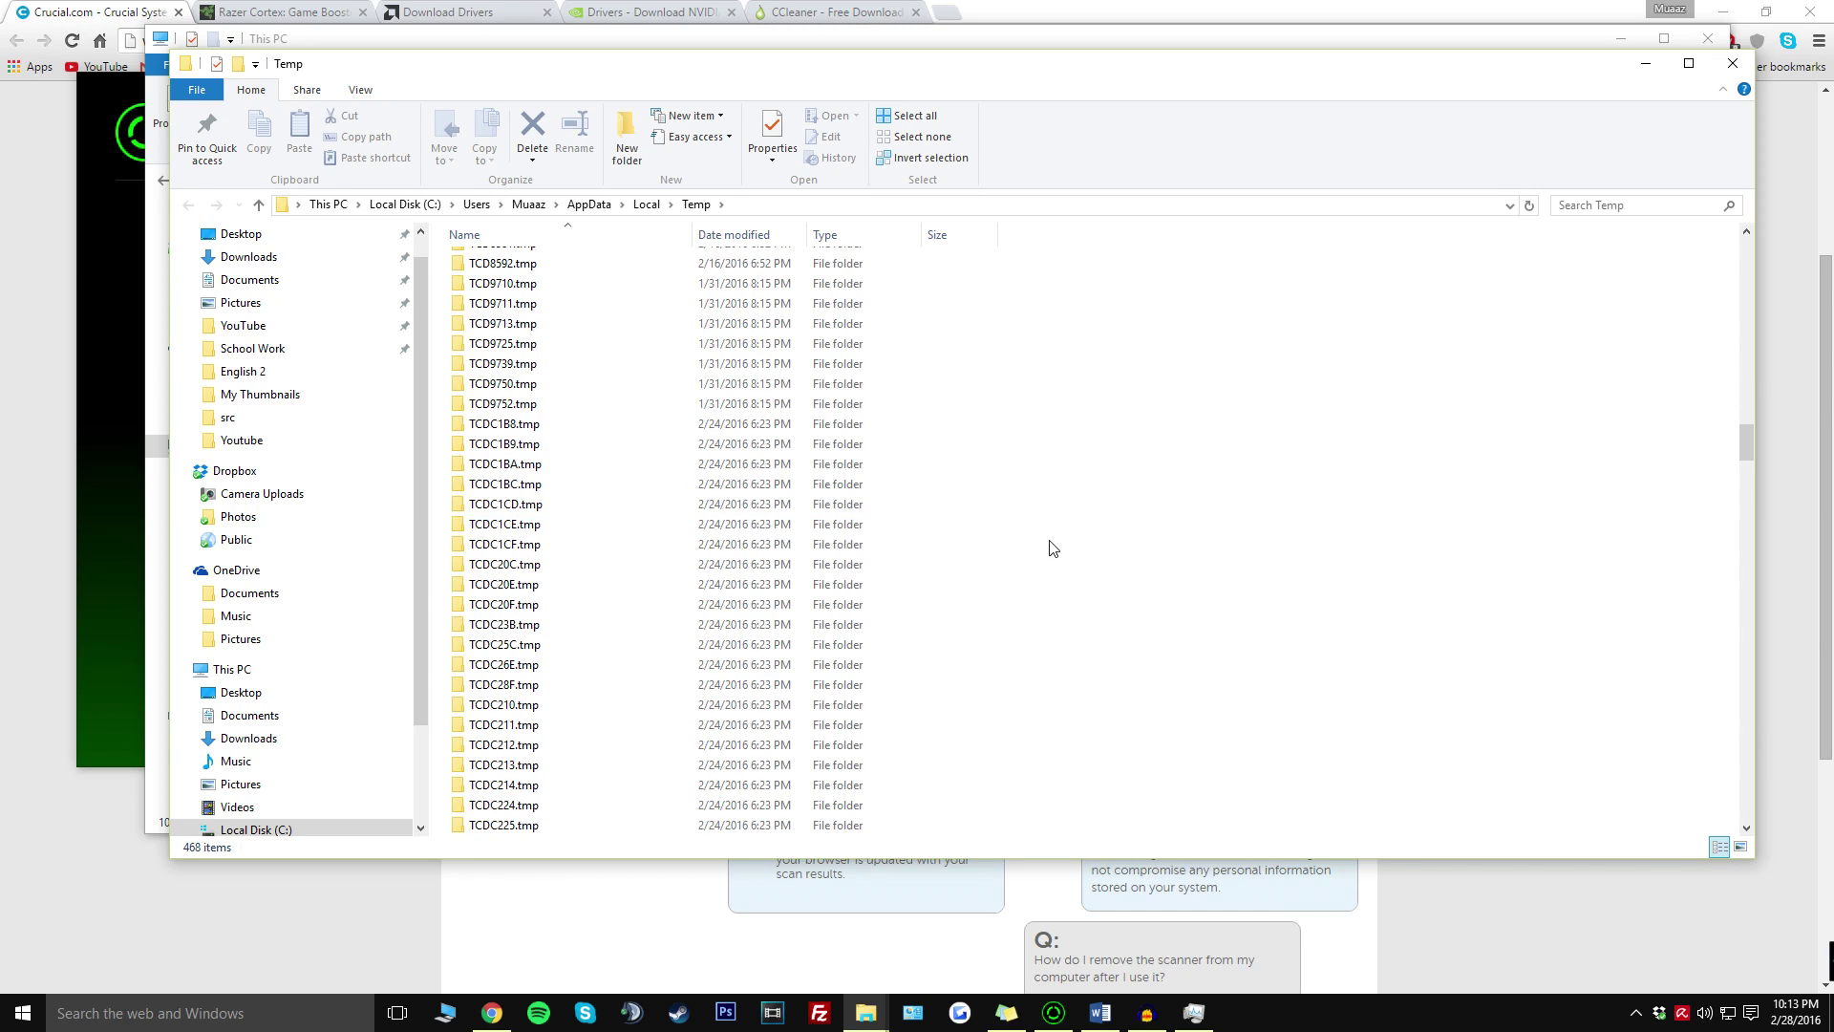
{"action": "scroll", "coordinate": [1177, 439], "scroll_direction": "down", "scroll_amount": 3}
Delete all Temp folder items, continuing past the protected folder and skipping files in use.
{"action": "key", "text": "ctrl+a"}
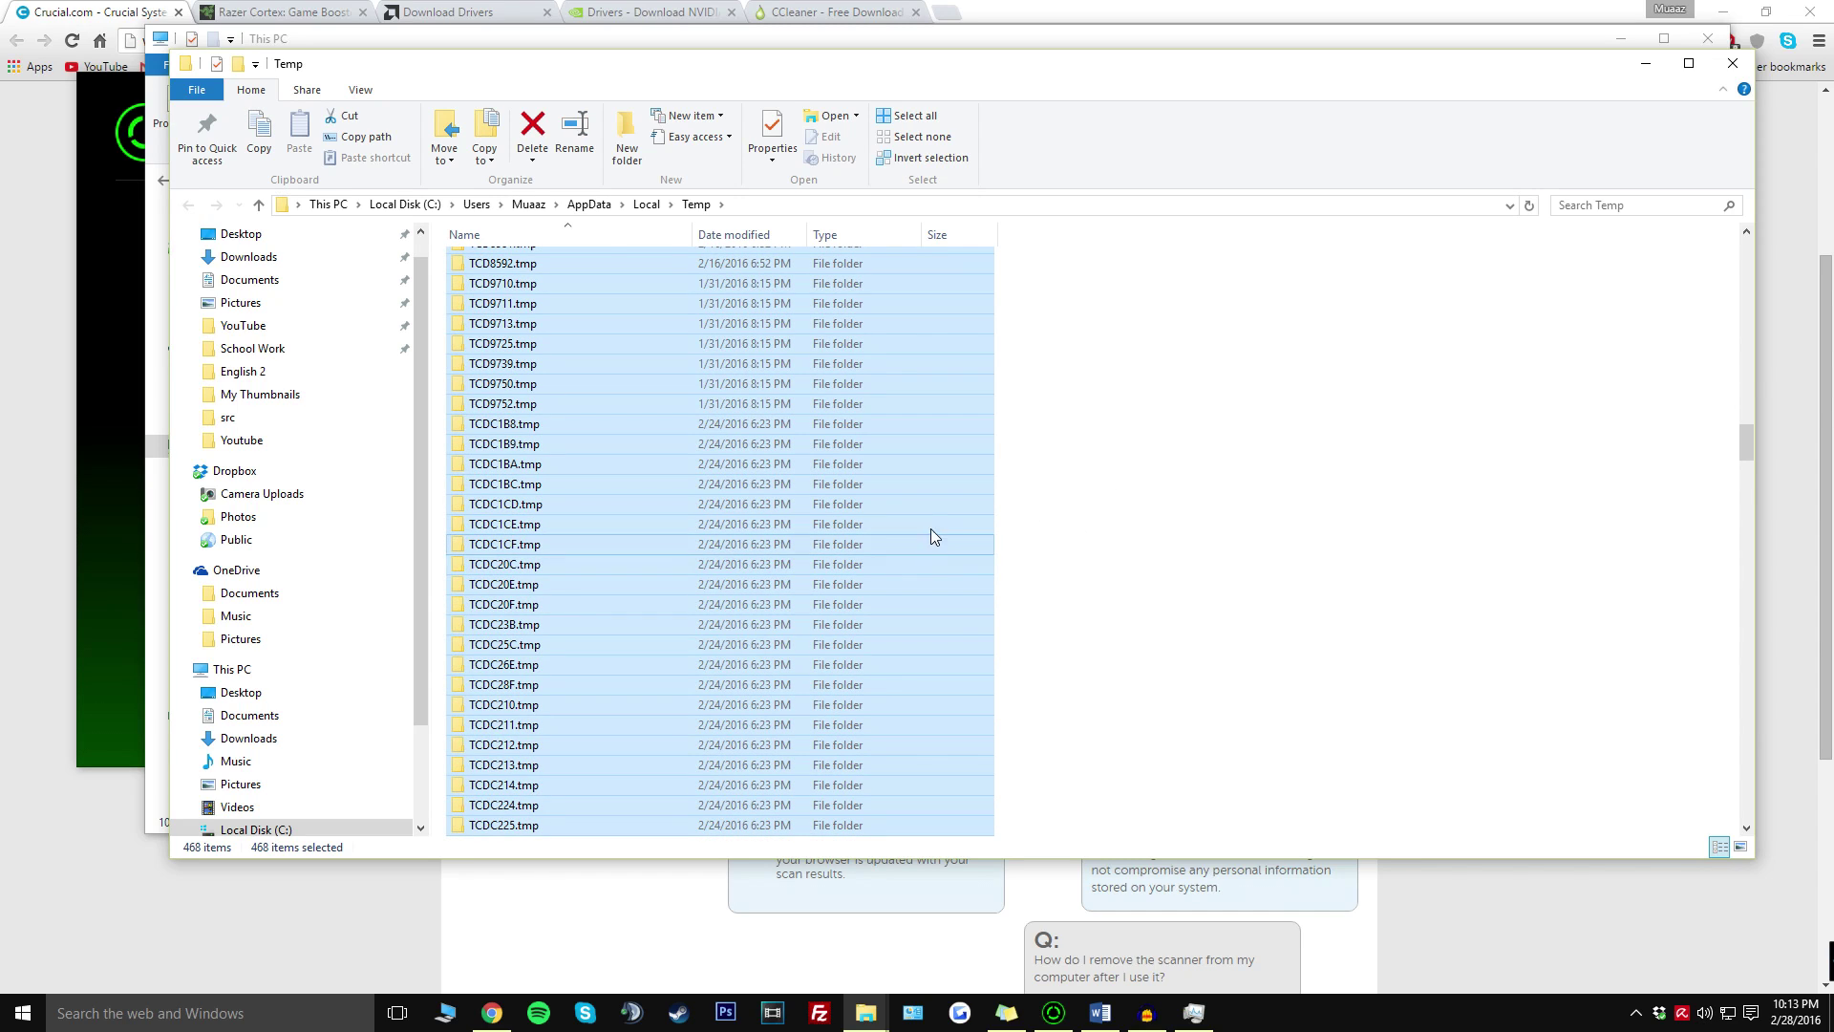
{"action": "key", "text": "Delete"}
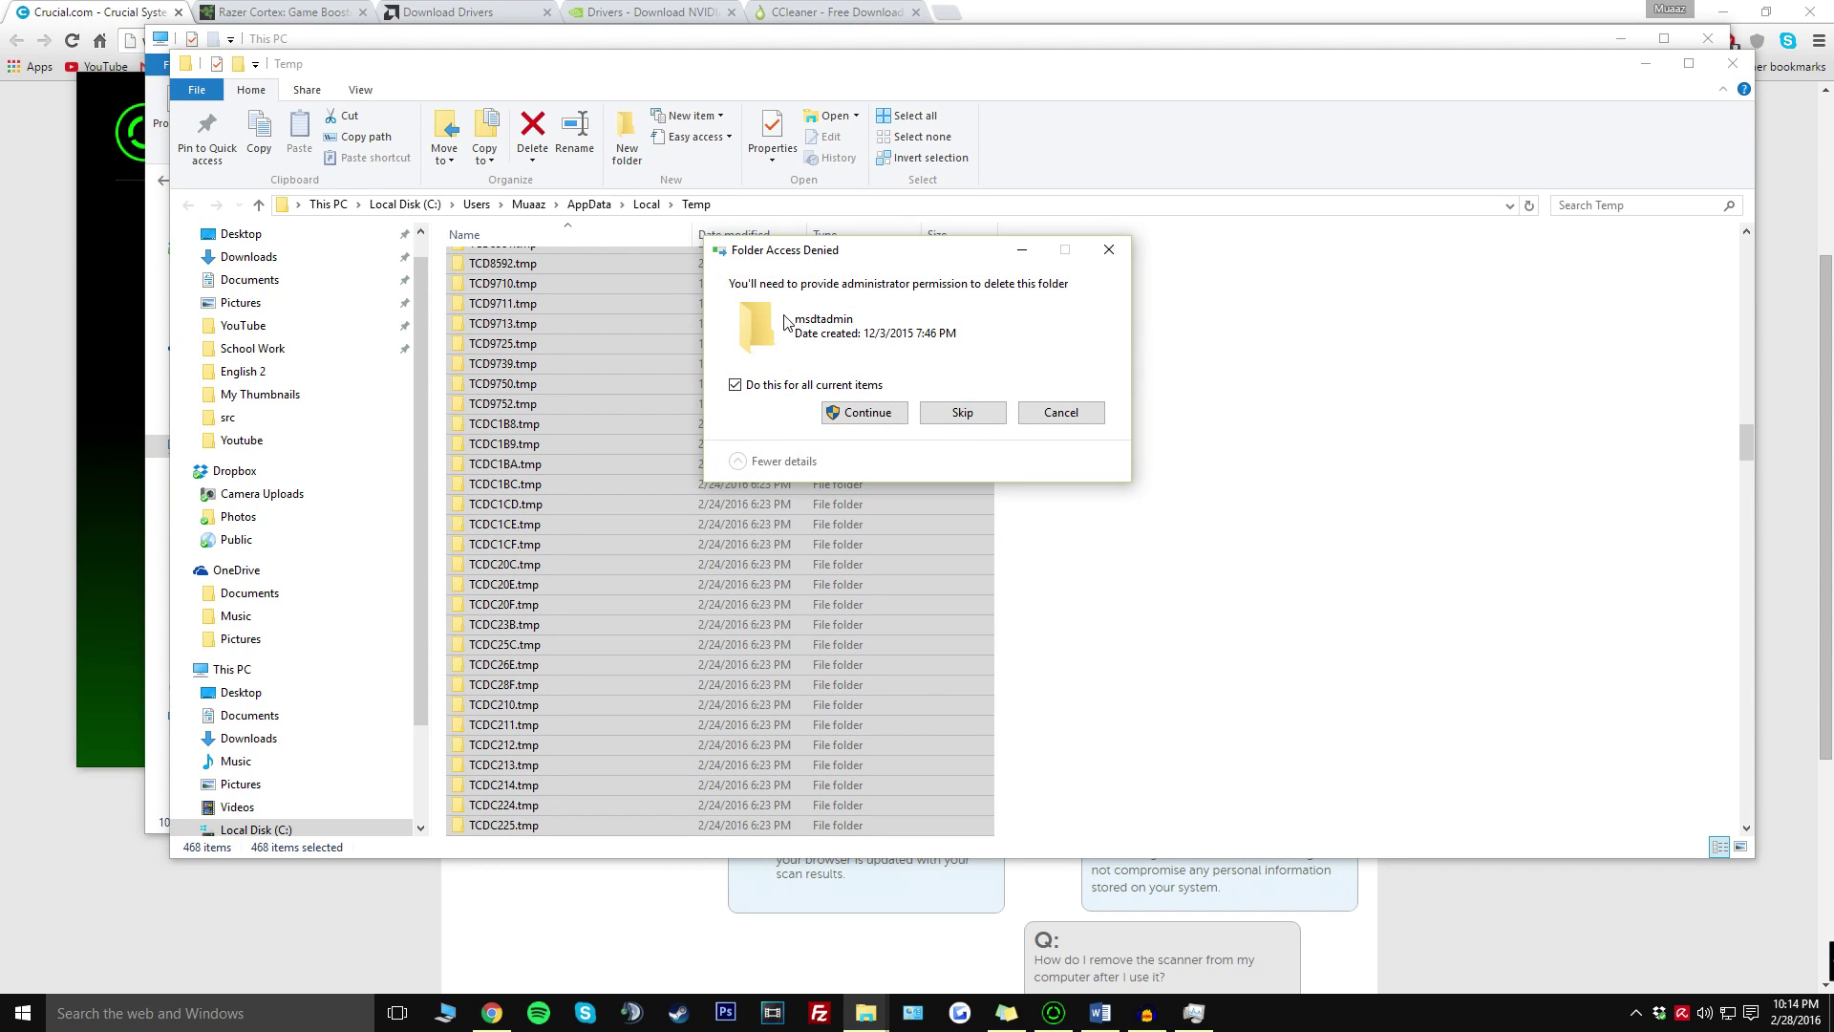
{"action": "left_click", "coordinate": [859, 415]}
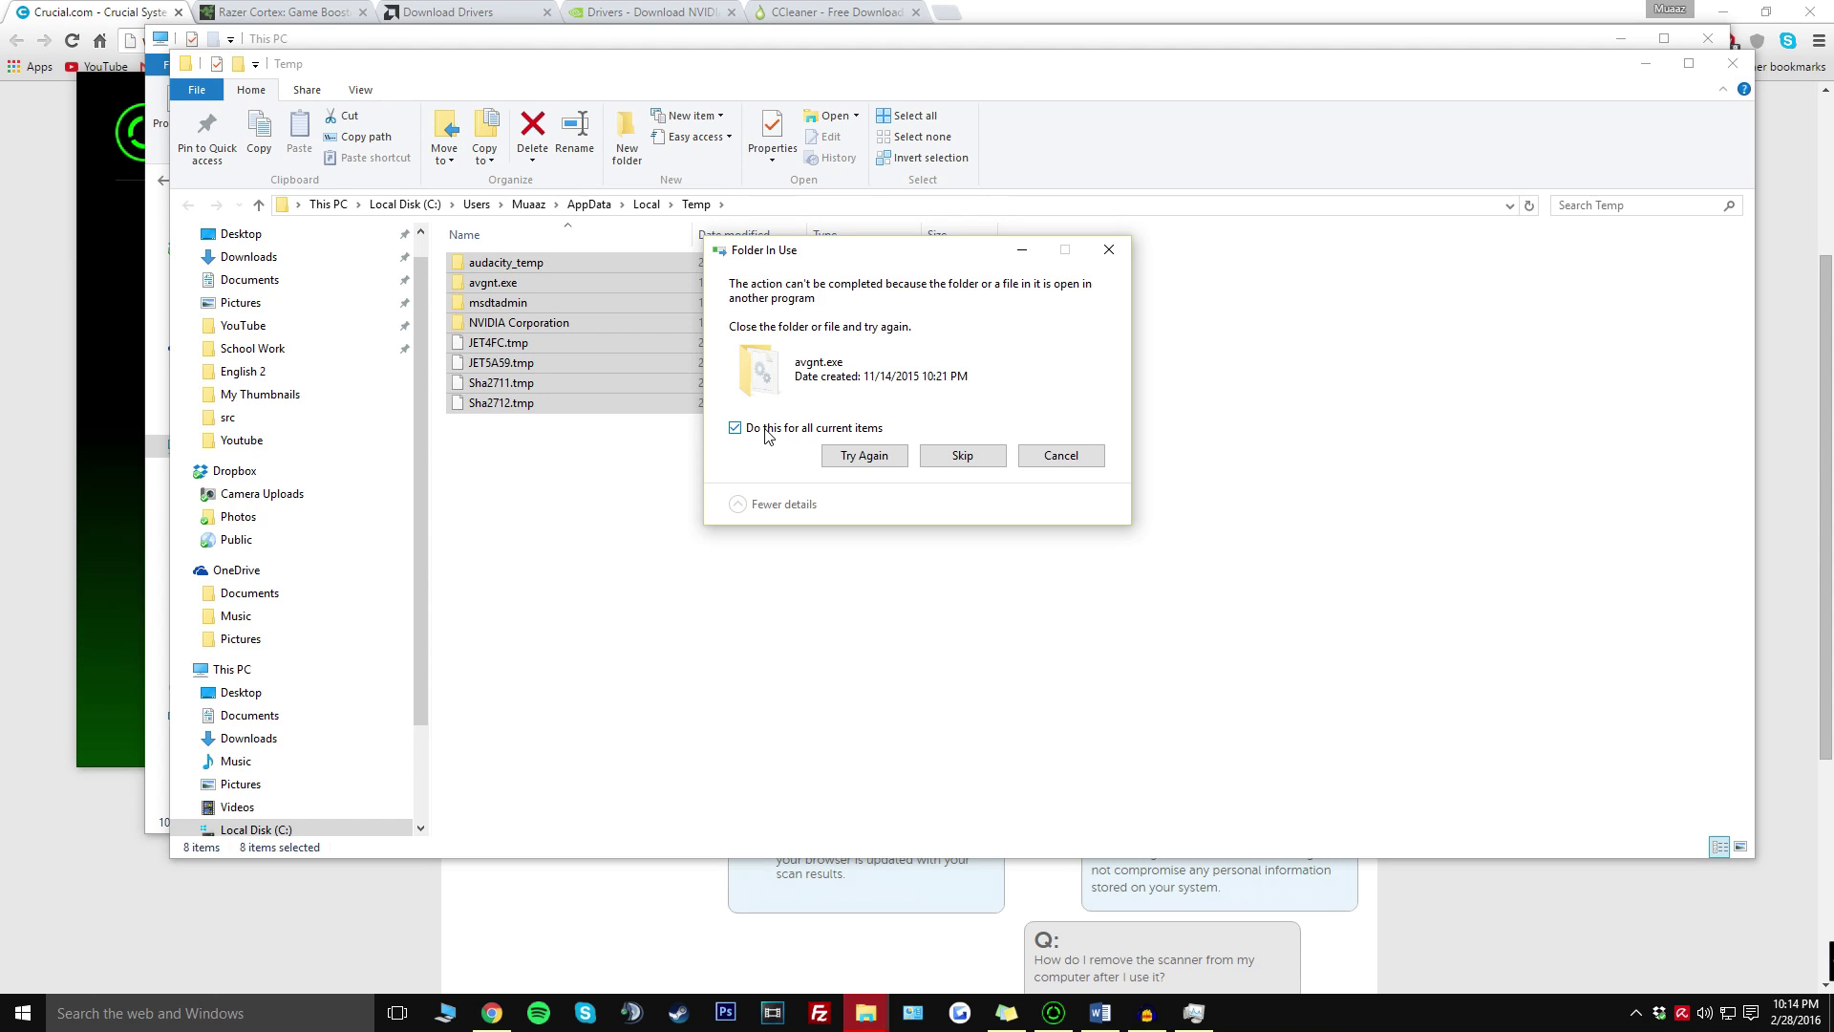
{"action": "left_click", "coordinate": [961, 454]}
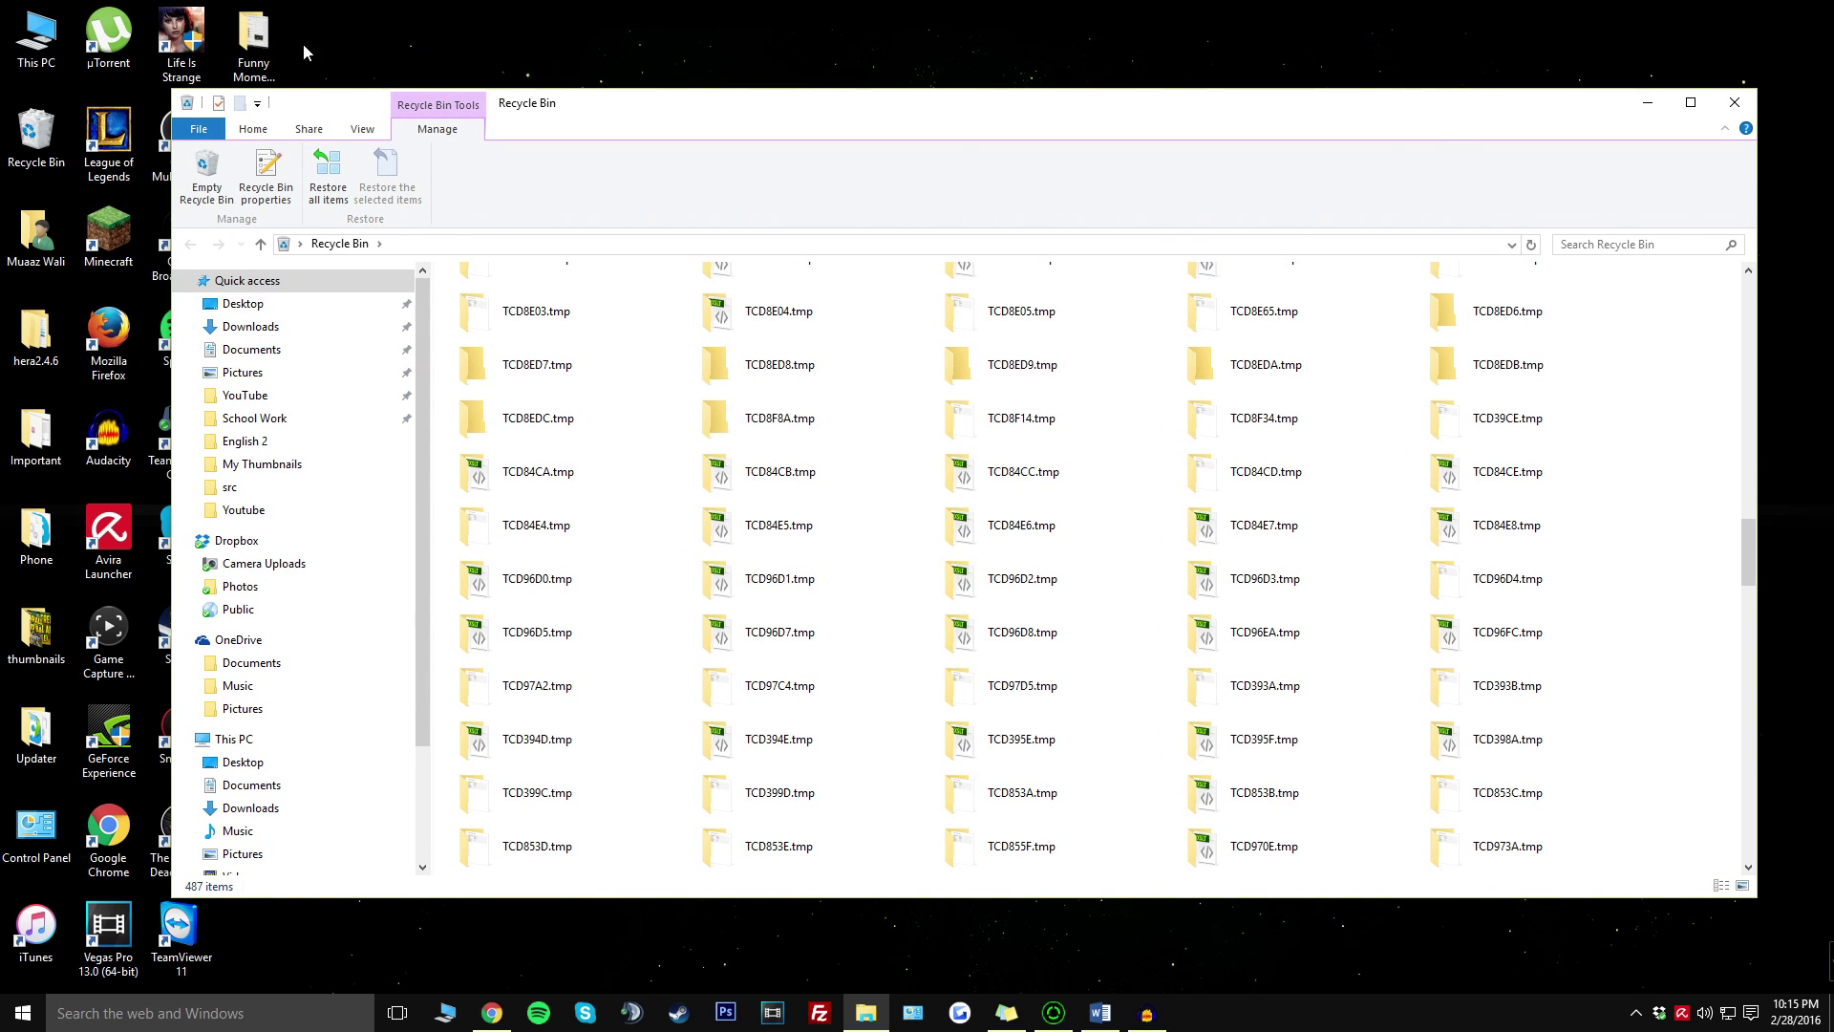
Permanently empty the Recycle Bin of its 2,422 items, then close its window.
{"action": "left_click", "coordinate": [36, 133]}
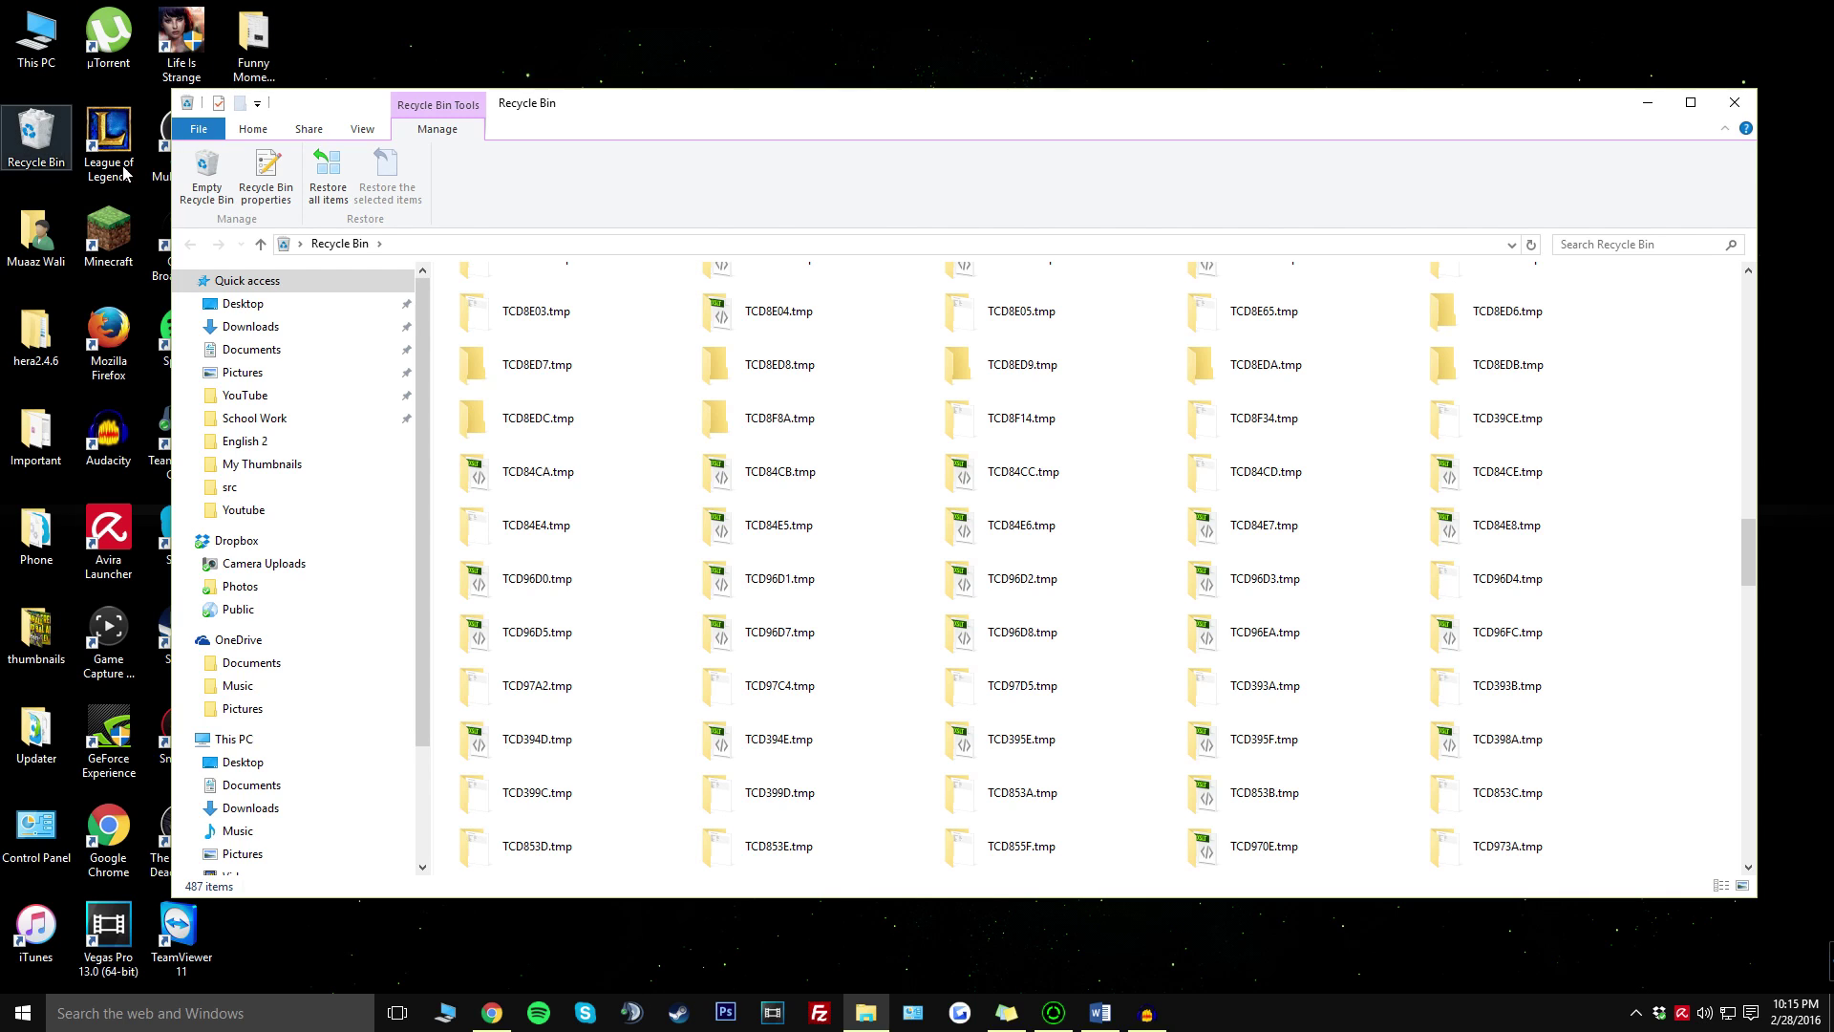
{"action": "left_click_drag", "start_coordinate": [1752, 564], "coordinate": [1767, 627]}
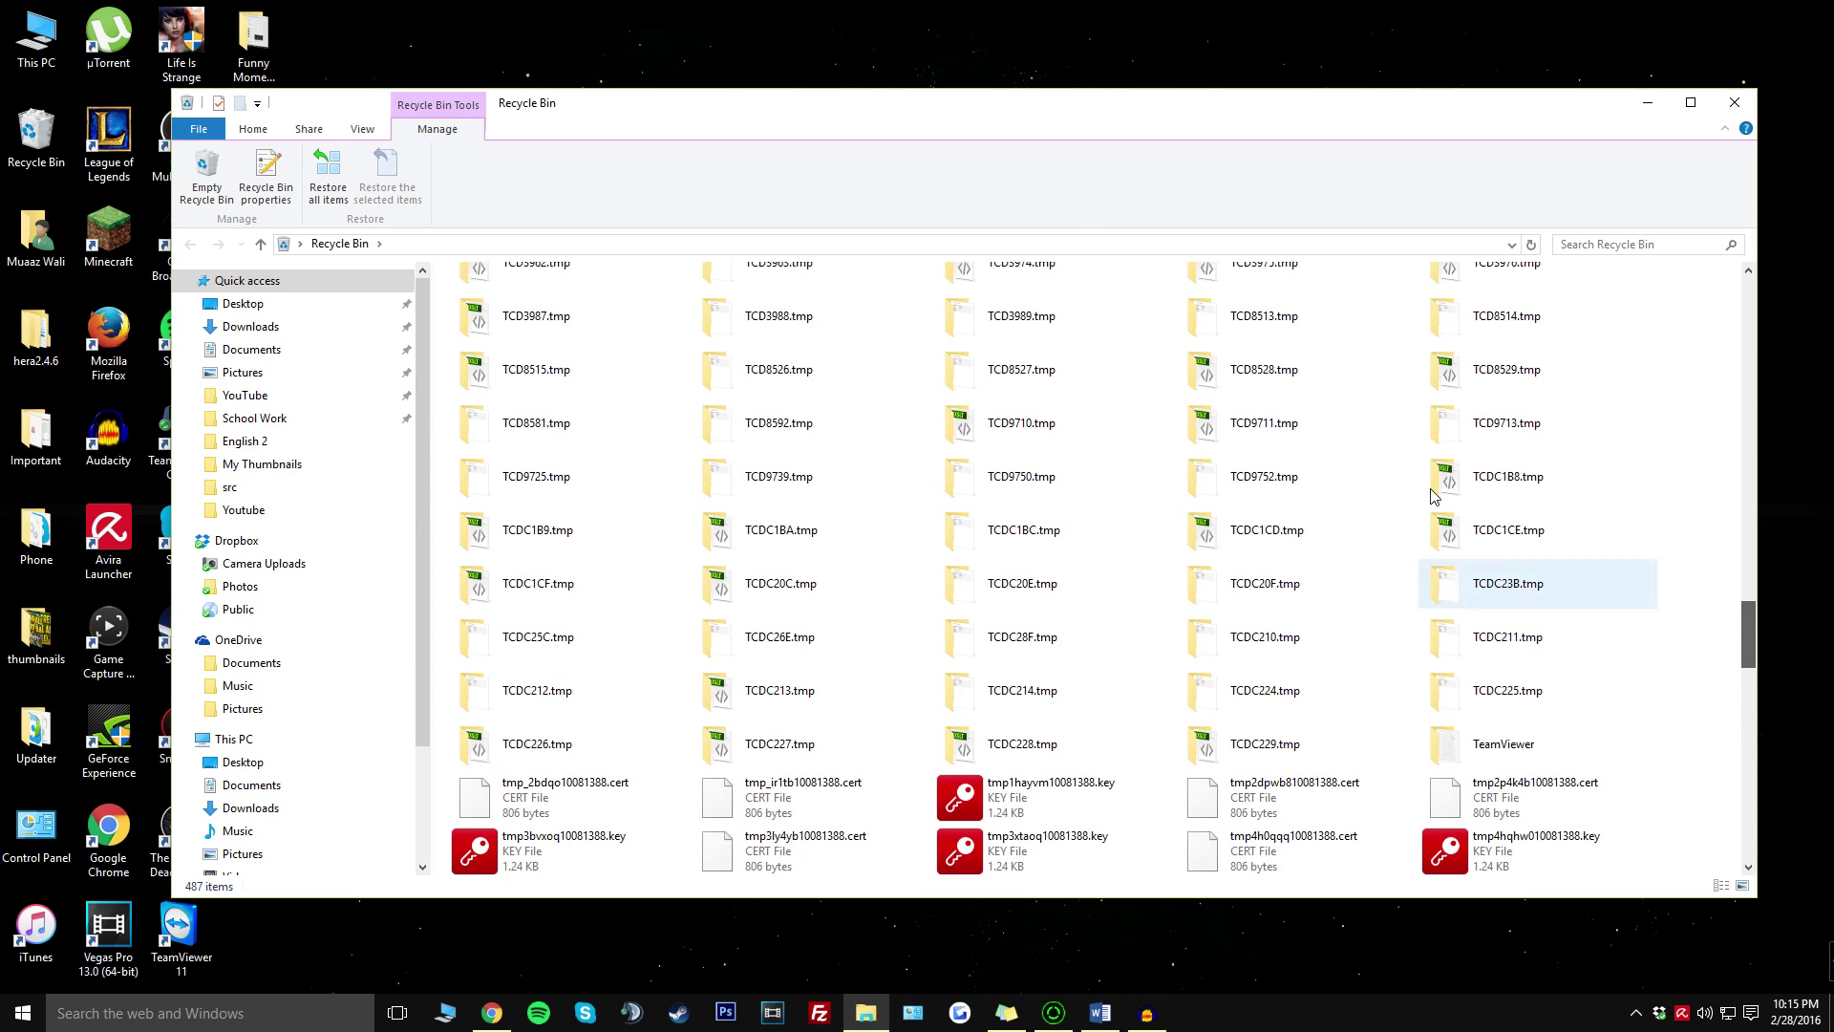
{"action": "left_click", "coordinate": [206, 175]}
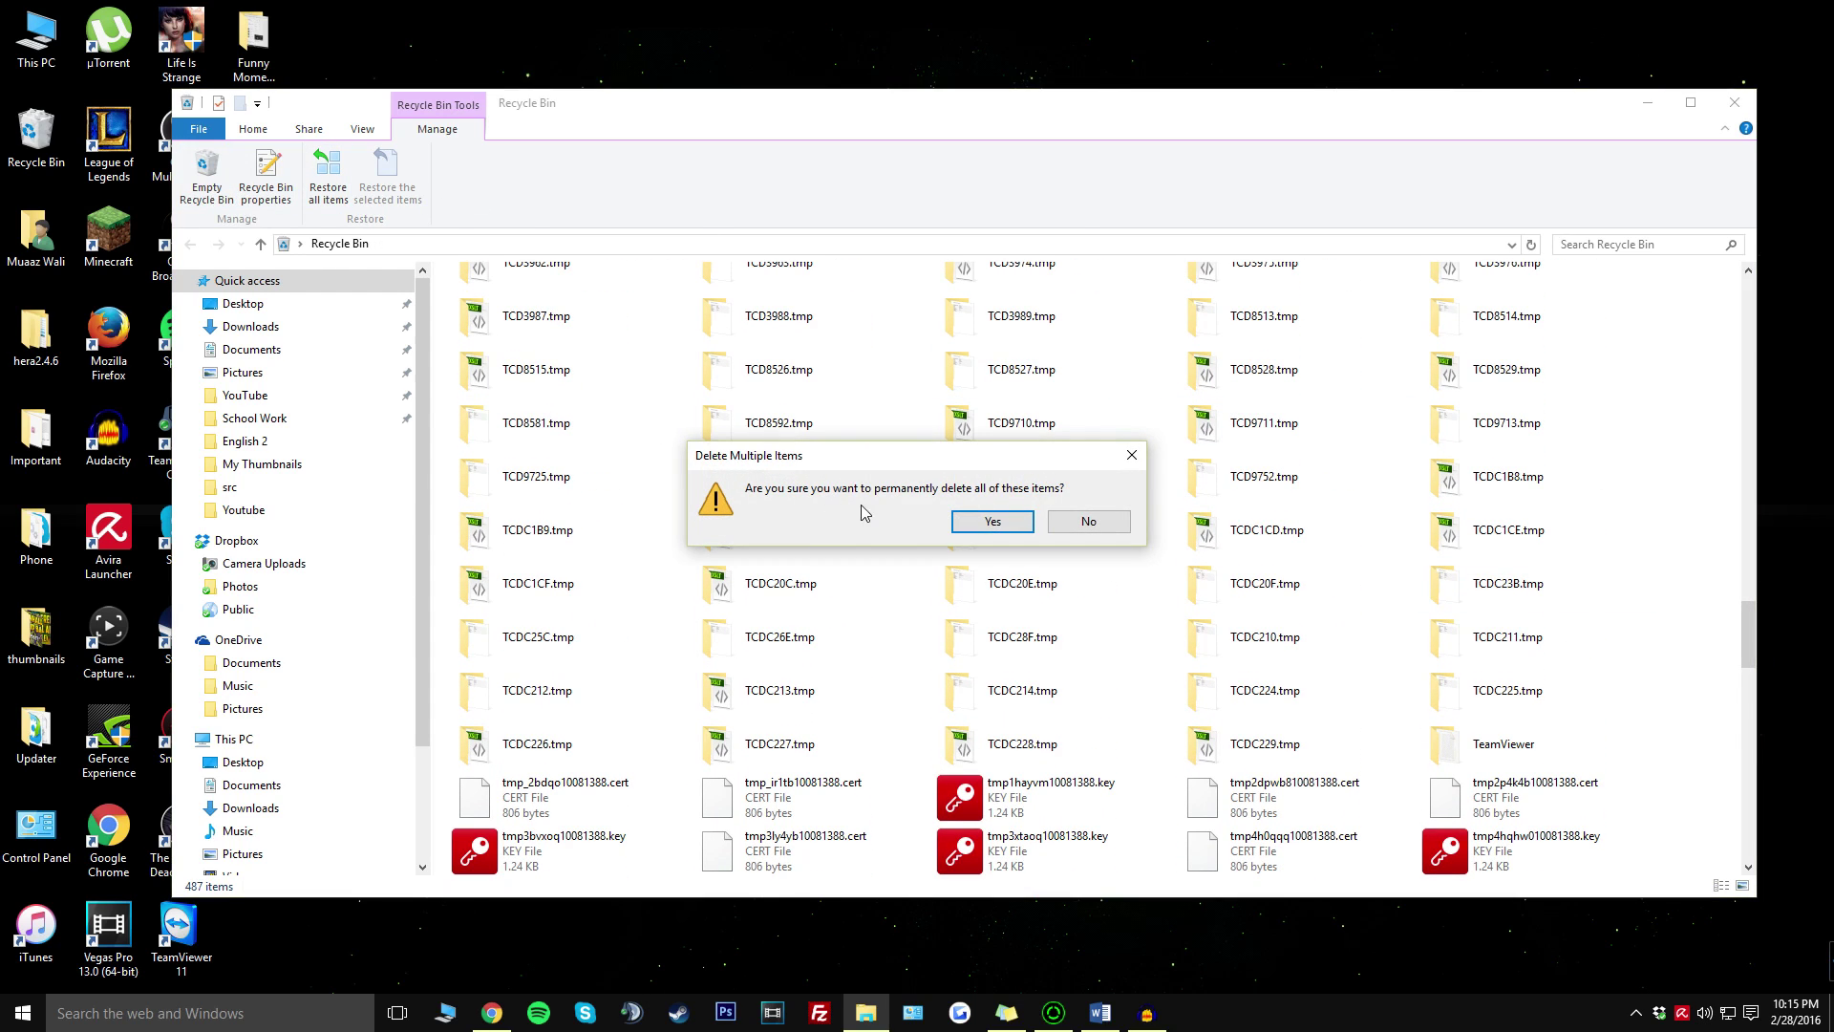
{"action": "left_click", "coordinate": [991, 521]}
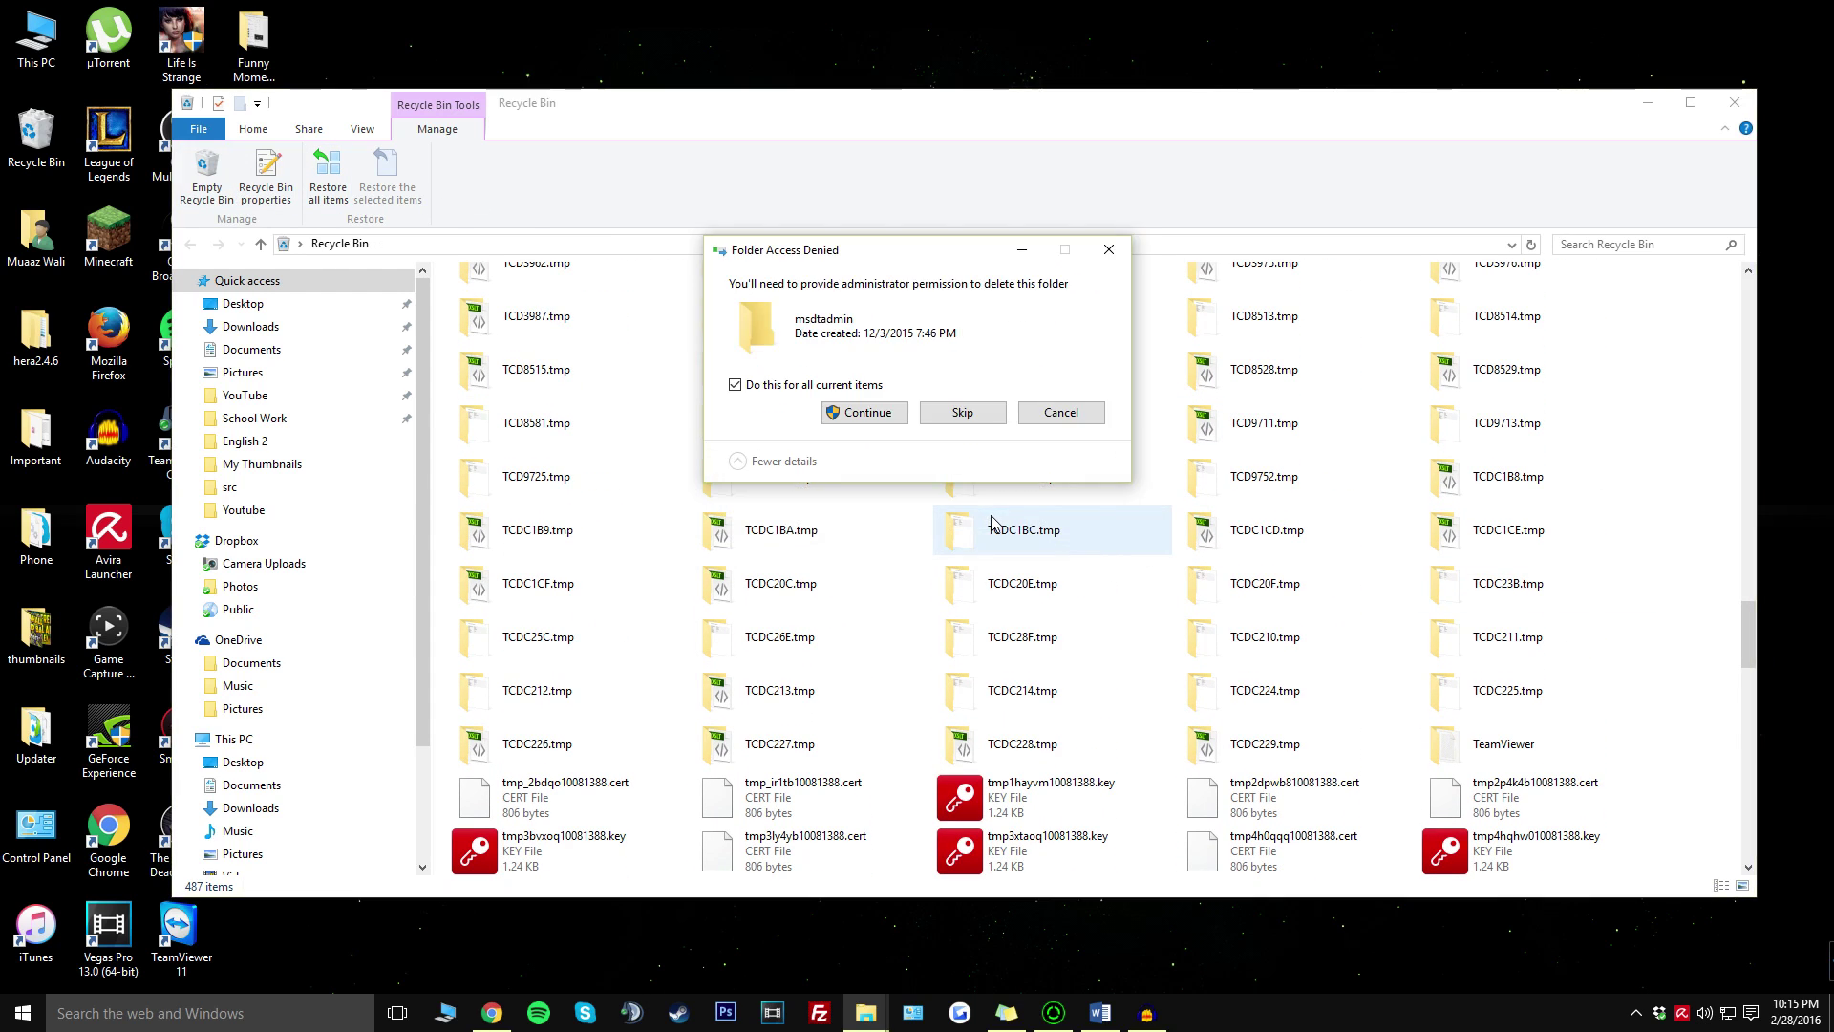
{"action": "left_click", "coordinate": [840, 414]}
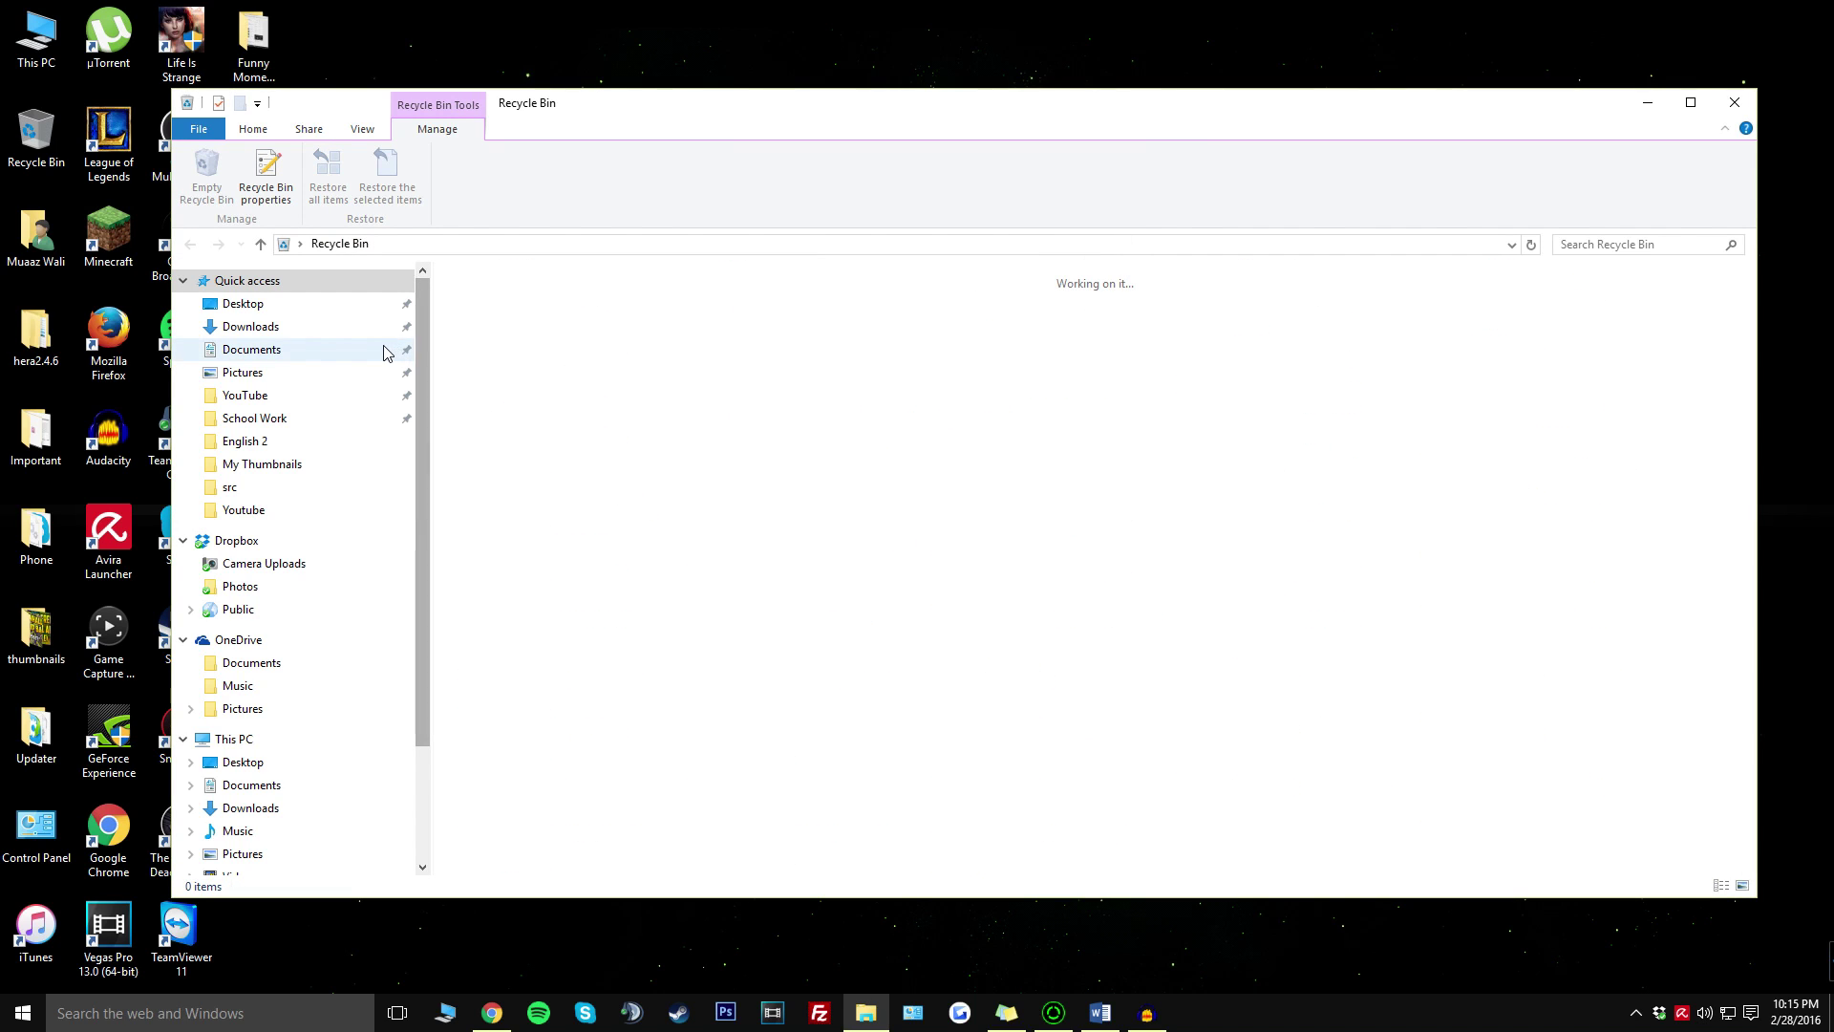
{"action": "left_click", "coordinate": [1735, 103]}
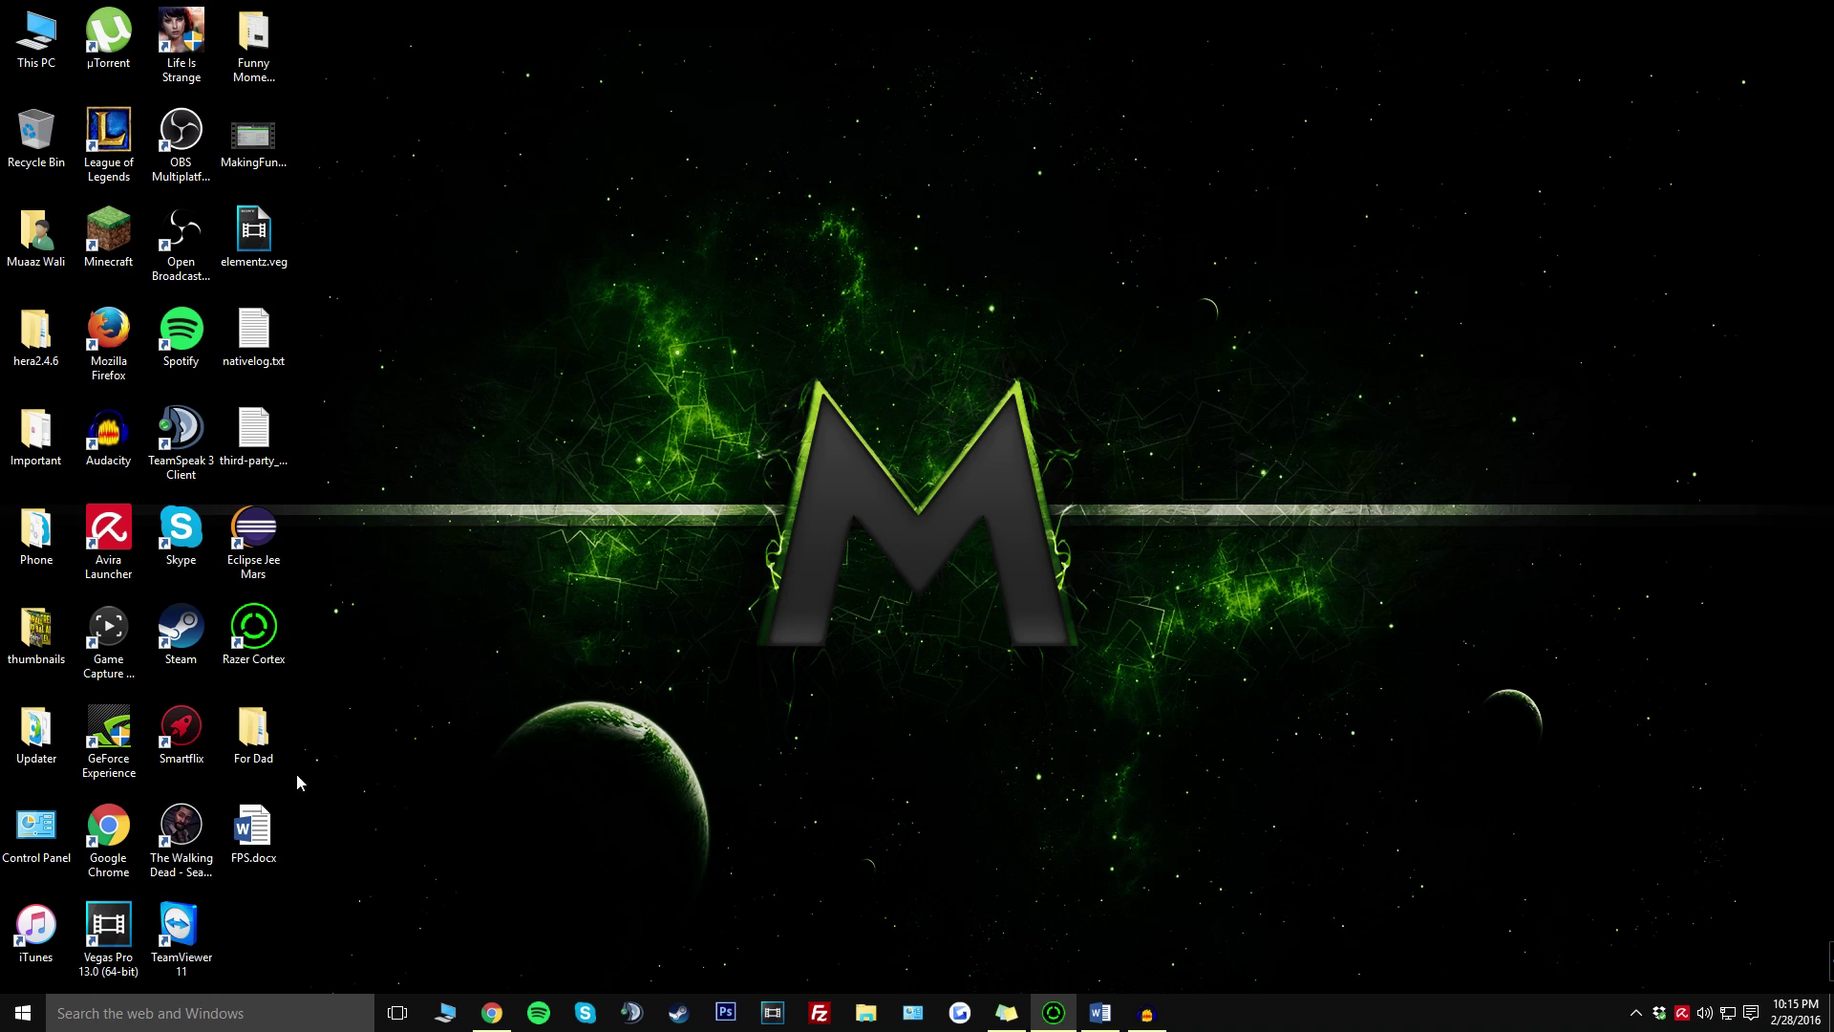
Open Device Manager and expand Display adapters to find the NVIDIA GeForce GTX 960.
{"action": "left_click", "coordinate": [172, 1015]}
{"action": "type", "text": "device man"}
{"action": "key", "text": "Return"}
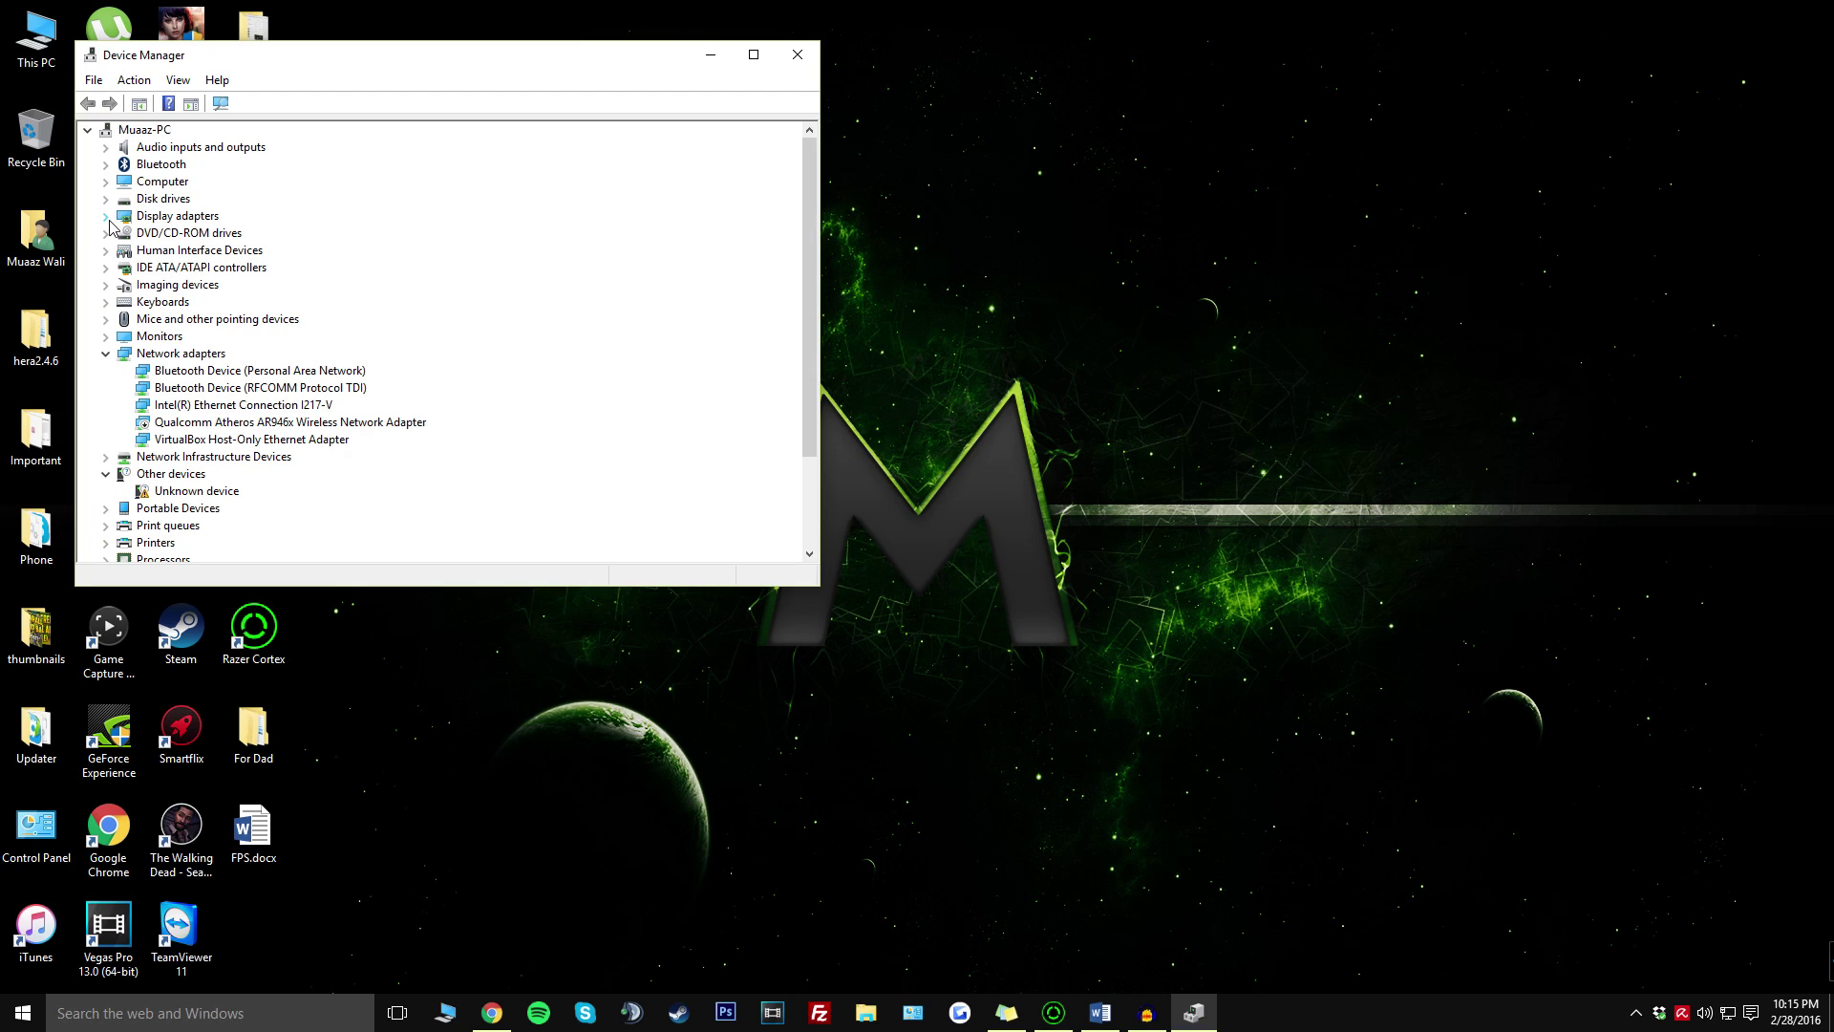
{"action": "left_click", "coordinate": [107, 217]}
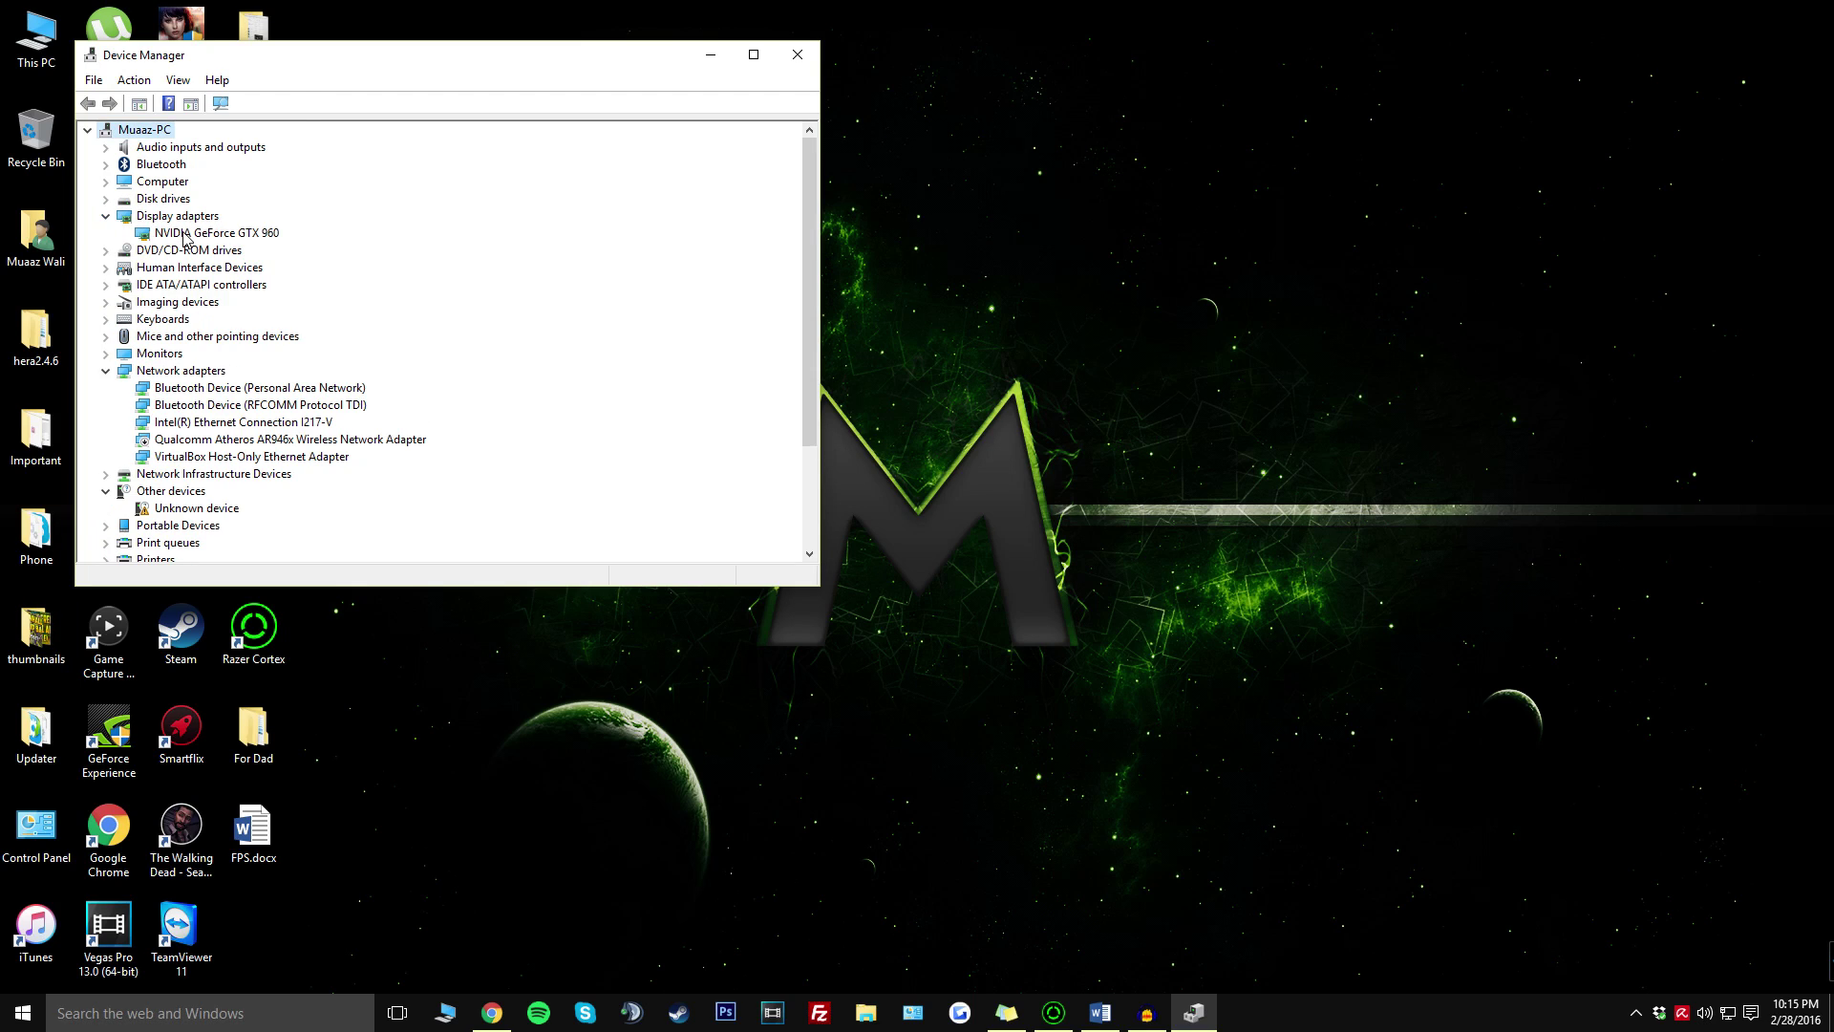
{"action": "left_click", "coordinate": [171, 235]}
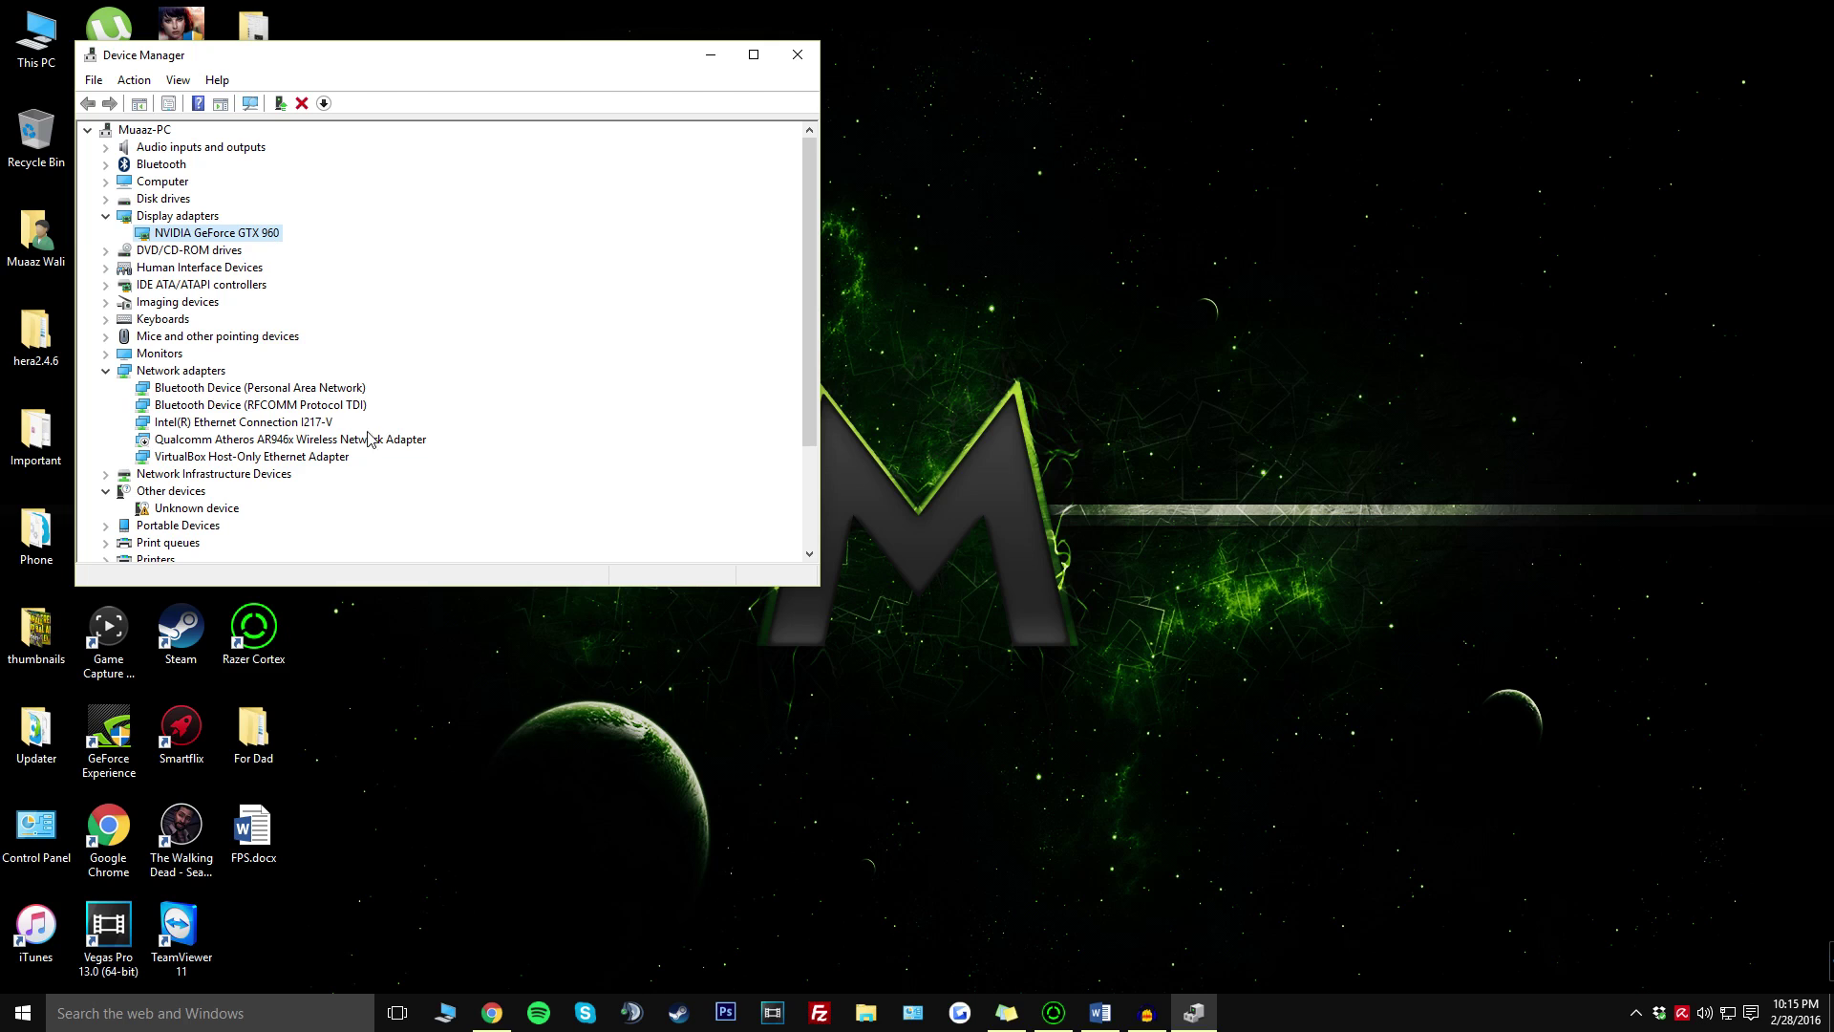
{"action": "left_click", "coordinate": [503, 1013]}
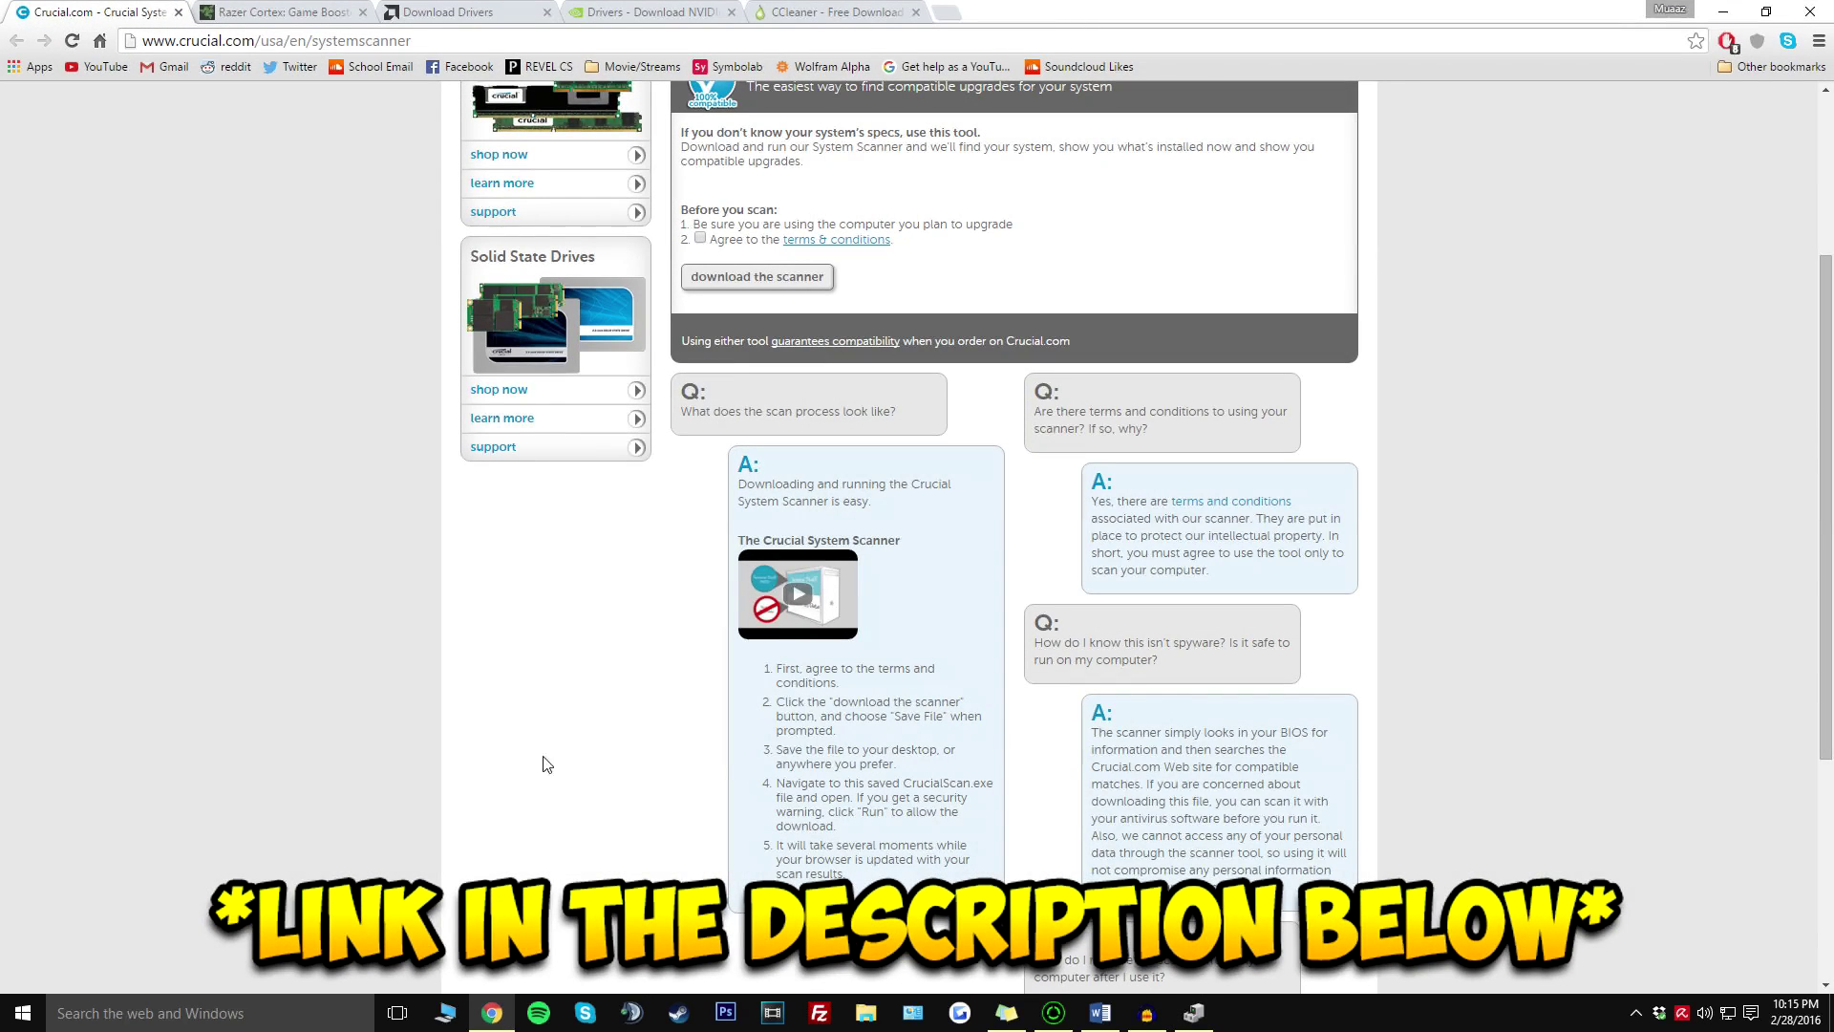
Scroll the AMD driver page to the Latest AMD Drivers lists and manual driver selection steps.
{"action": "left_click", "coordinate": [643, 10]}
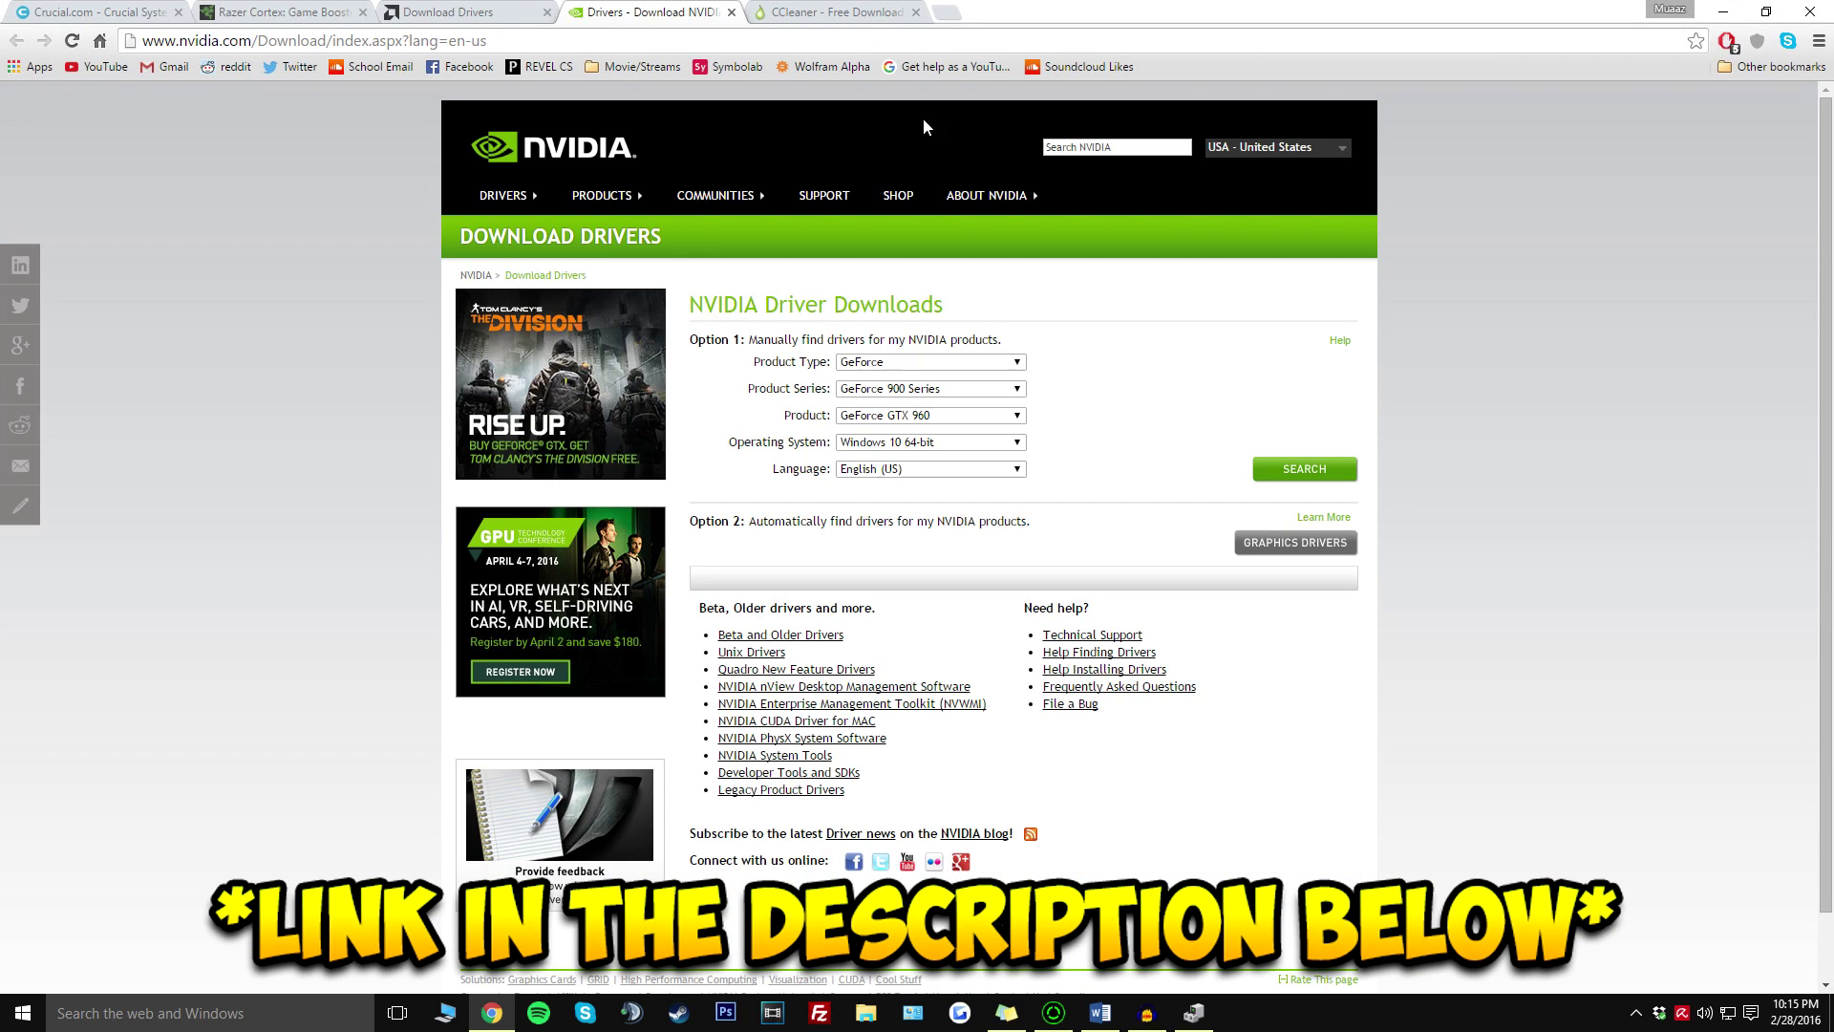
{"action": "left_click", "coordinate": [827, 10]}
{"action": "left_click", "coordinate": [506, 10]}
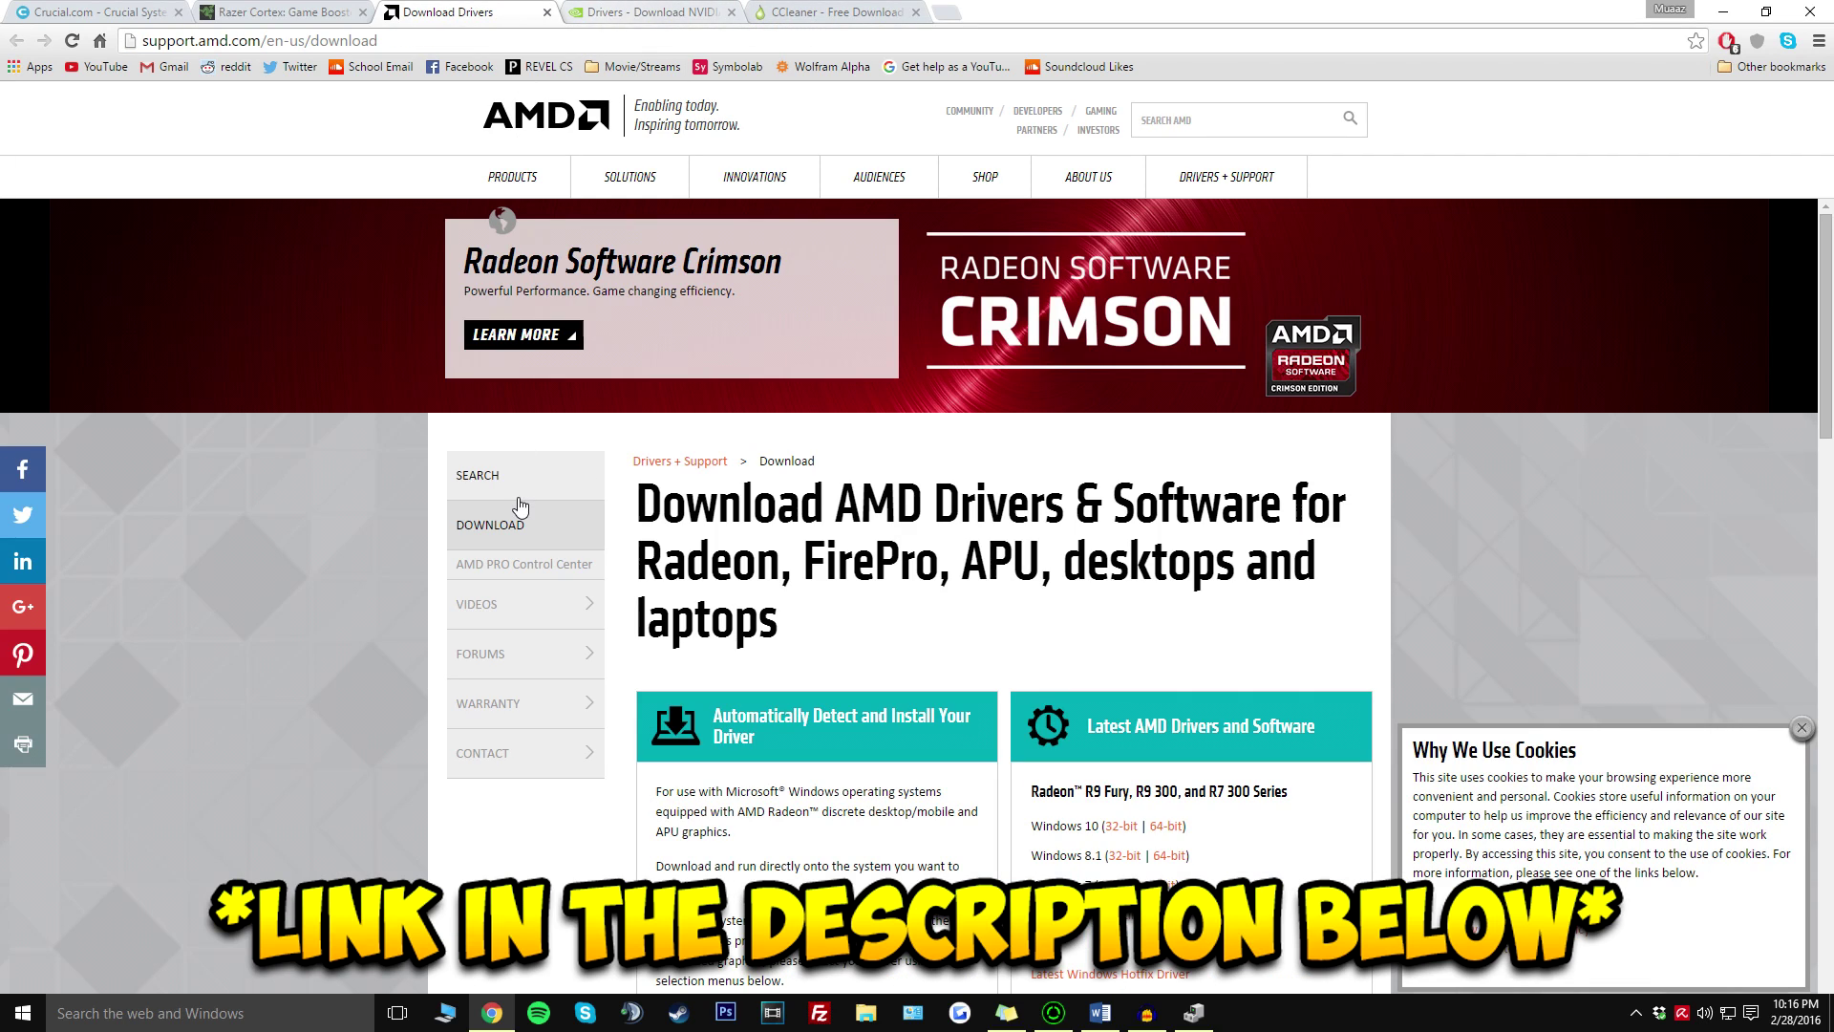
{"action": "scroll", "coordinate": [516, 516], "scroll_direction": "down", "scroll_amount": 3}
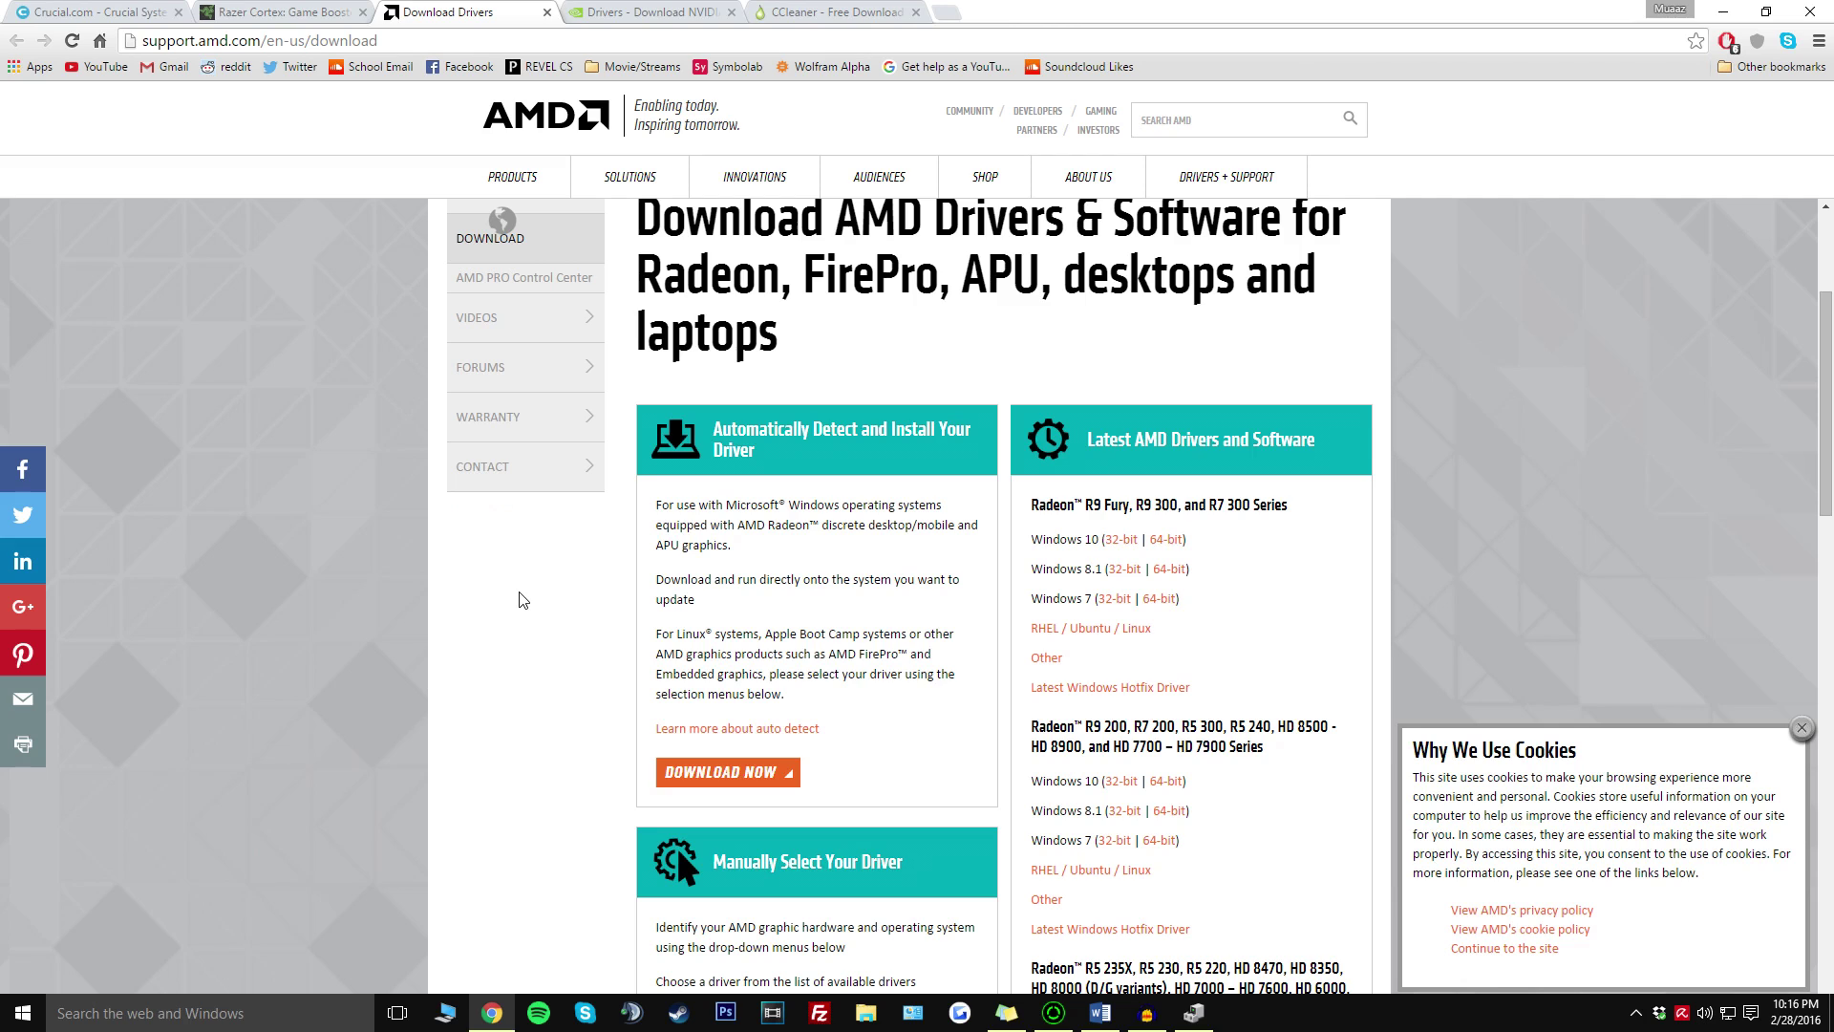
{"action": "scroll", "coordinate": [523, 600], "scroll_direction": "down", "scroll_amount": 3}
{"action": "scroll", "coordinate": [676, 559], "scroll_direction": "down", "scroll_amount": 6}
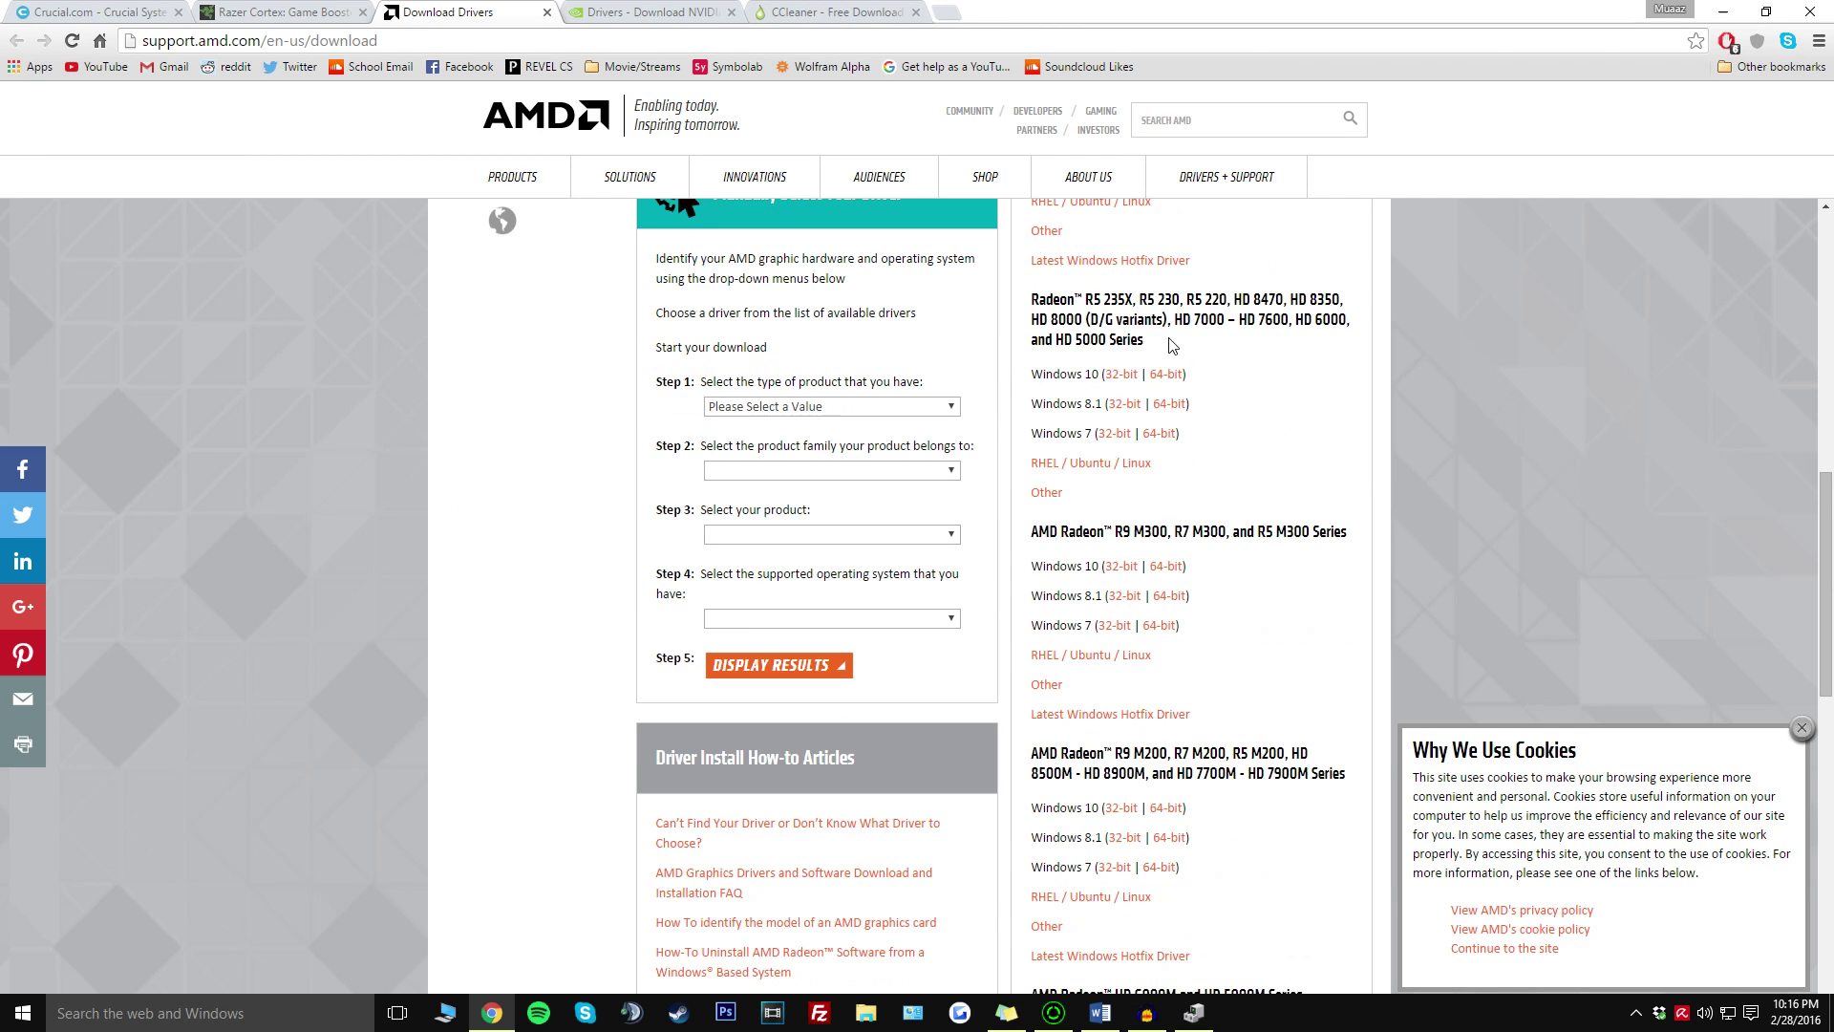
{"action": "left_click_drag", "start_coordinate": [1073, 349], "coordinate": [1283, 346]}
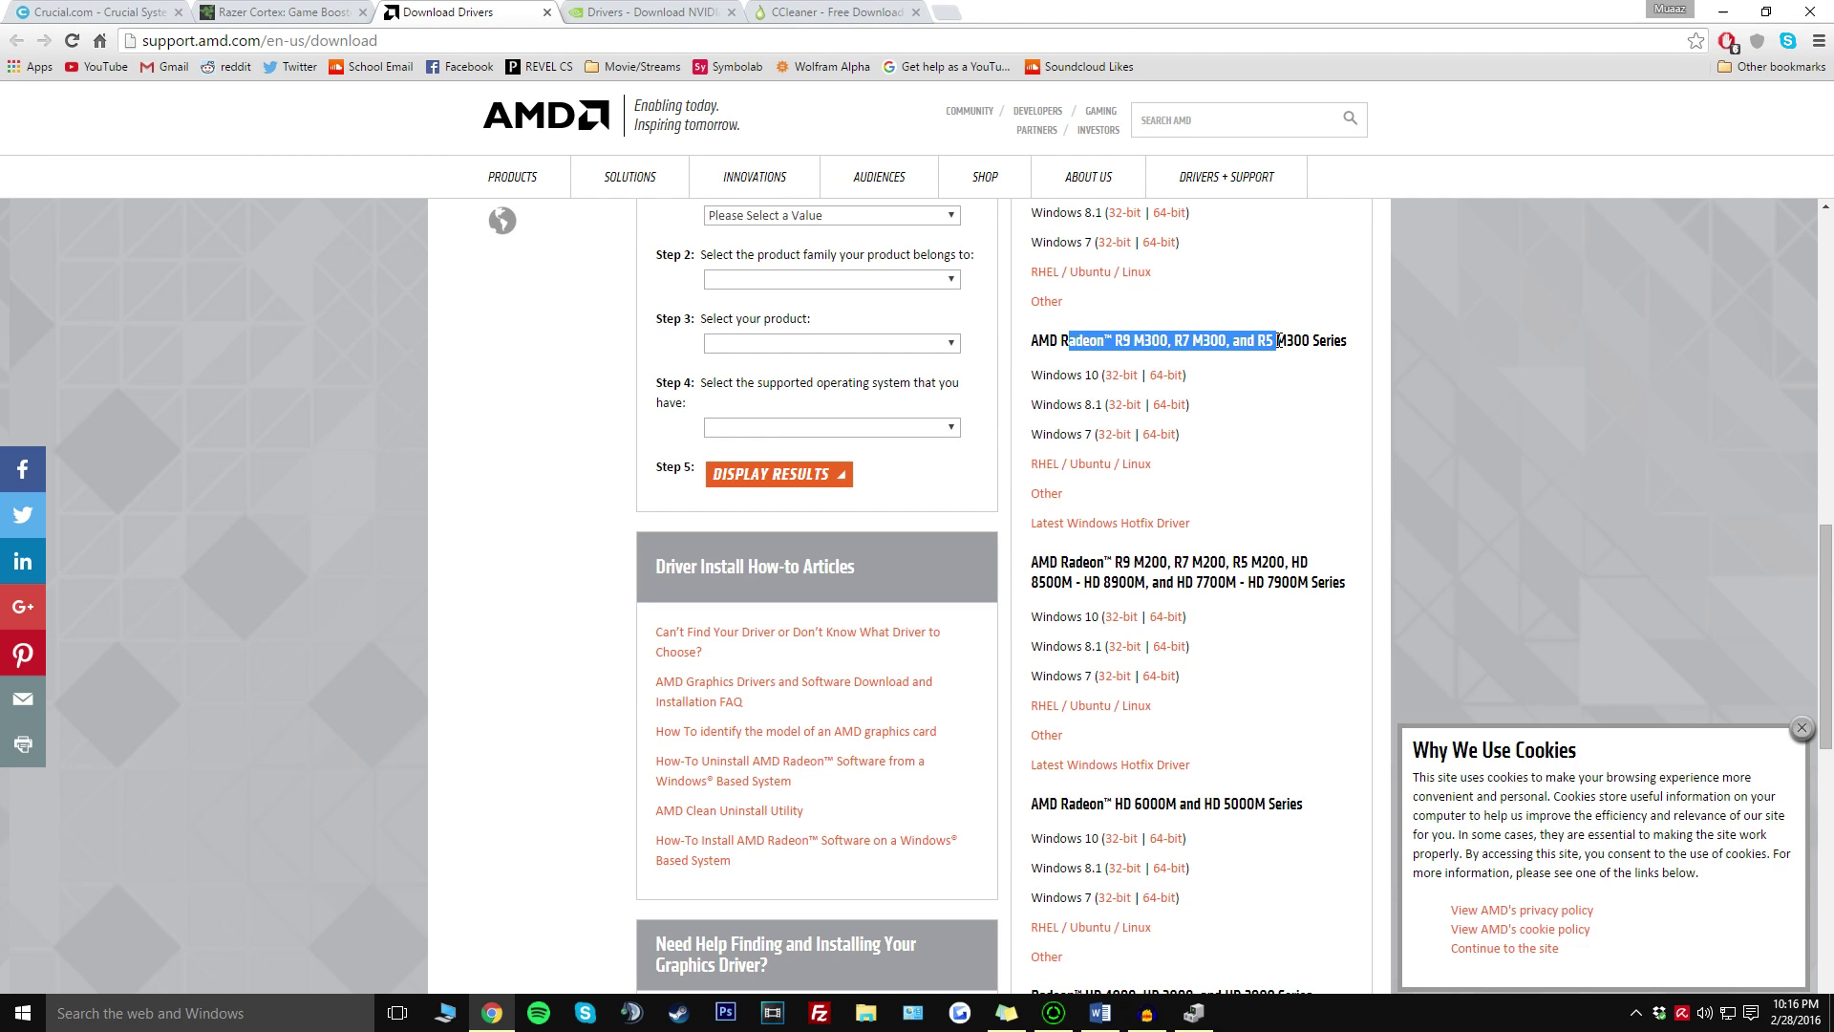
{"action": "left_click", "coordinate": [1287, 477]}
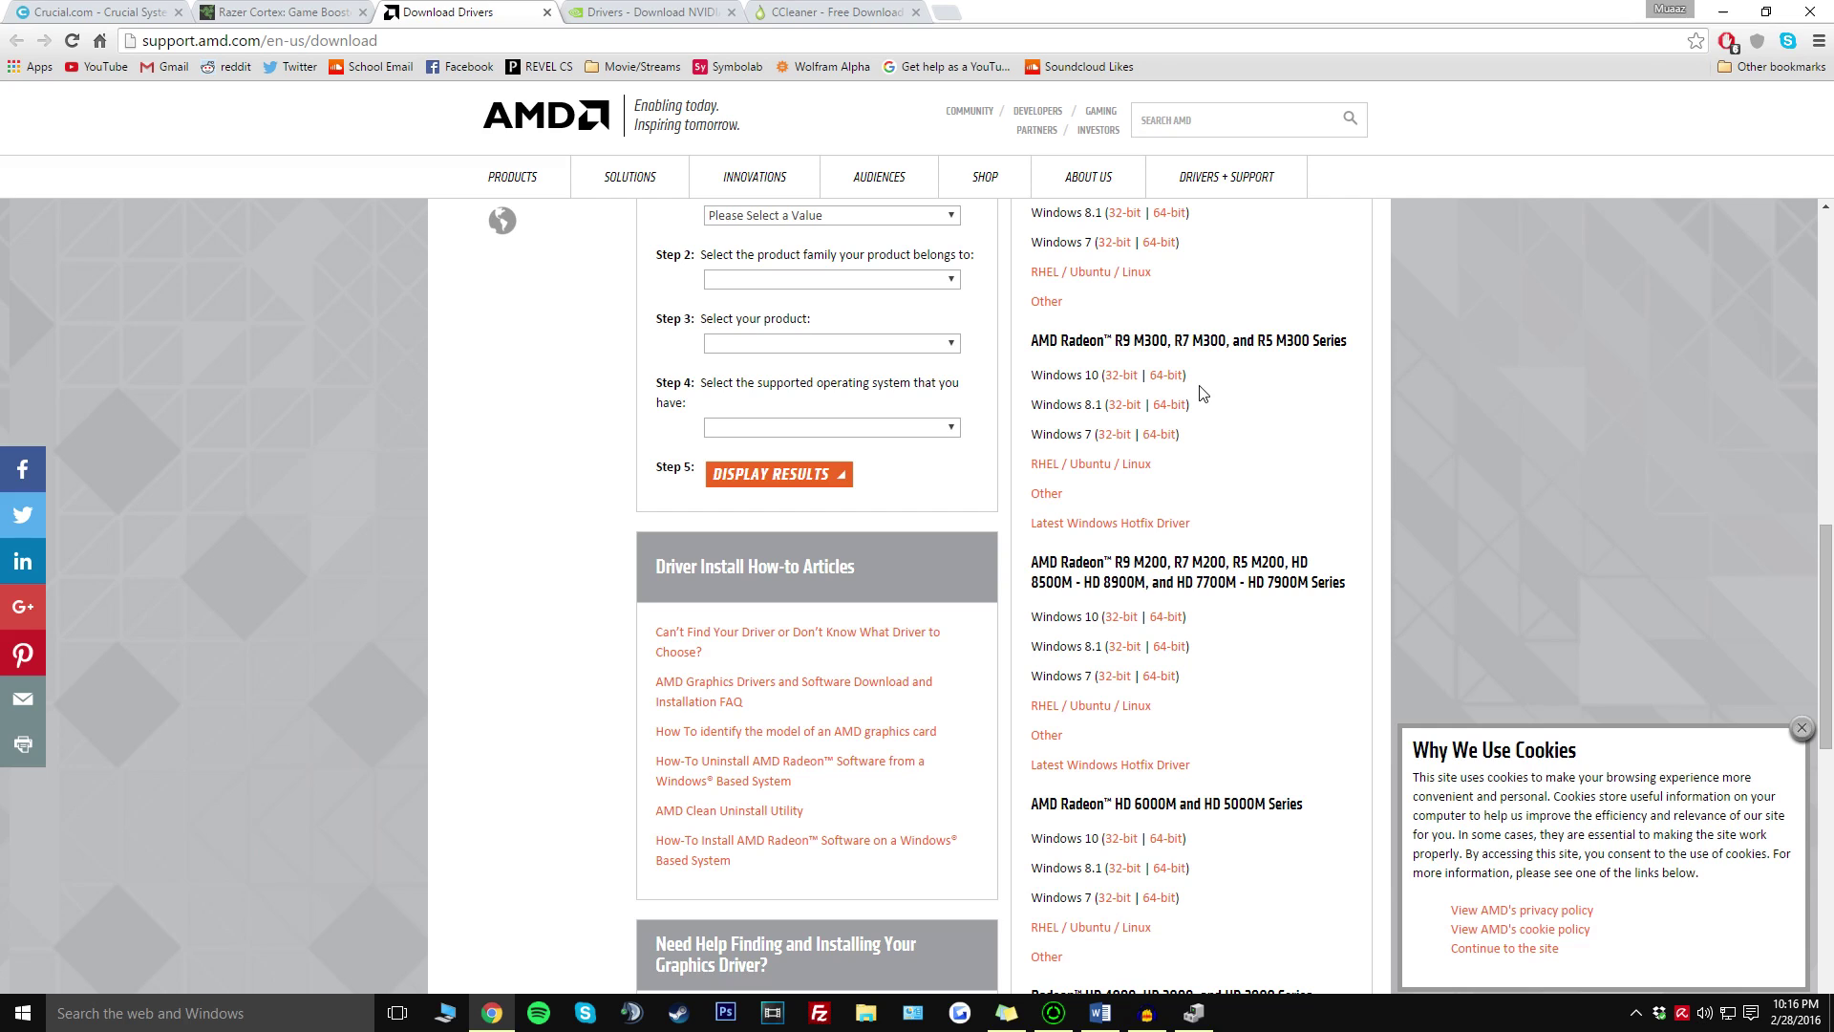
{"action": "scroll", "coordinate": [1237, 530], "scroll_direction": "up", "scroll_amount": 10}
Search NVIDIA drivers for GeForce, 900 Series, GTX 960 and Windows 10 64-bit.
{"action": "left_click", "coordinate": [655, 11]}
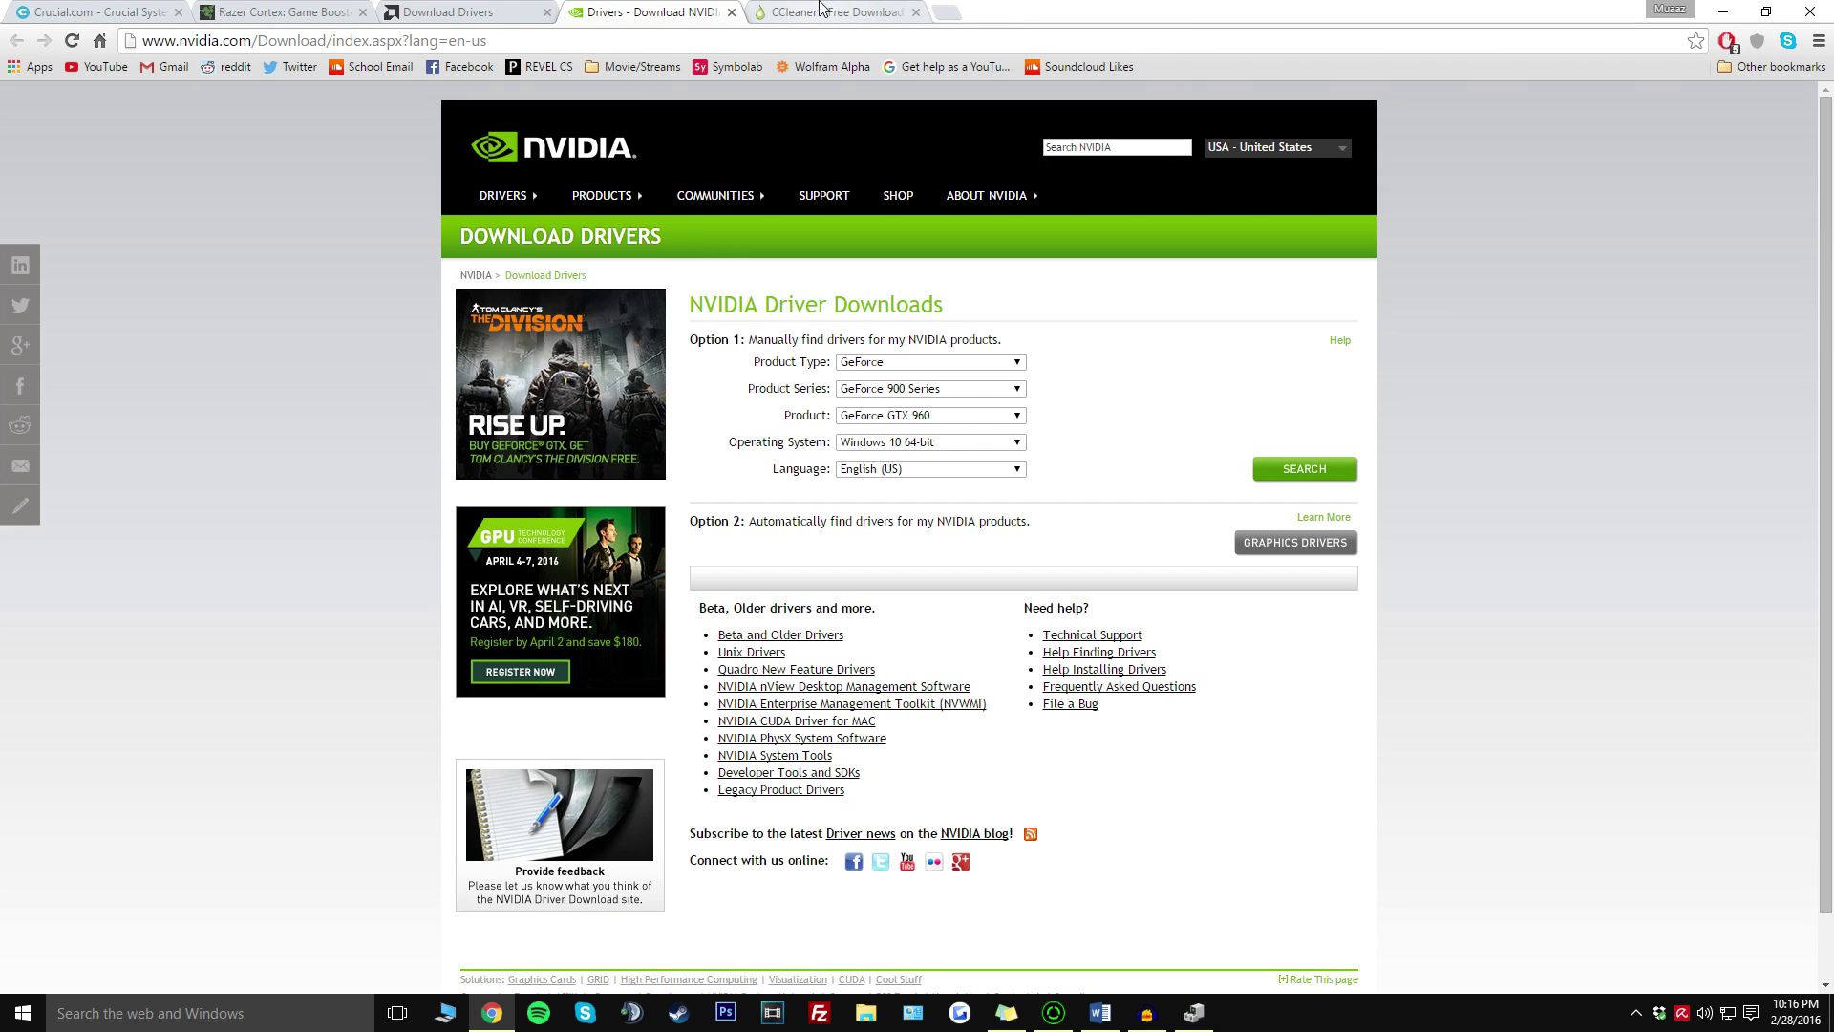
{"action": "left_click", "coordinate": [893, 362]}
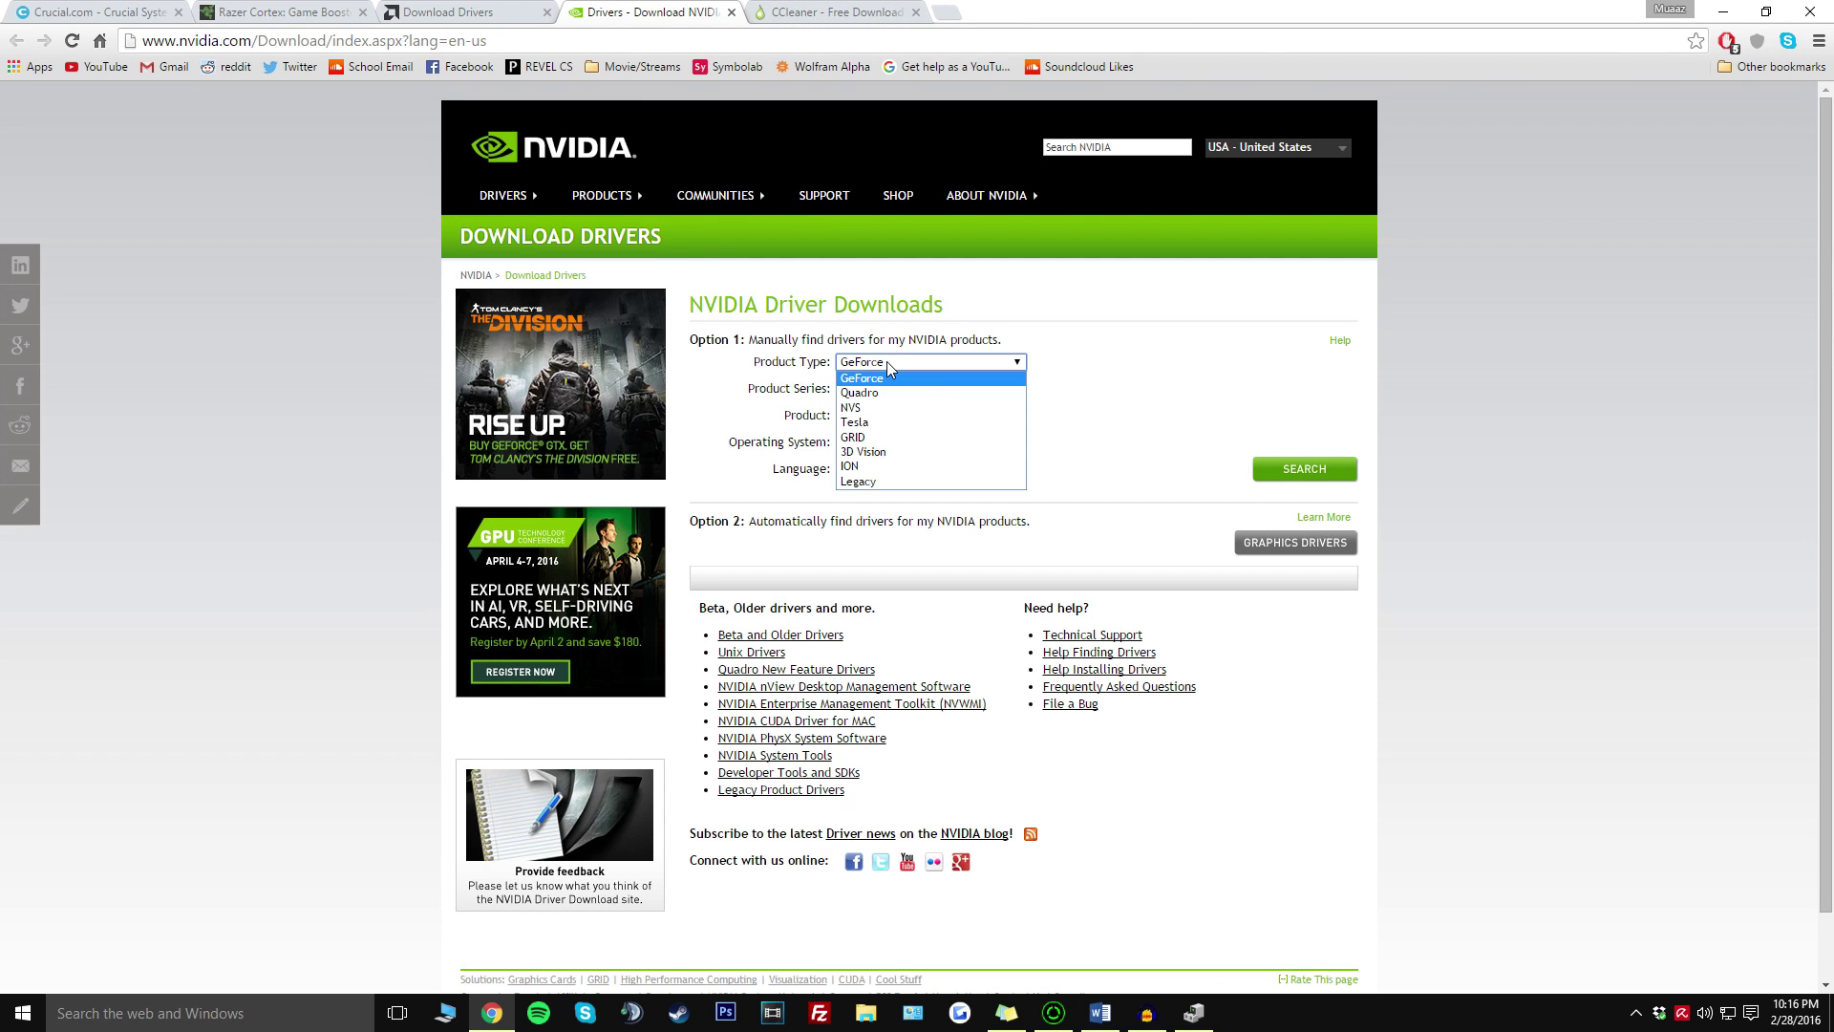
{"action": "left_click", "coordinate": [888, 367]}
{"action": "left_click", "coordinate": [882, 390]}
{"action": "left_click", "coordinate": [882, 389]}
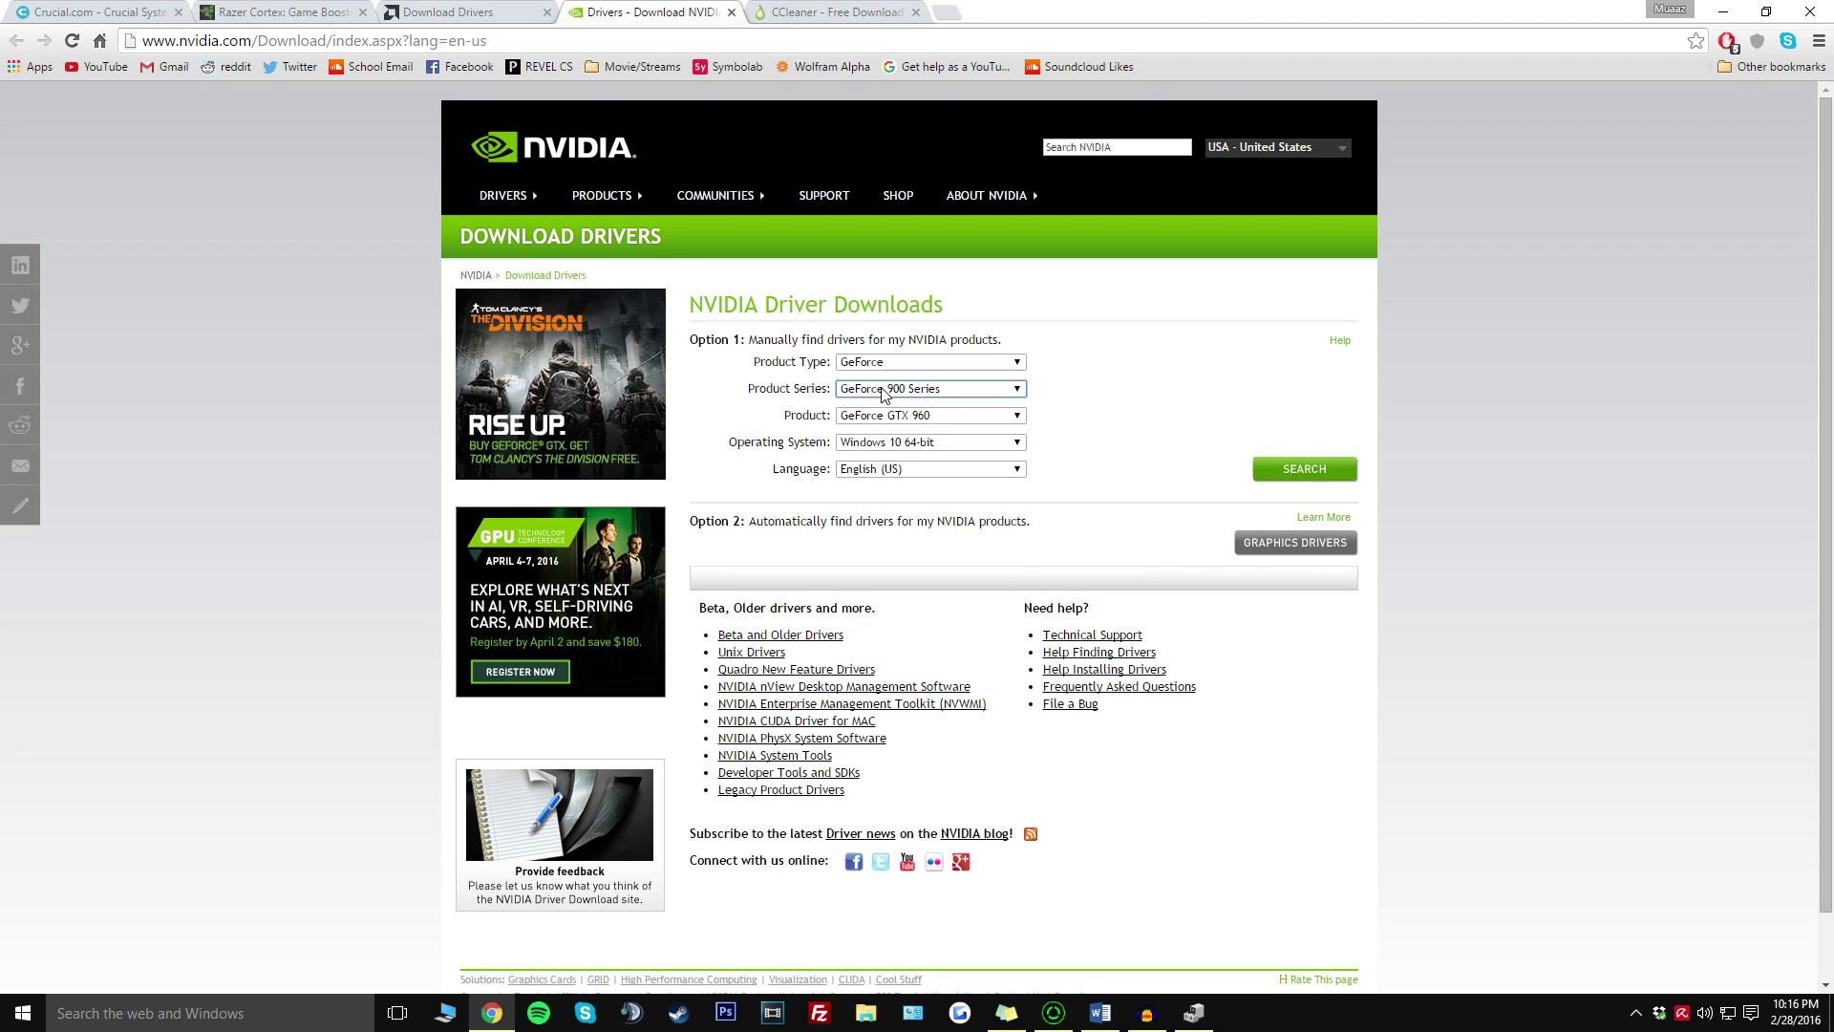
{"action": "left_click", "coordinate": [881, 416]}
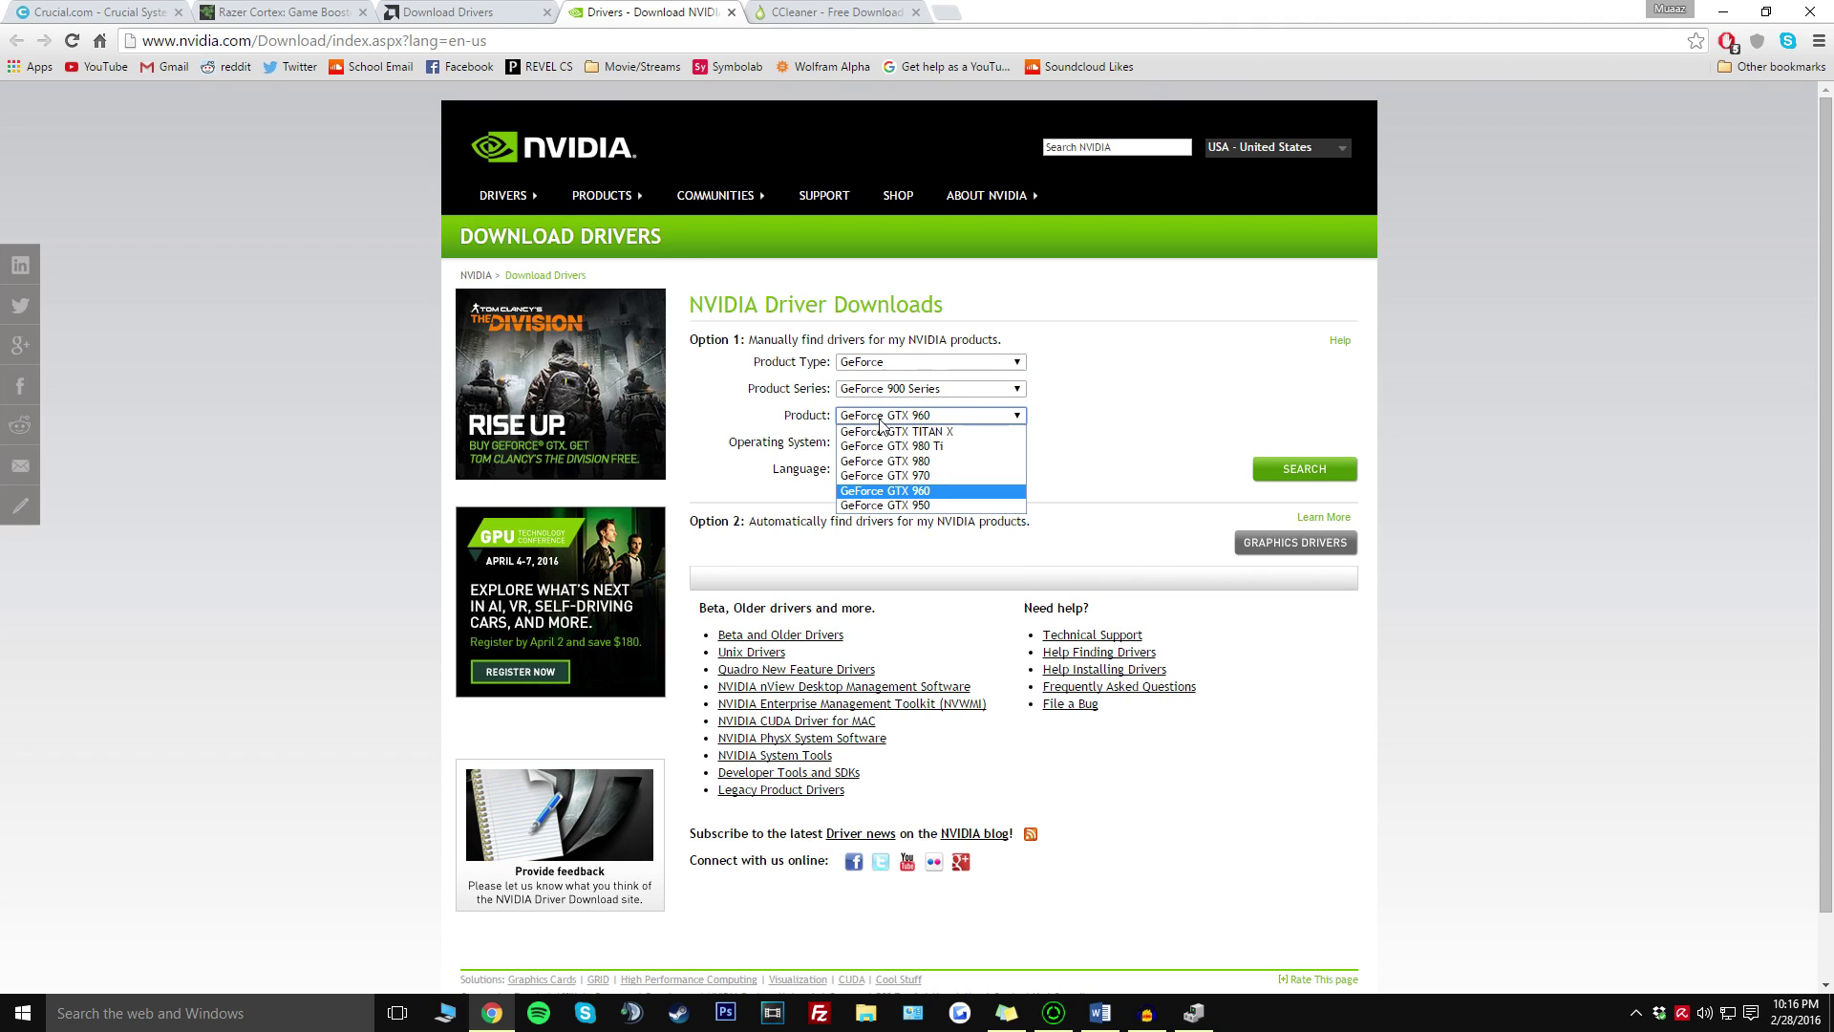
{"action": "left_click", "coordinate": [1050, 468]}
{"action": "left_click", "coordinate": [912, 443]}
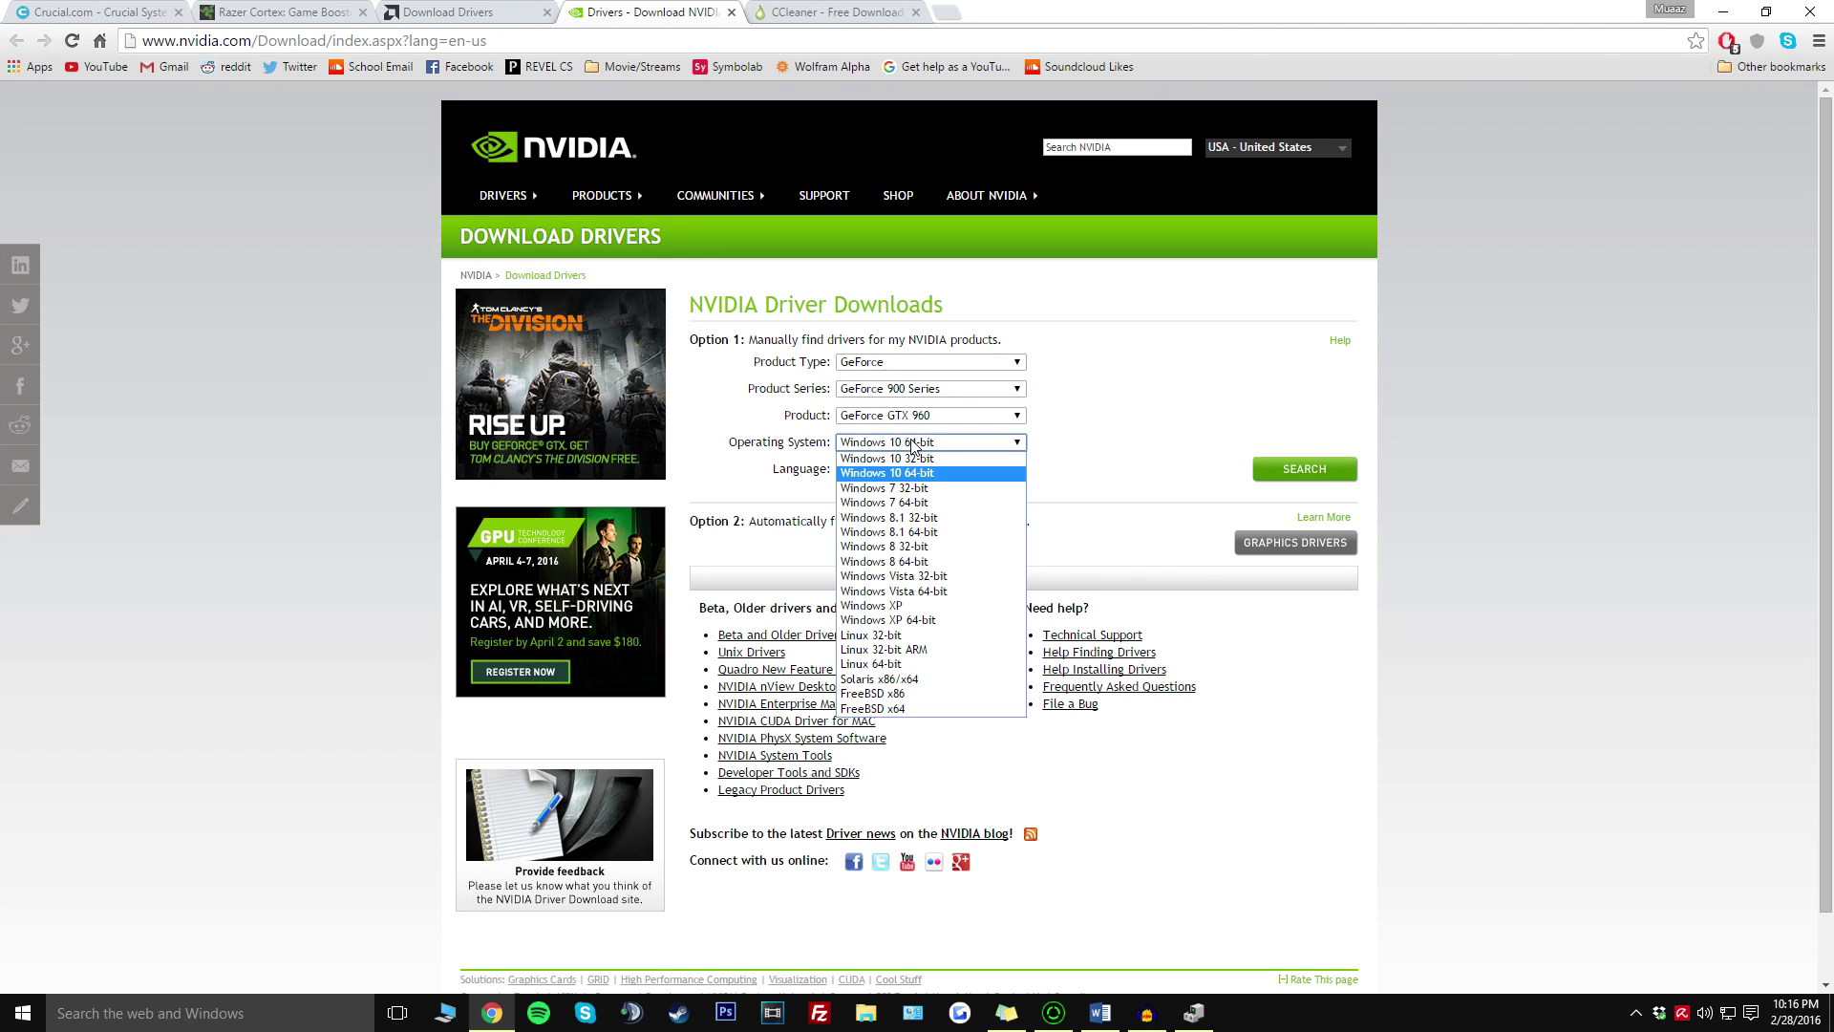
{"action": "left_click", "coordinate": [821, 475]}
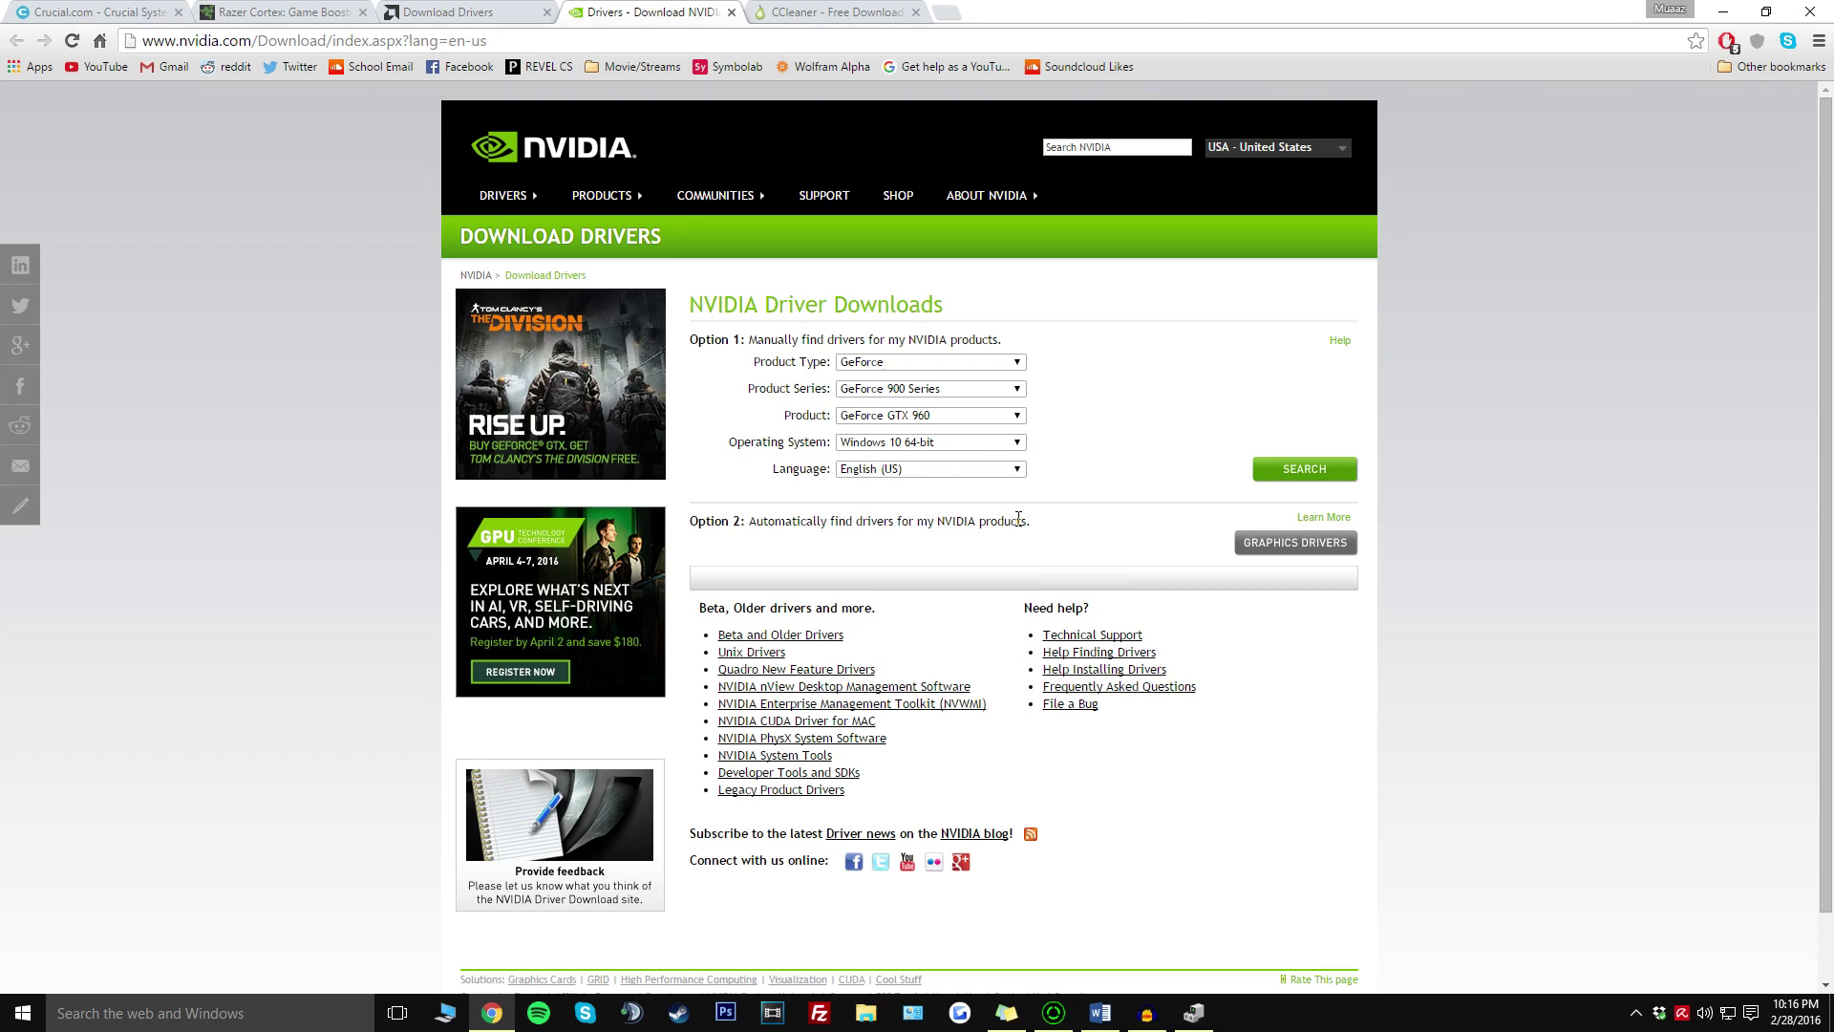
{"action": "left_click", "coordinate": [1293, 471]}
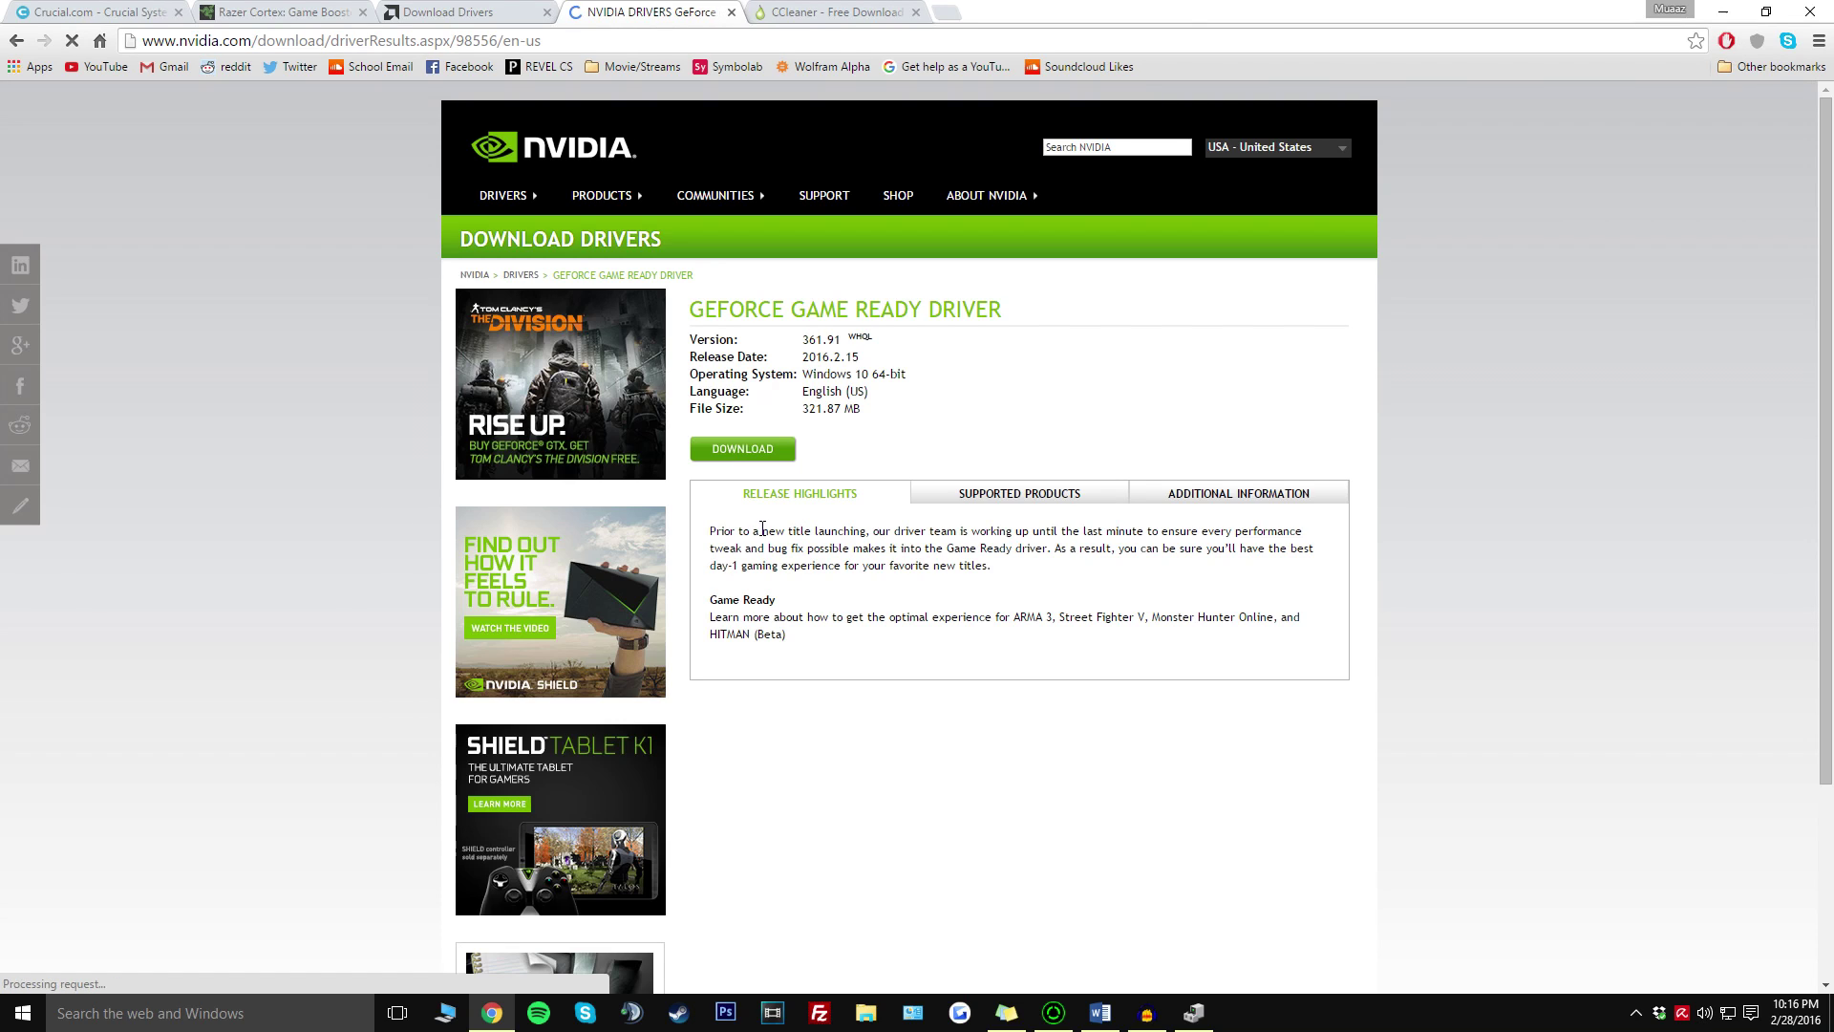
Download Game Ready Driver 361.91 to the Desktop after agreeing to the licence.
{"action": "left_click", "coordinate": [745, 449]}
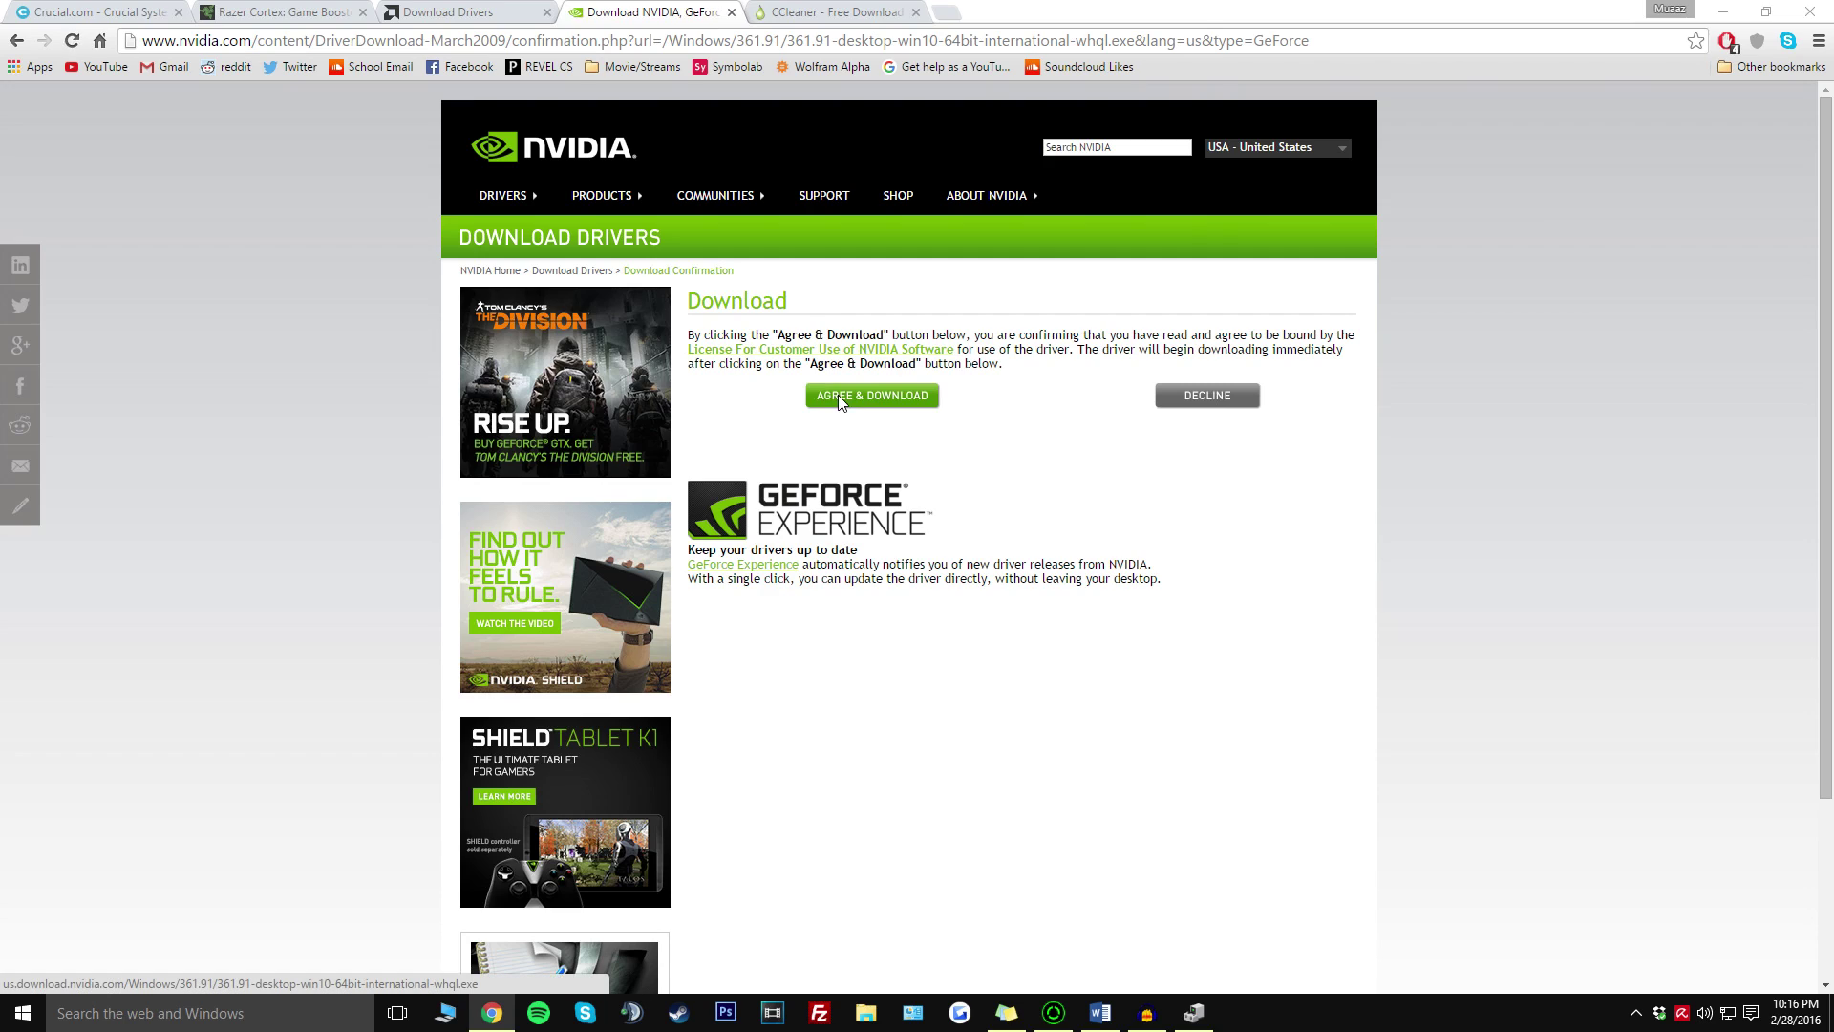
{"action": "left_click", "coordinate": [840, 401]}
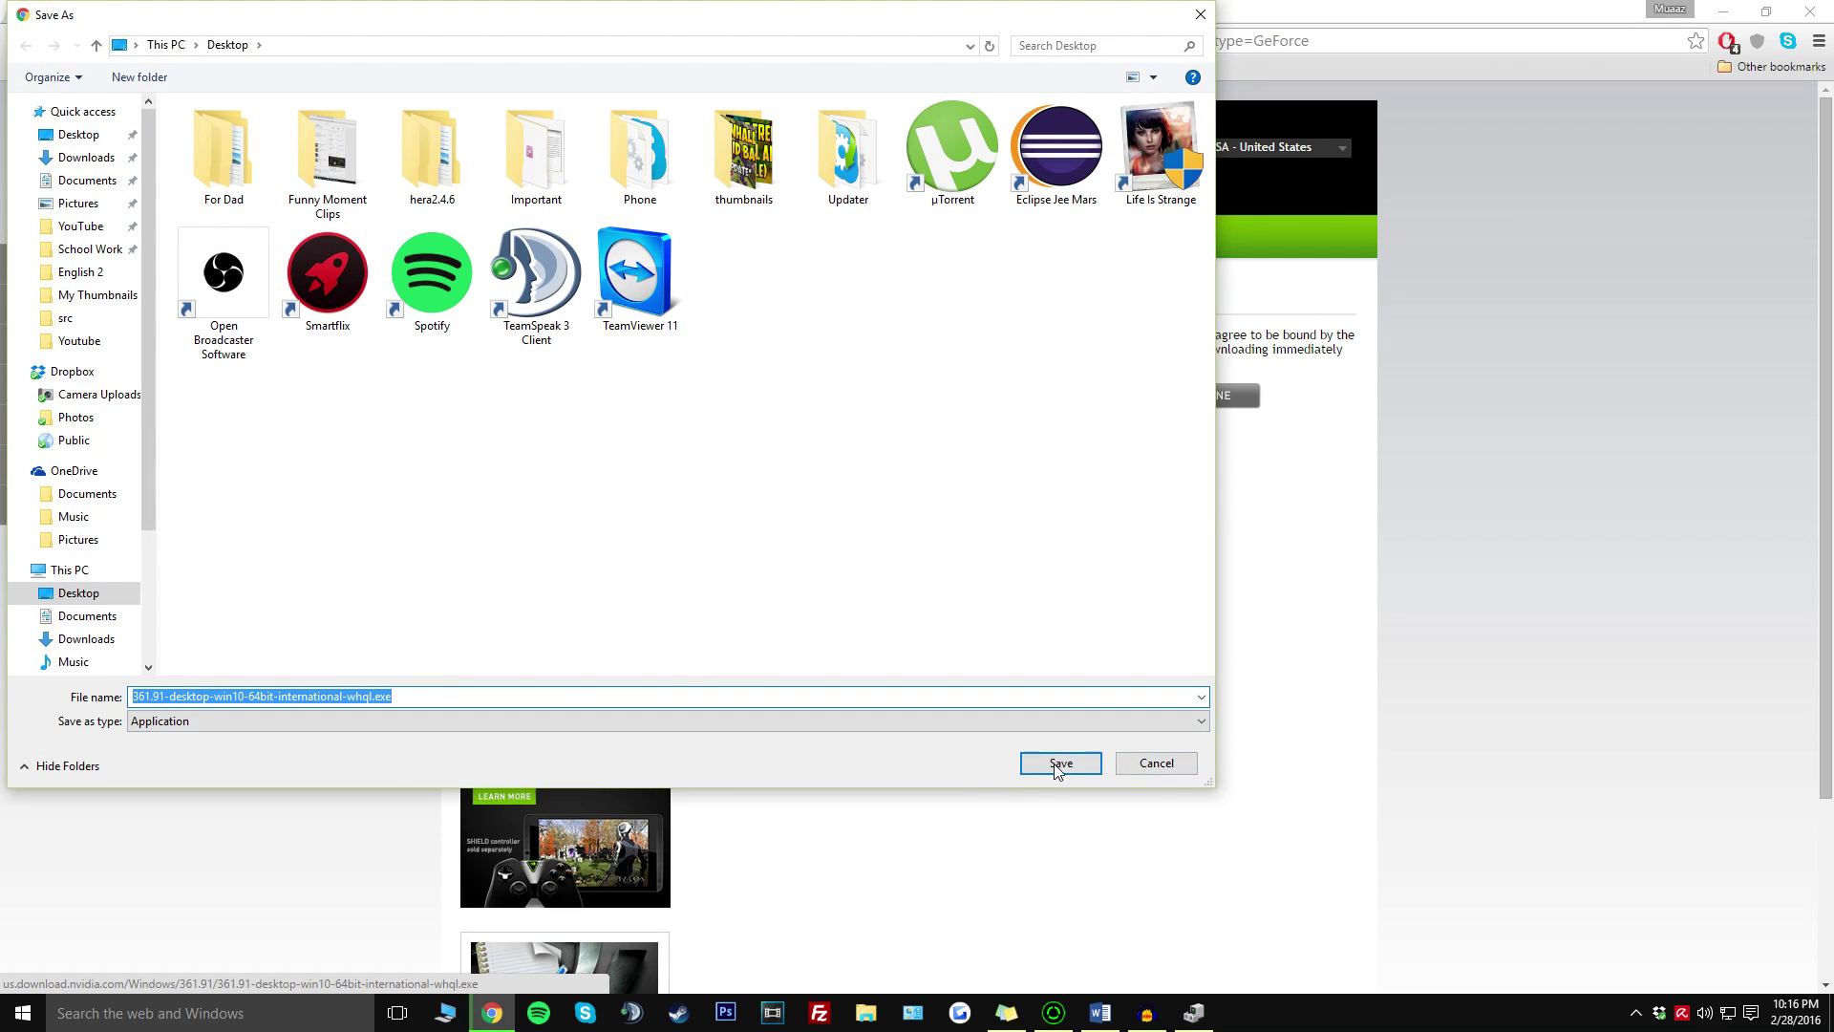
{"action": "left_click", "coordinate": [1167, 760]}
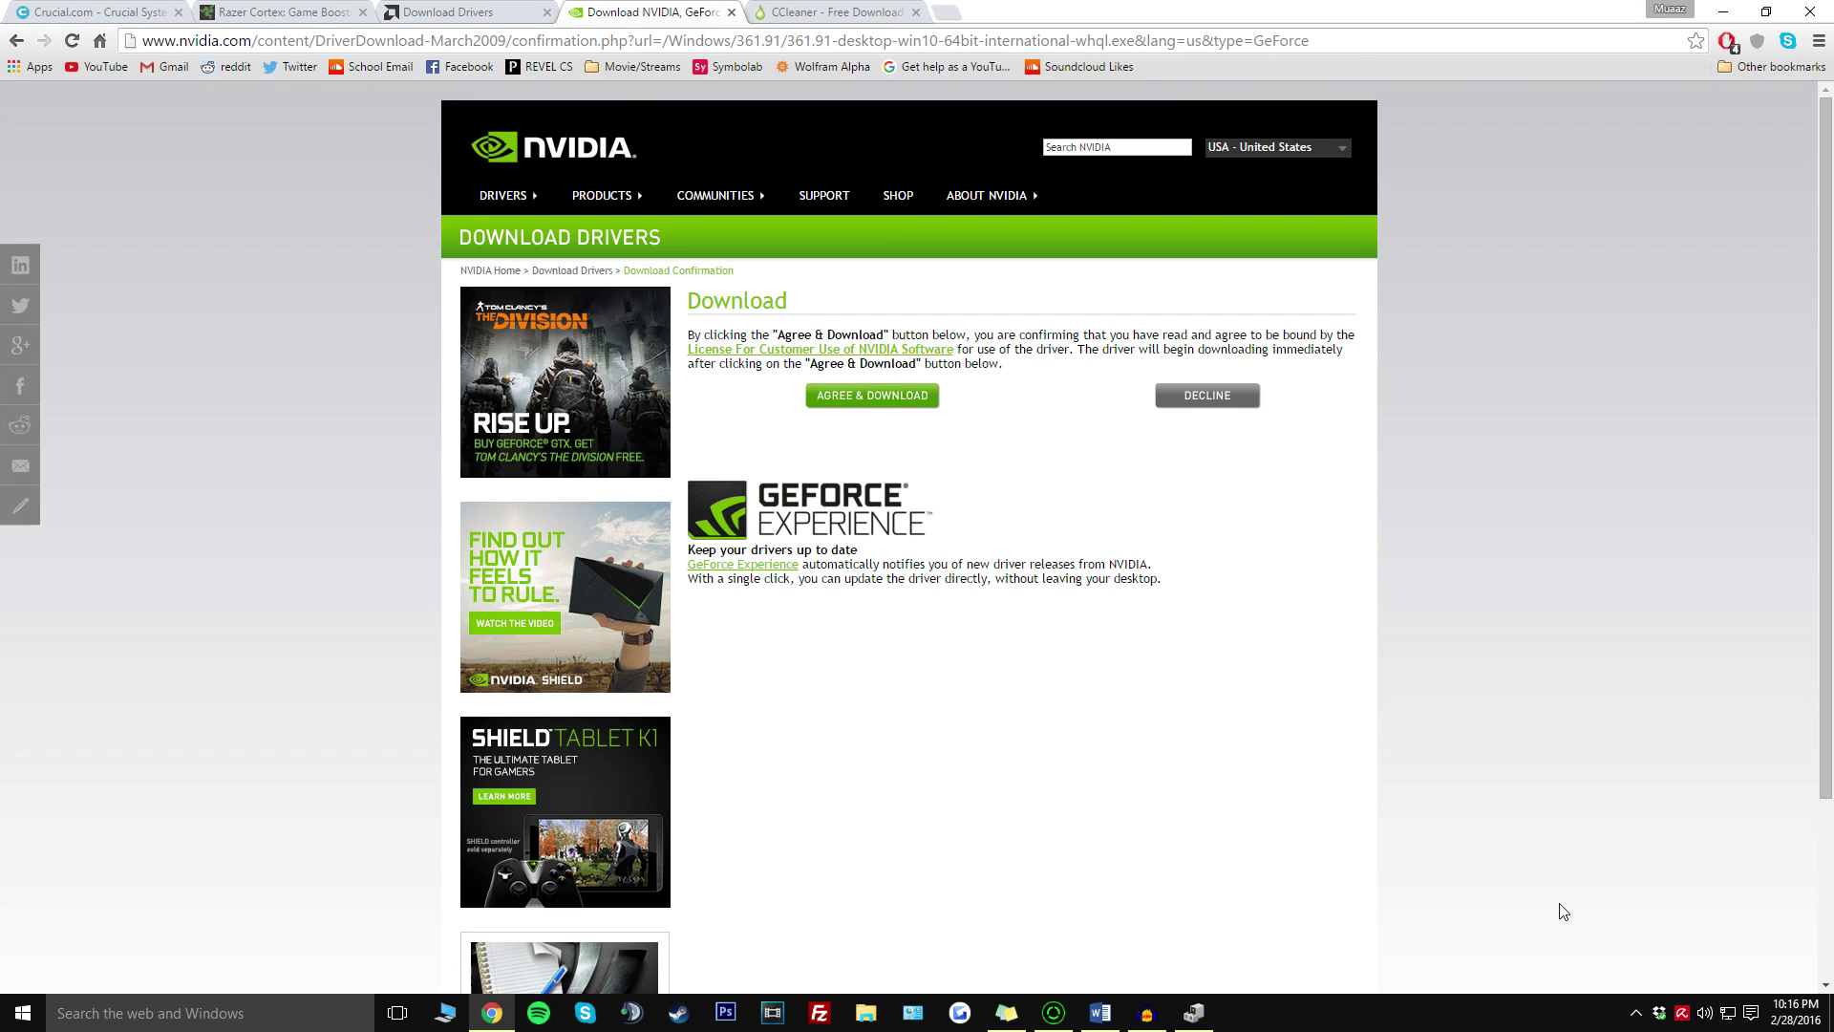
{"action": "left_click", "coordinate": [1636, 1013]}
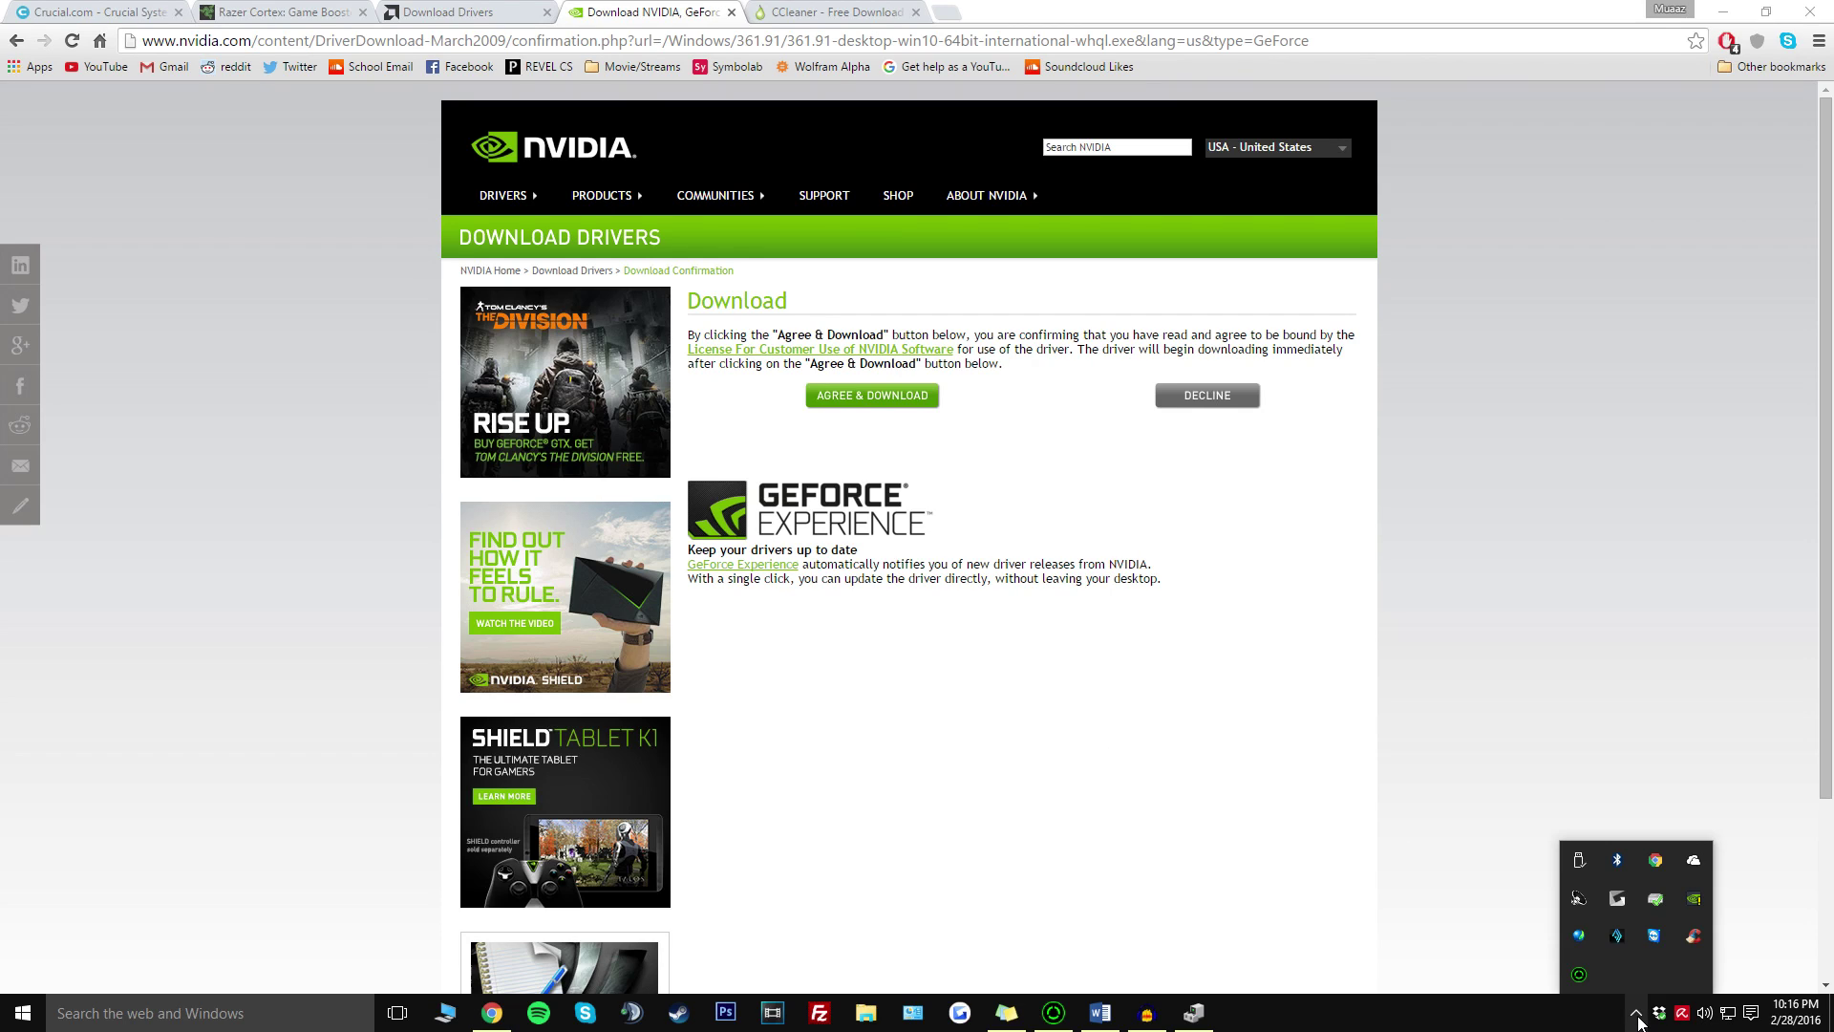
Open CCleaner from the tray and analyze junk files, leaving Google Chrome open.
{"action": "right_click", "coordinate": [1687, 945]}
{"action": "left_click", "coordinate": [1710, 818]}
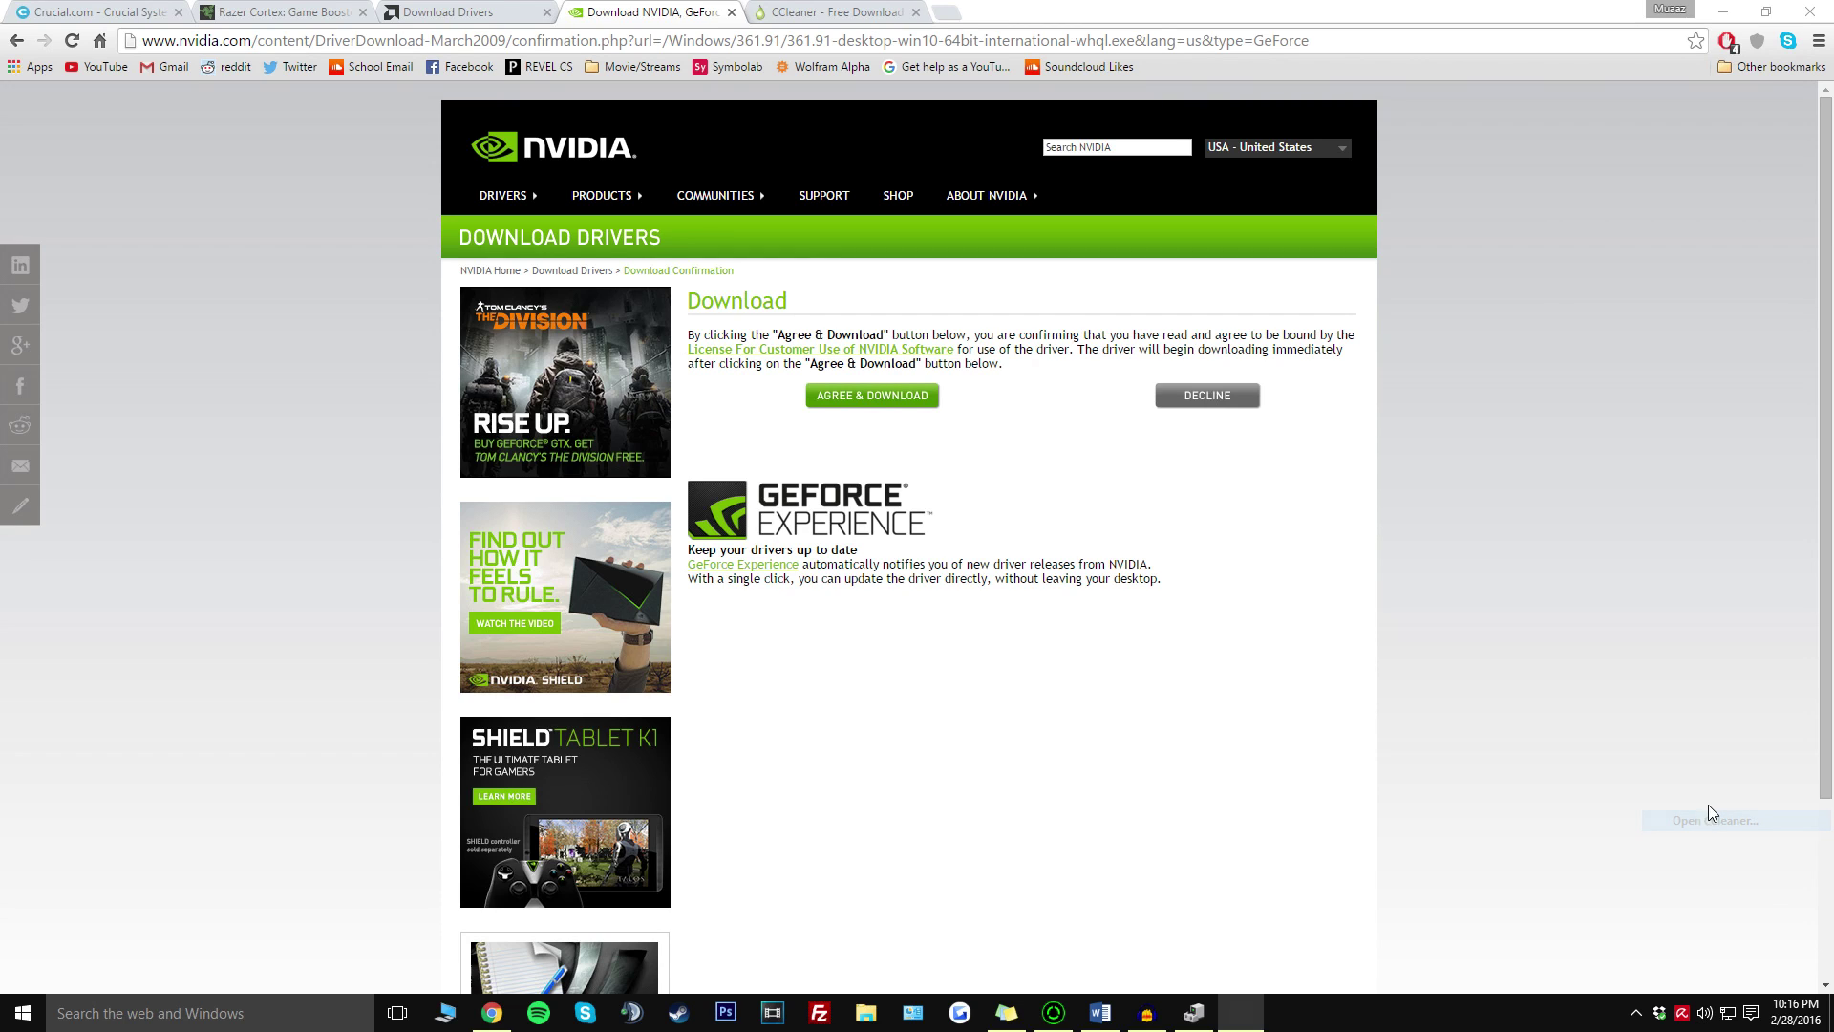
{"action": "left_click_drag", "start_coordinate": [1114, 247], "coordinate": [620, 200]}
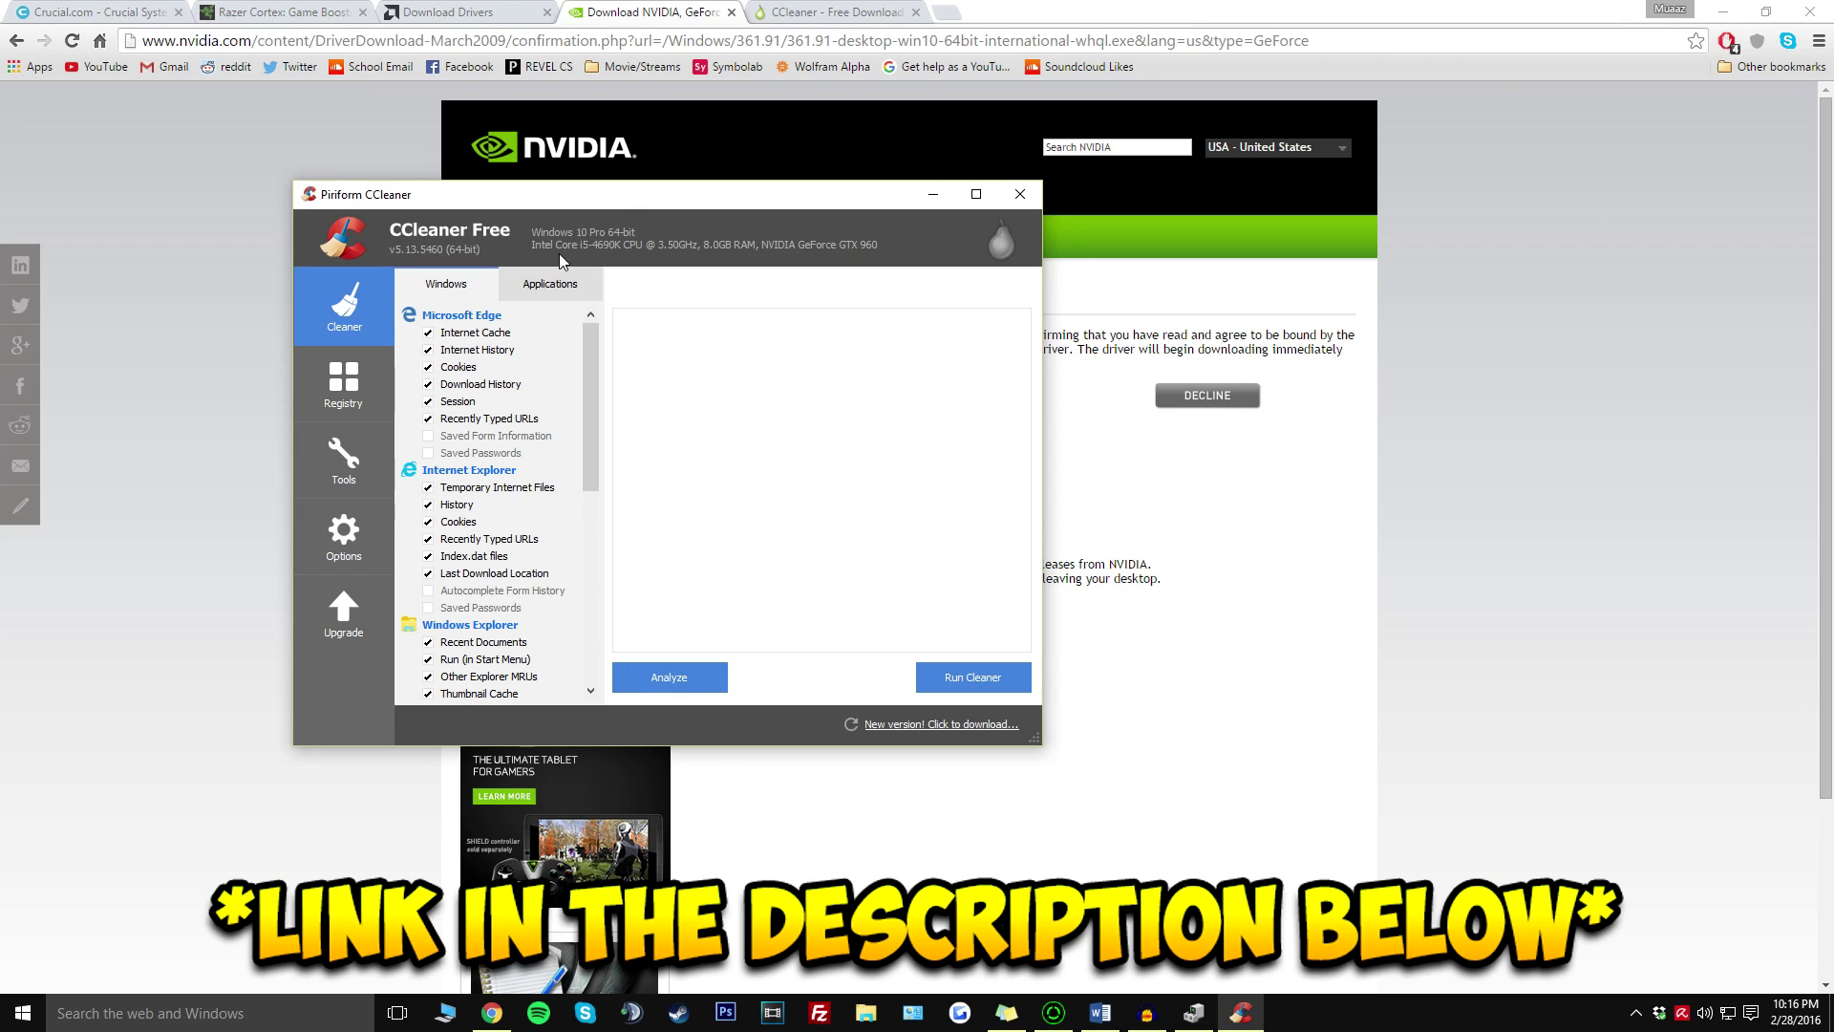
{"action": "left_click", "coordinate": [695, 675]}
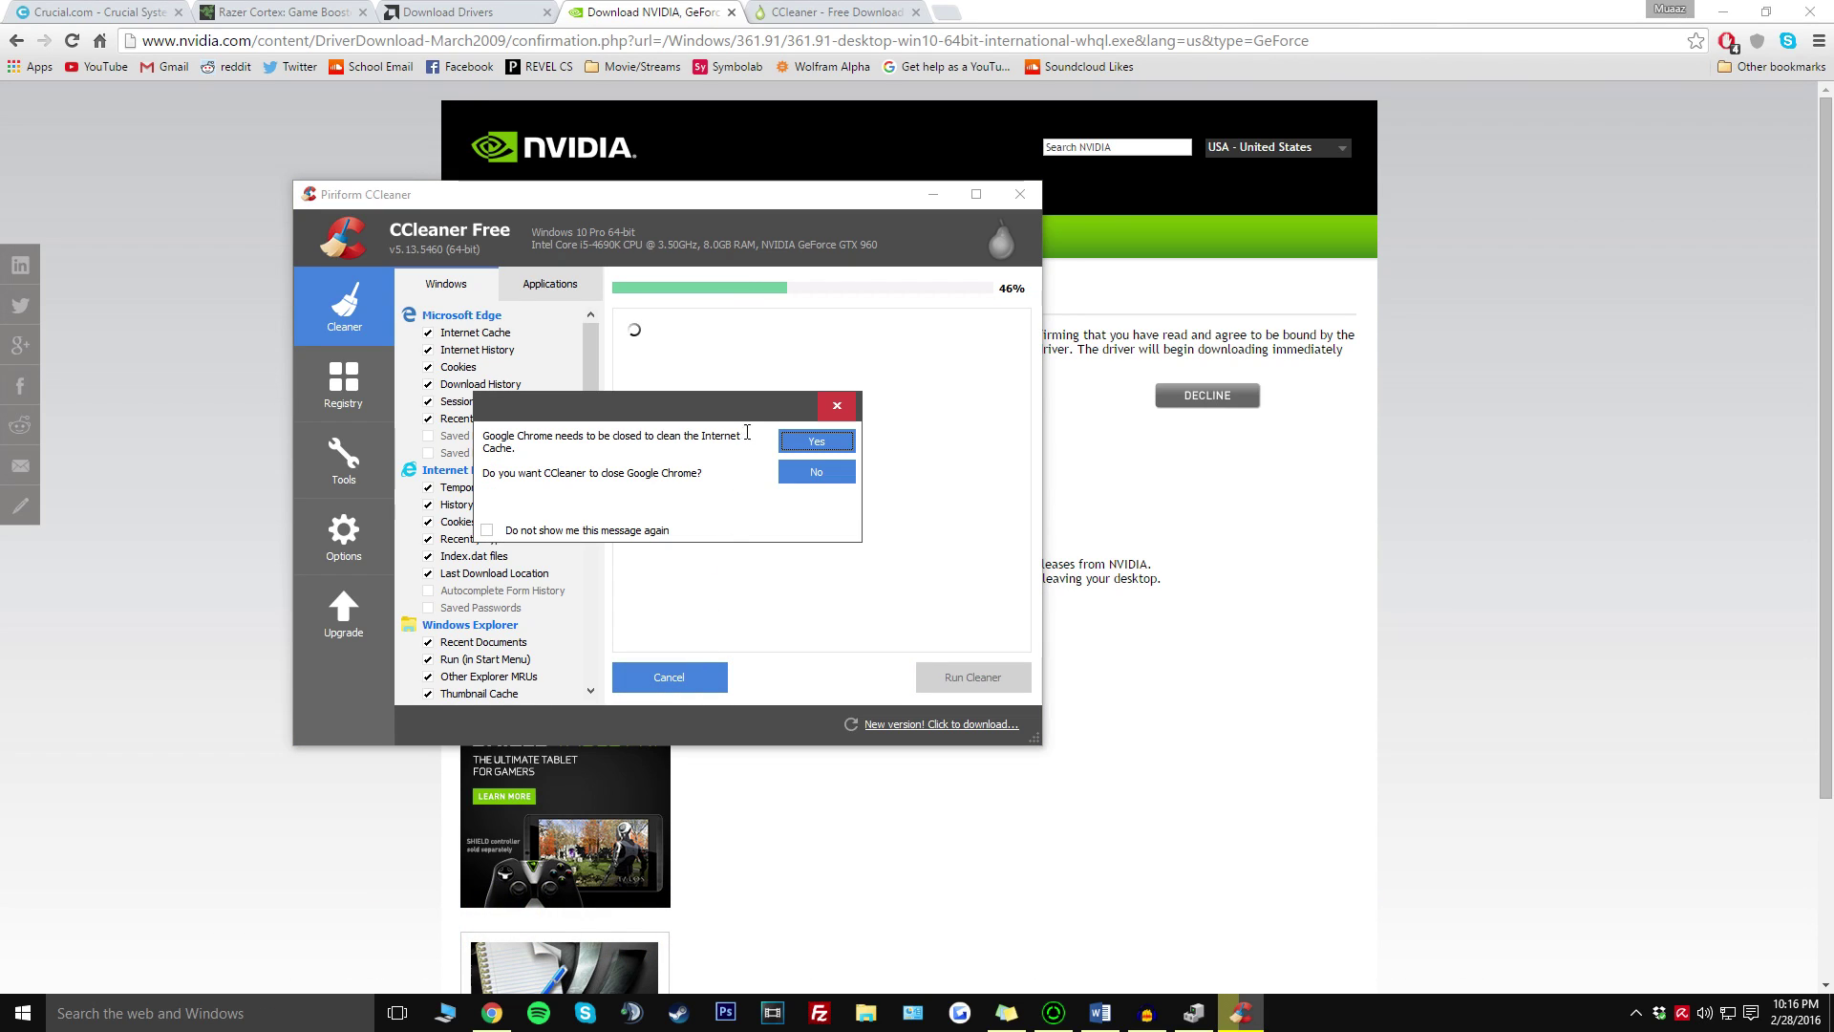
{"action": "left_click", "coordinate": [815, 471]}
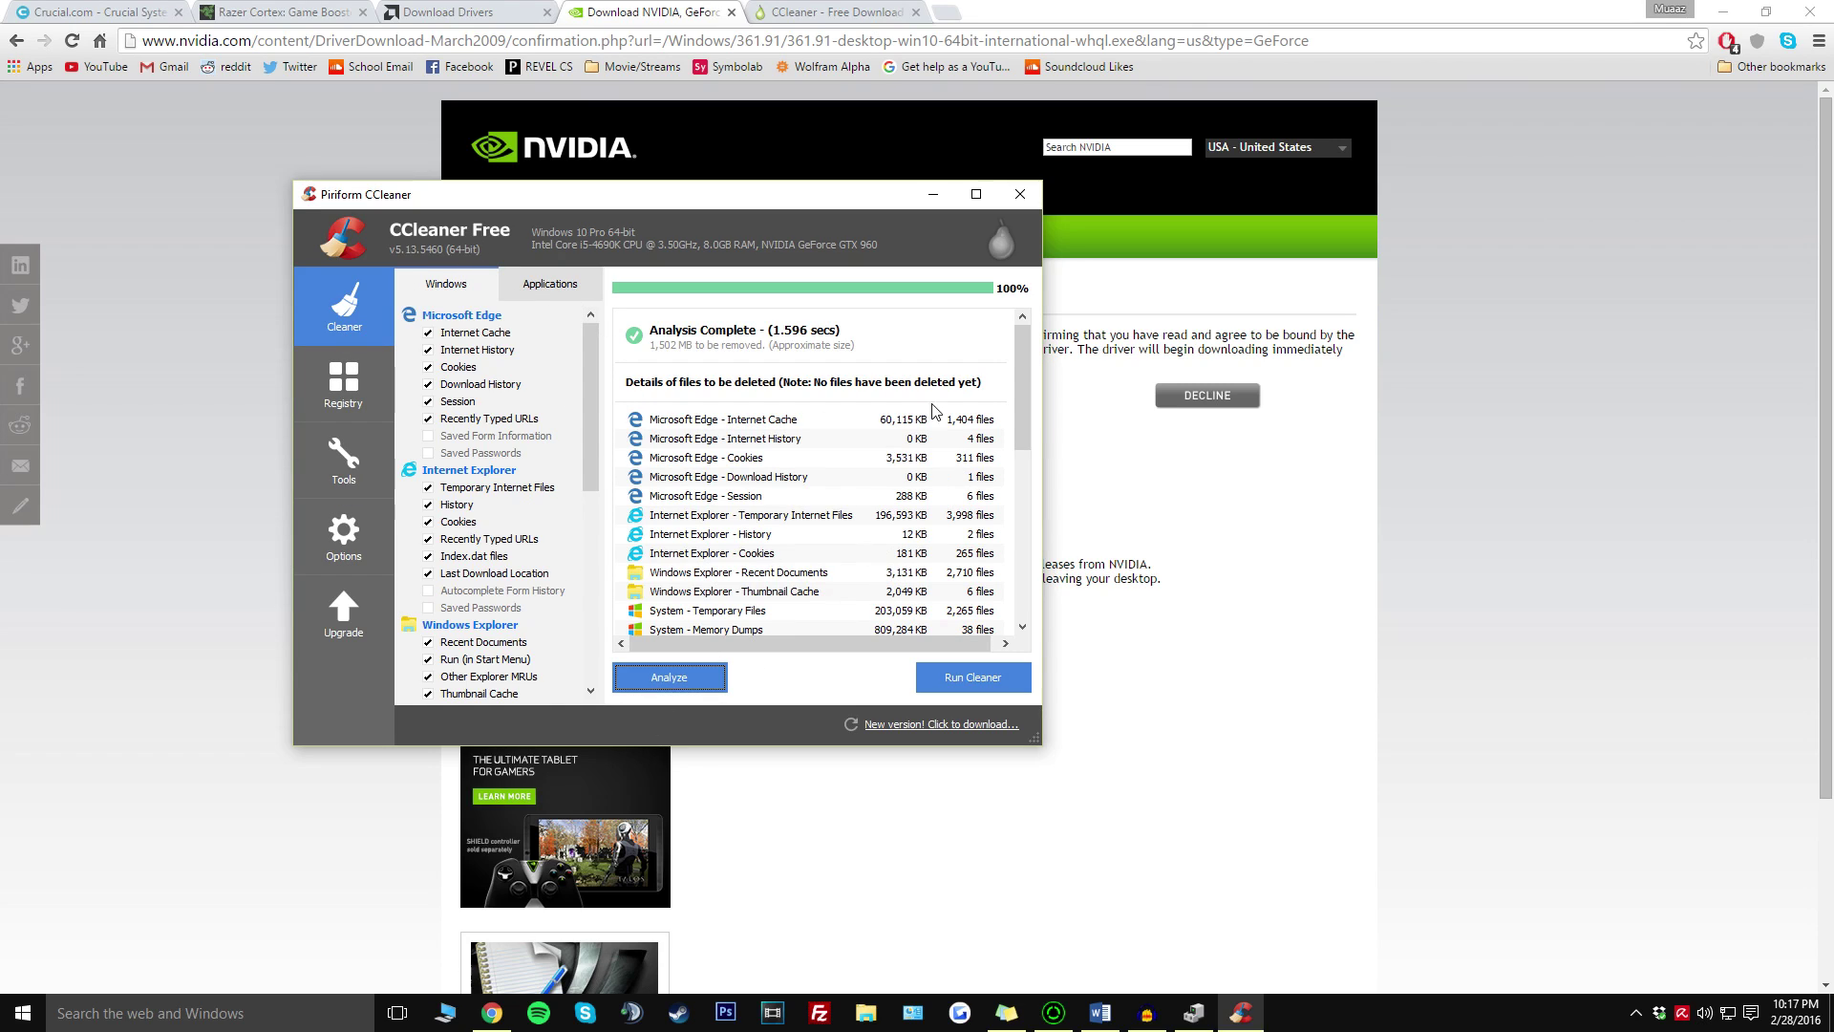
Review the analysis results, run the cleaner and confirm permanent deletion with OK.
{"action": "left_click_drag", "start_coordinate": [1018, 378], "coordinate": [1012, 558]}
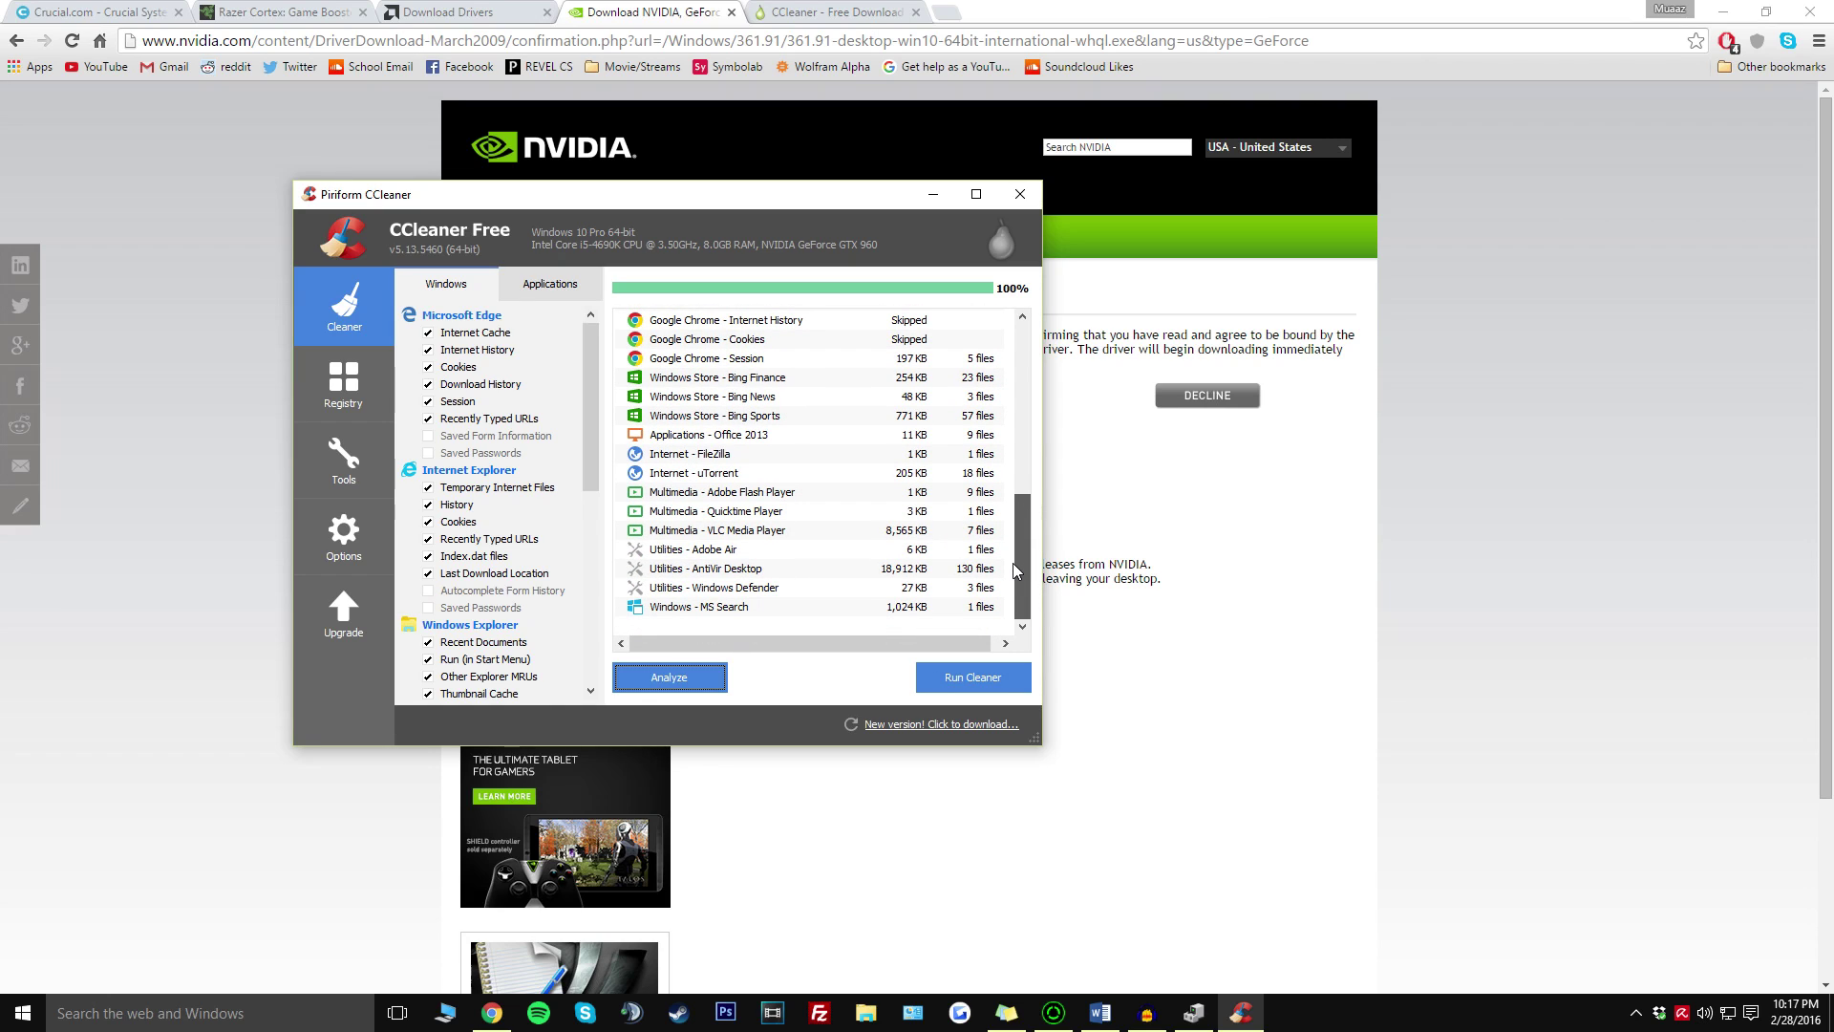
{"action": "scroll", "coordinate": [1012, 564], "scroll_direction": "up", "scroll_amount": 8}
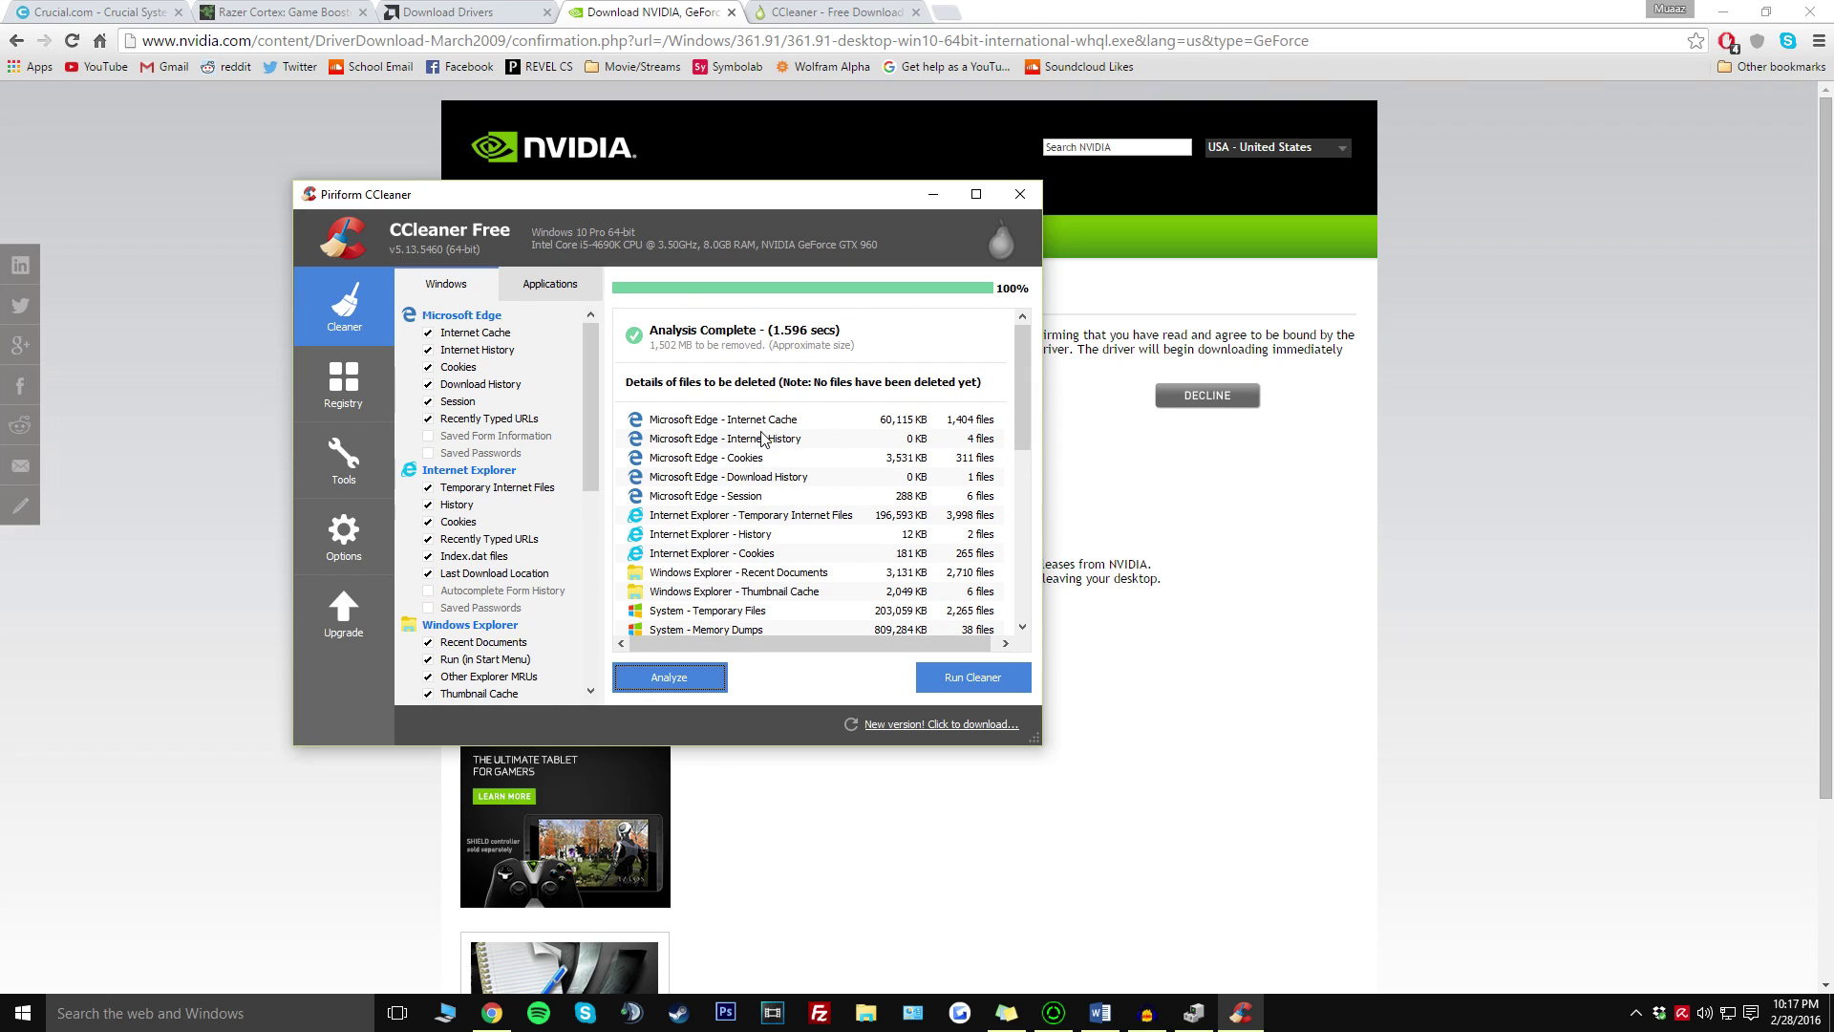
{"action": "scroll", "coordinate": [731, 496], "scroll_direction": "down", "scroll_amount": 1}
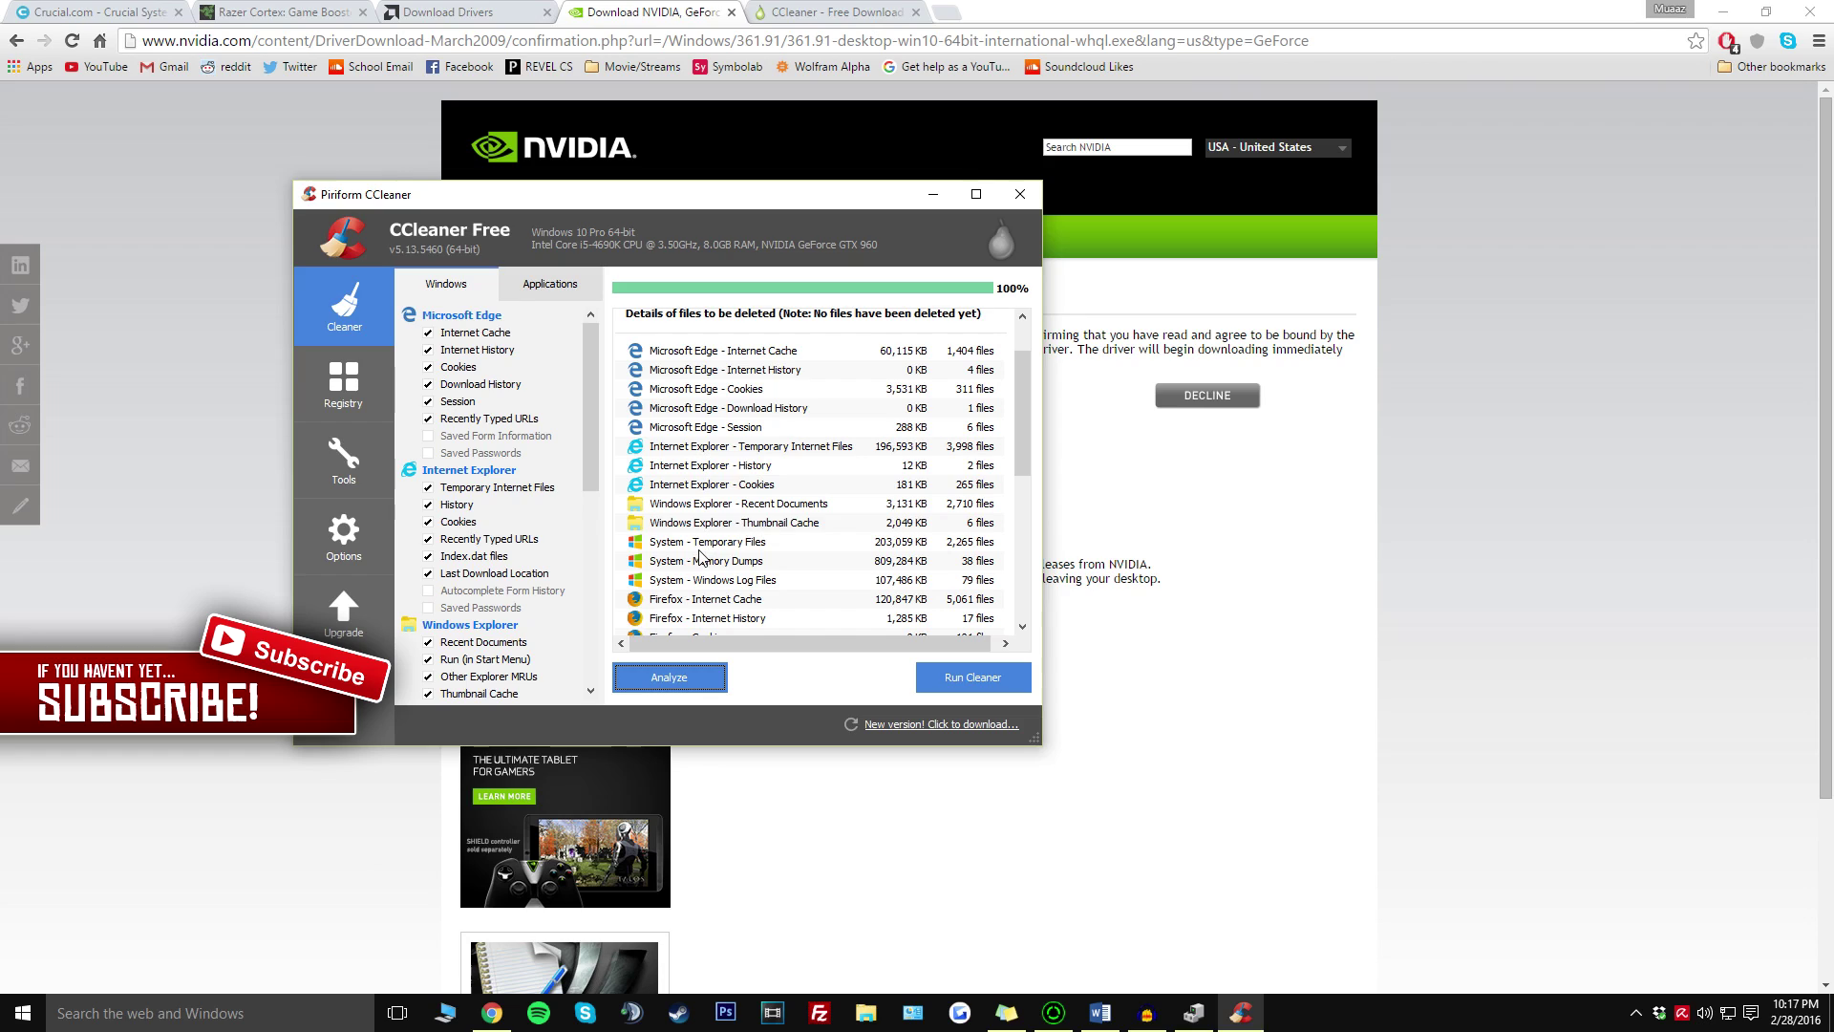
{"action": "scroll", "coordinate": [951, 531], "scroll_direction": "down", "scroll_amount": 1}
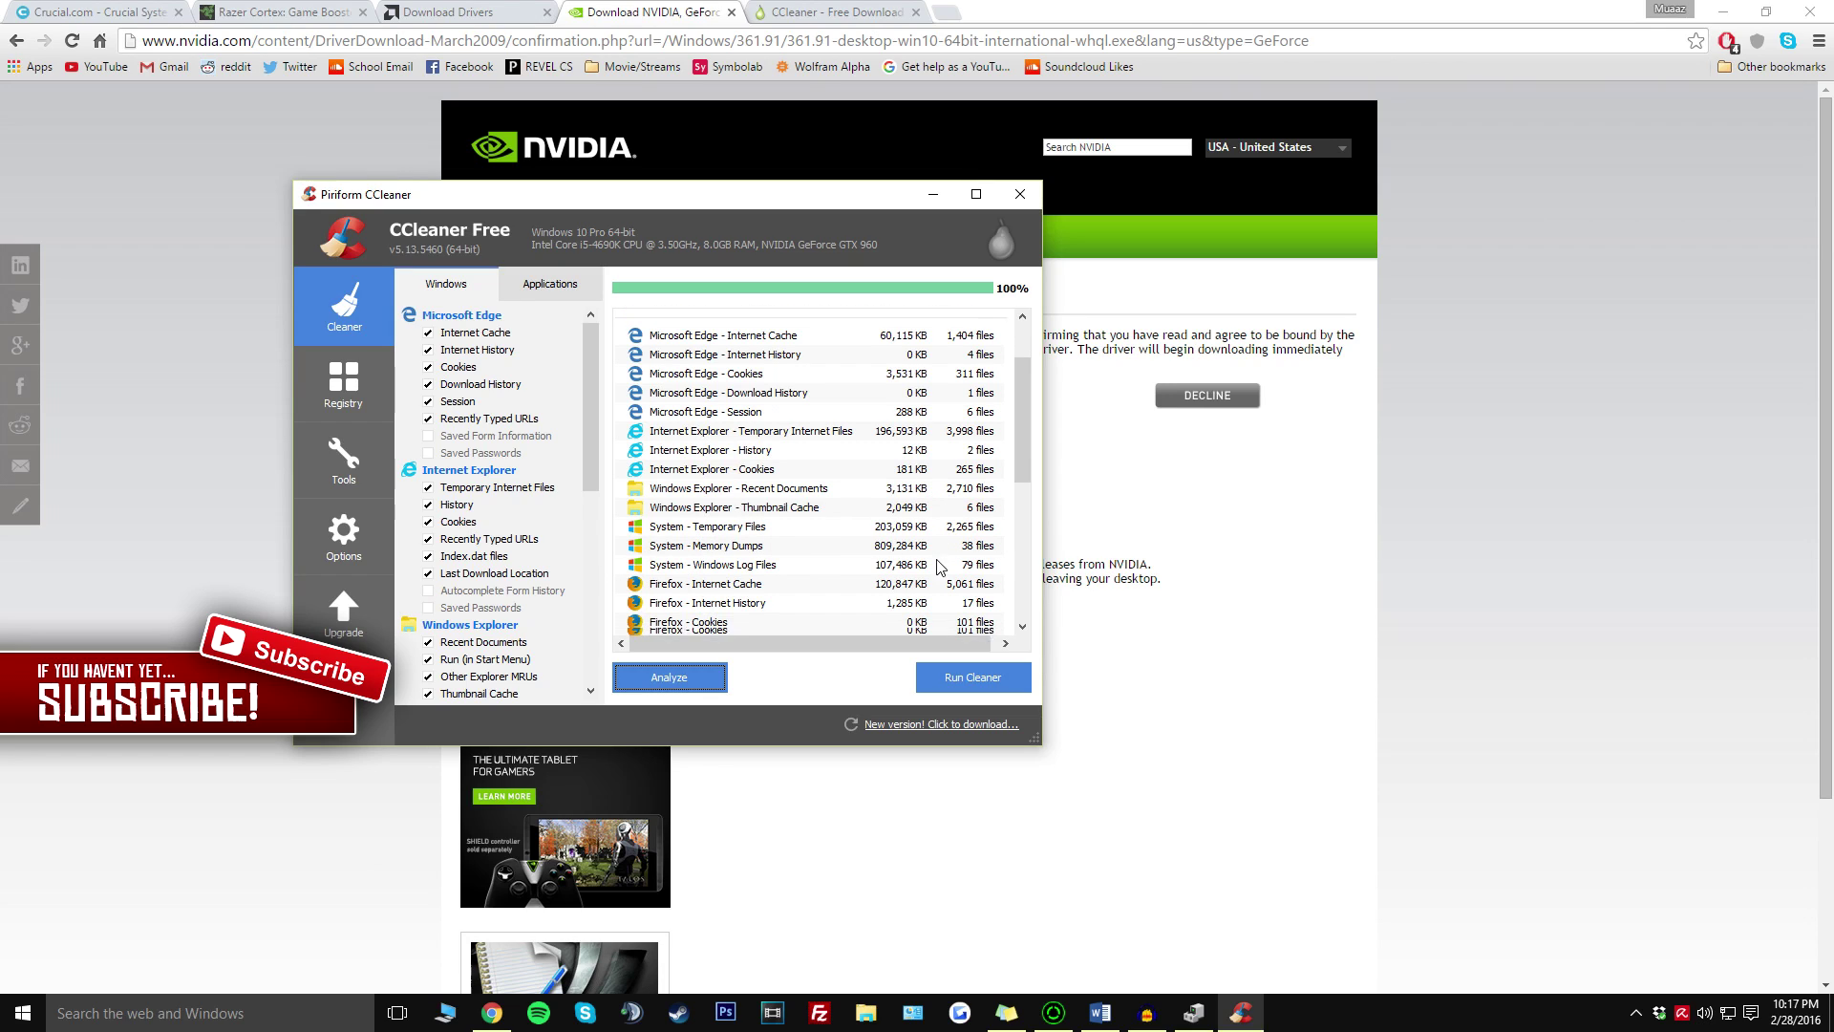
{"action": "left_click", "coordinate": [963, 680]}
{"action": "left_click_drag", "start_coordinate": [760, 437], "coordinate": [637, 424]}
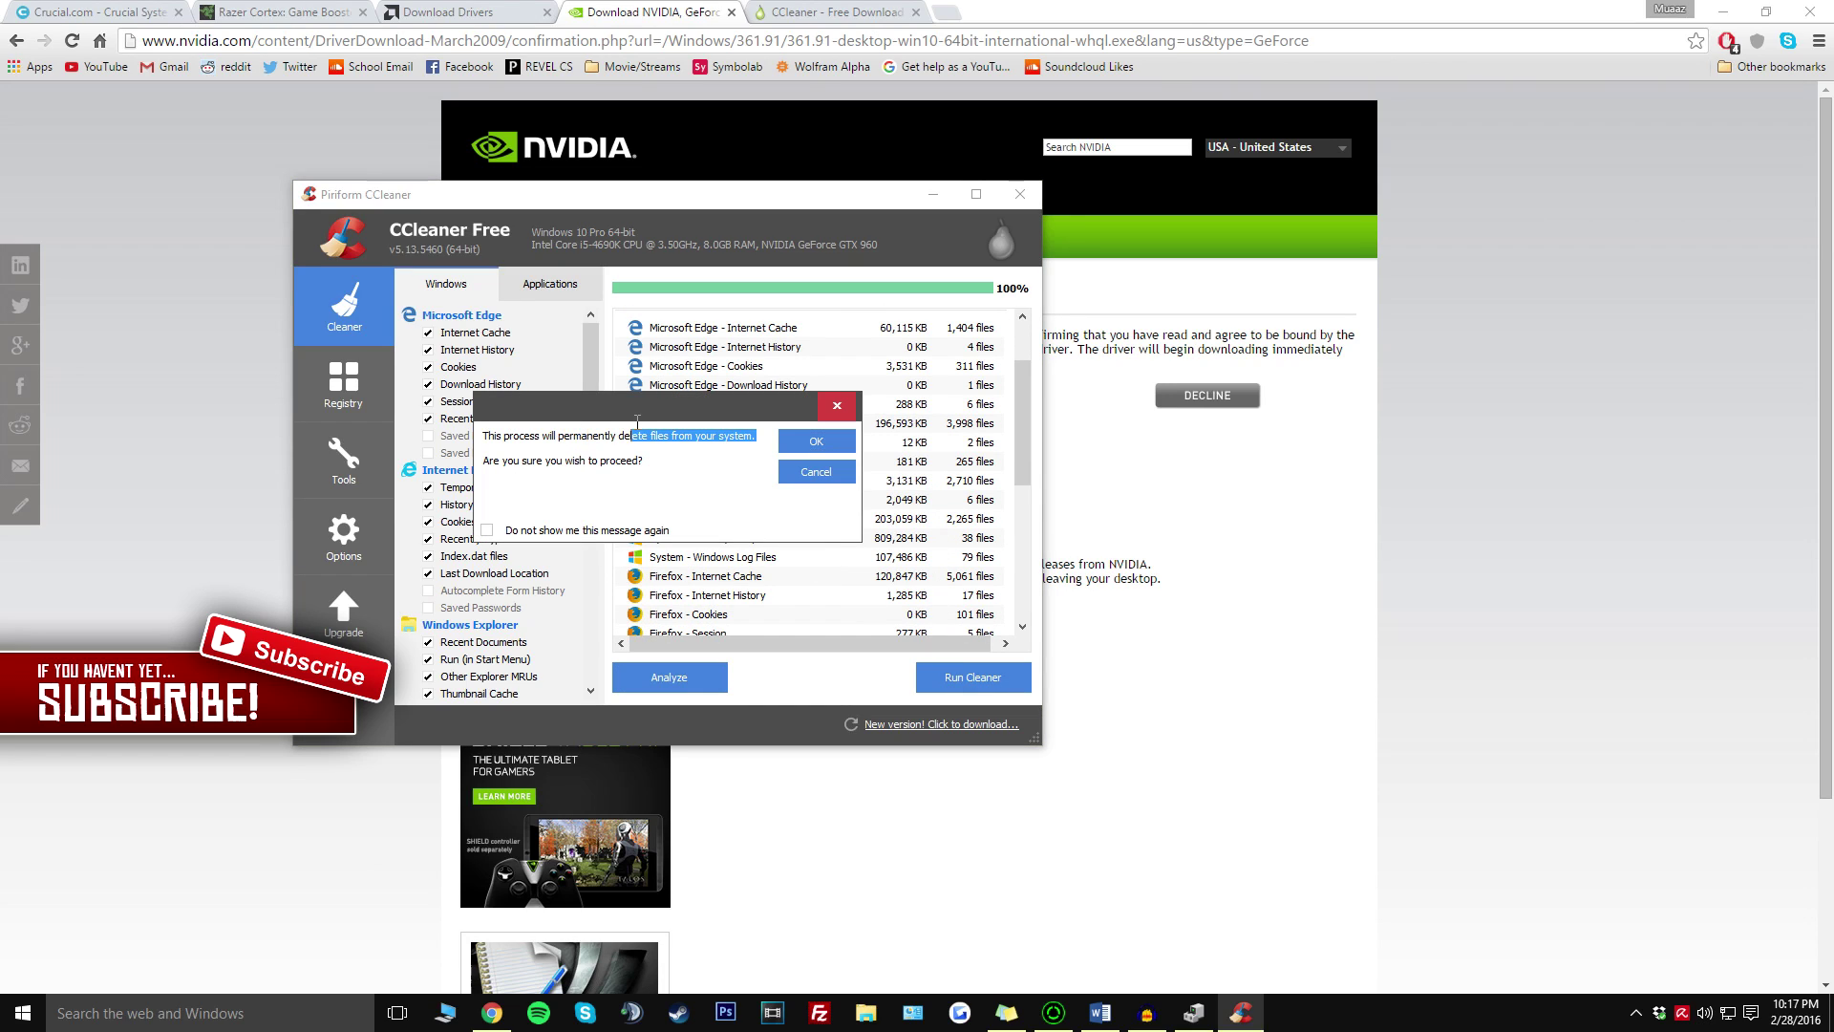
{"action": "left_click", "coordinate": [655, 445]}
{"action": "left_click", "coordinate": [801, 444]}
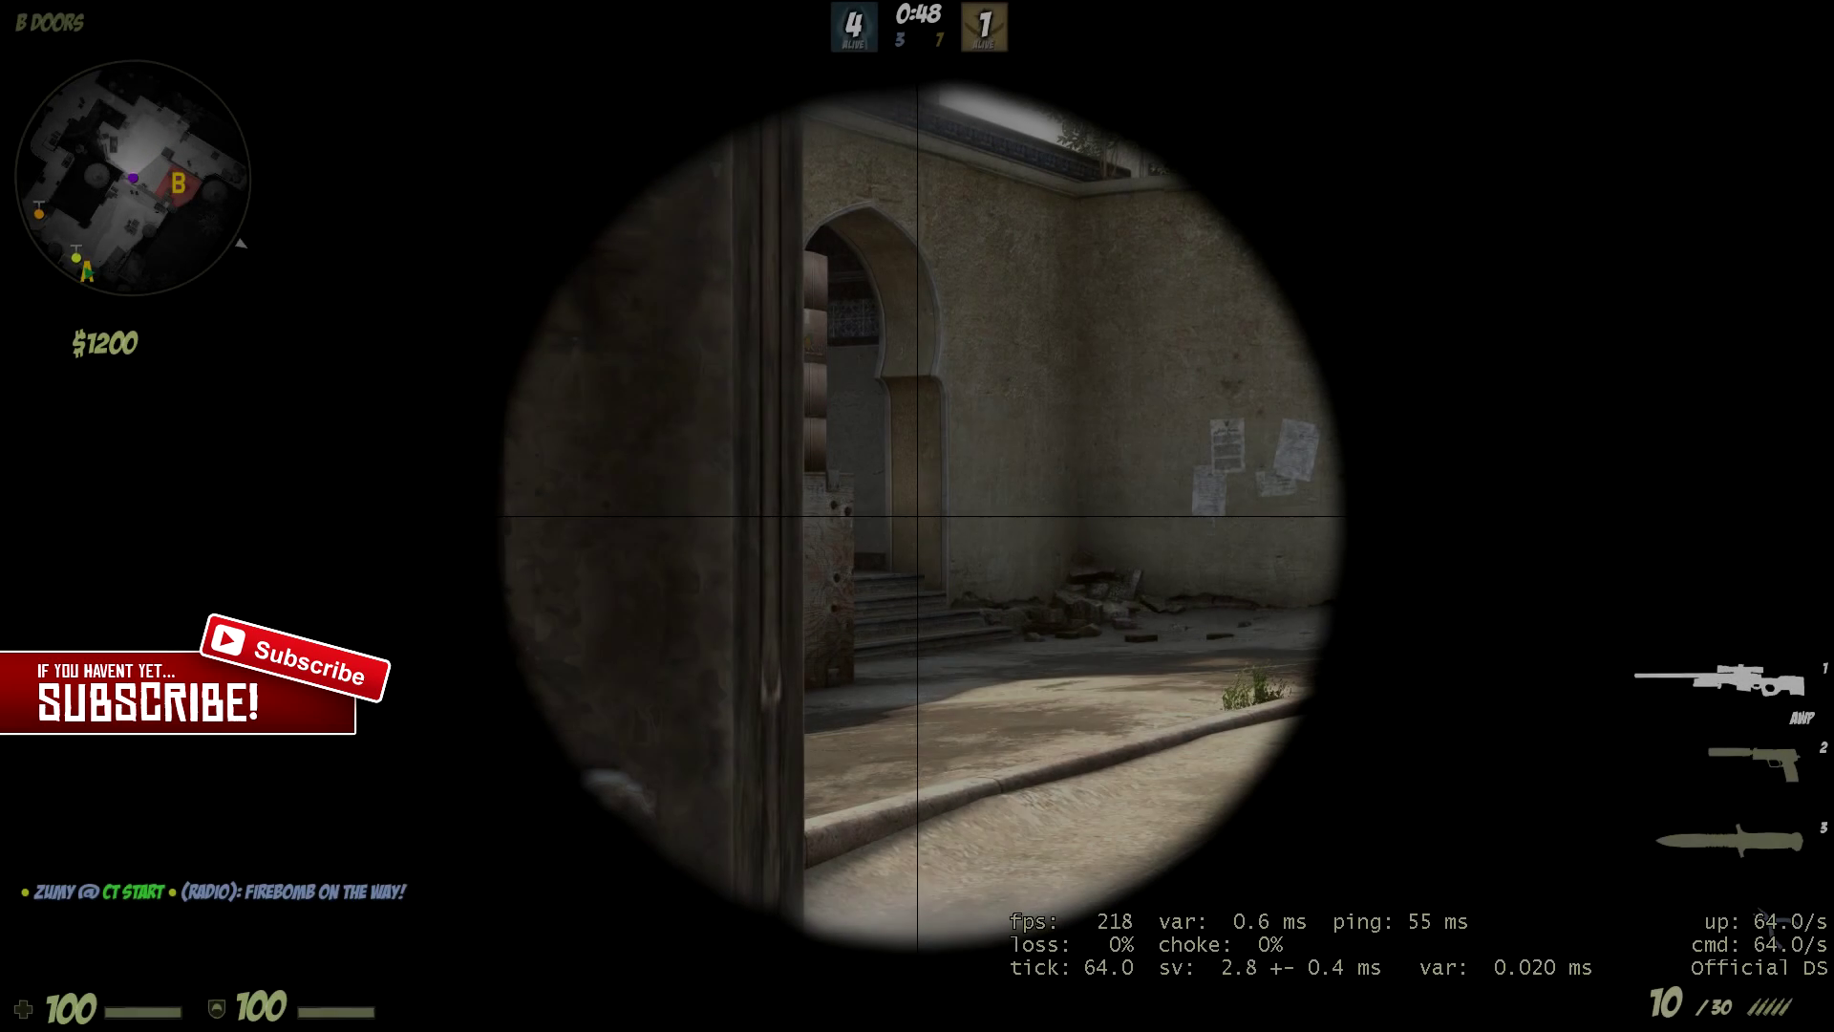
Cycle knife and pistol back to the AWP, advance to the Hole position and scope in.
{"action": "key", "text": "3"}
{"action": "key", "text": "w"}
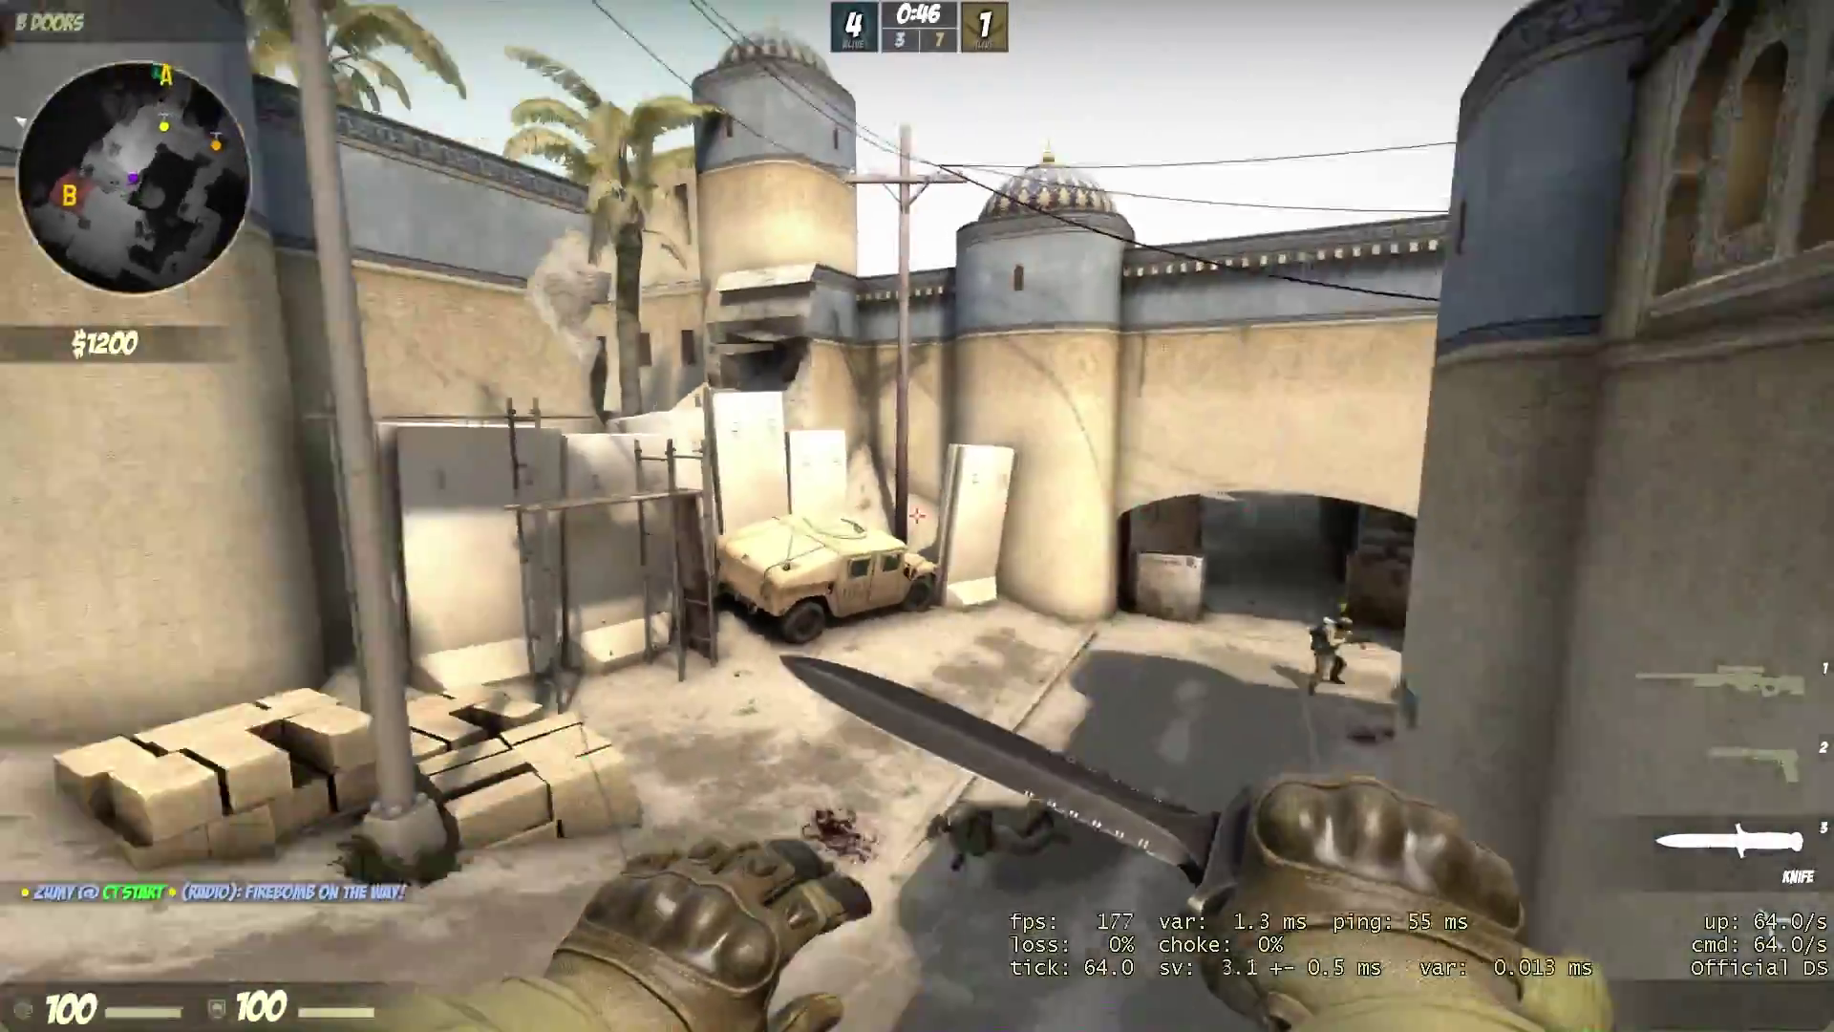
{"action": "key", "text": "2"}
{"action": "key", "text": "1"}
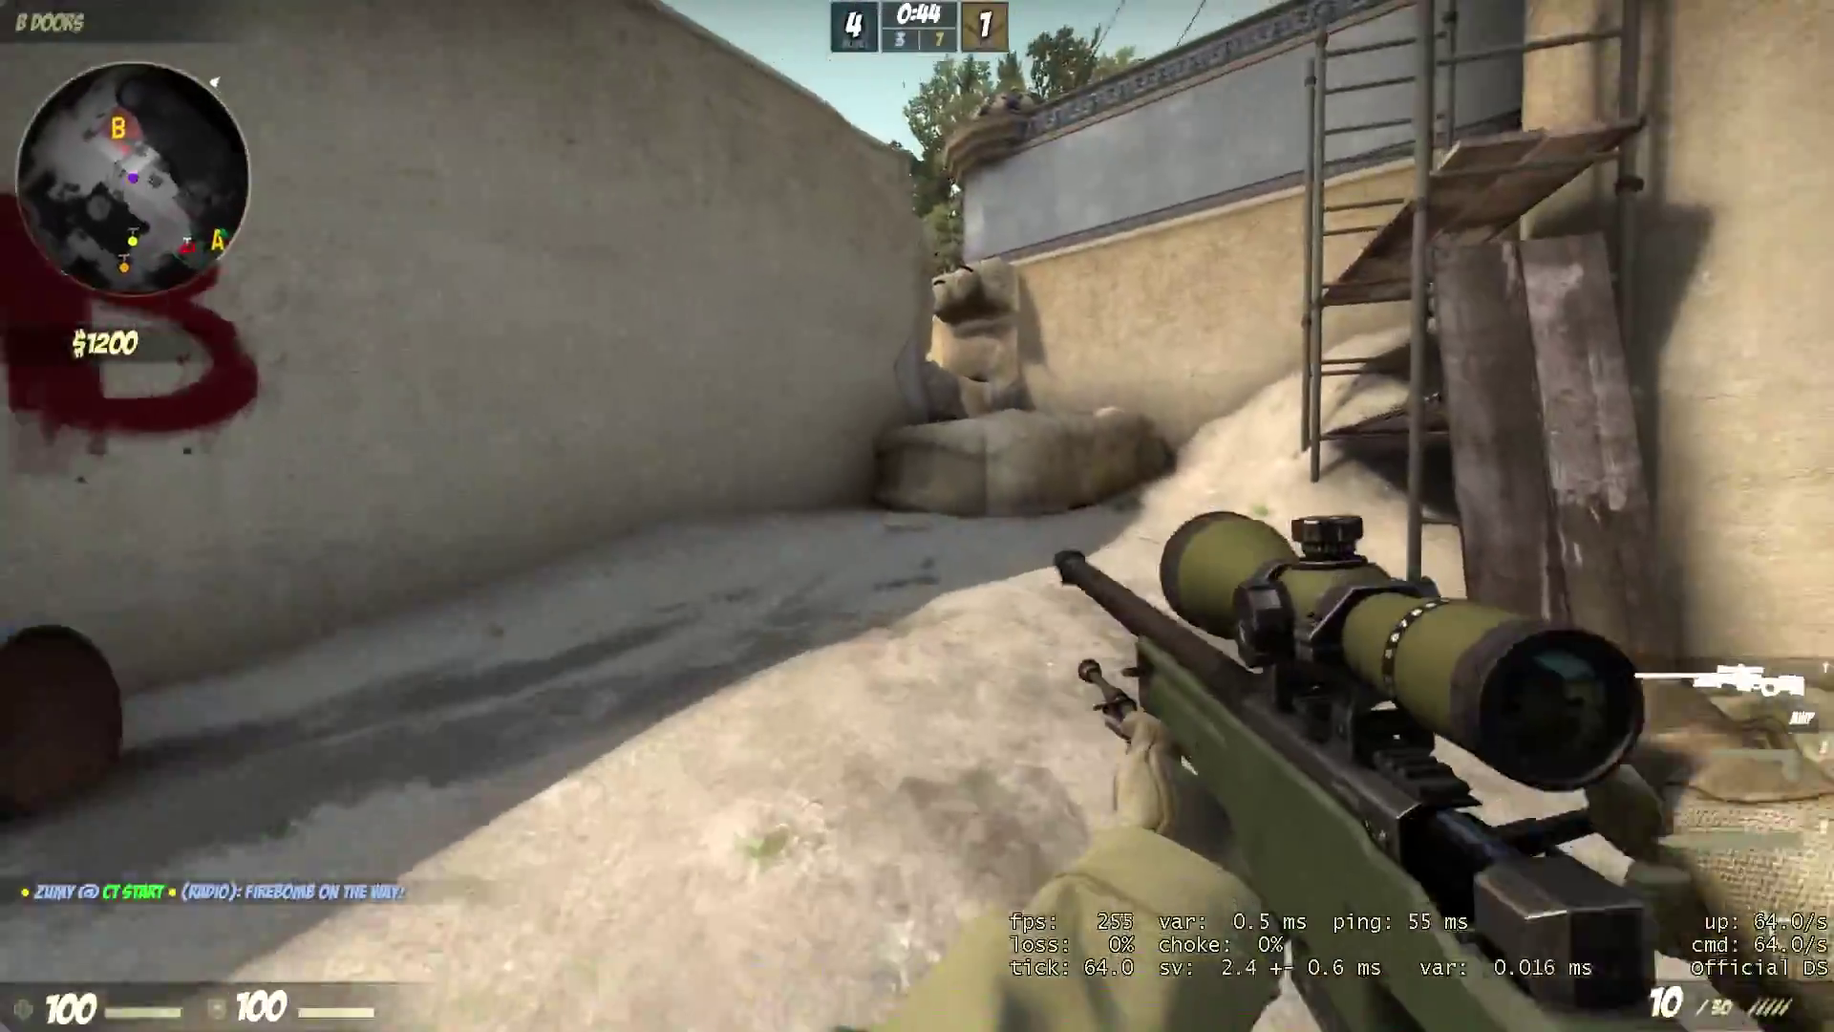
{"action": "key", "text": "w"}
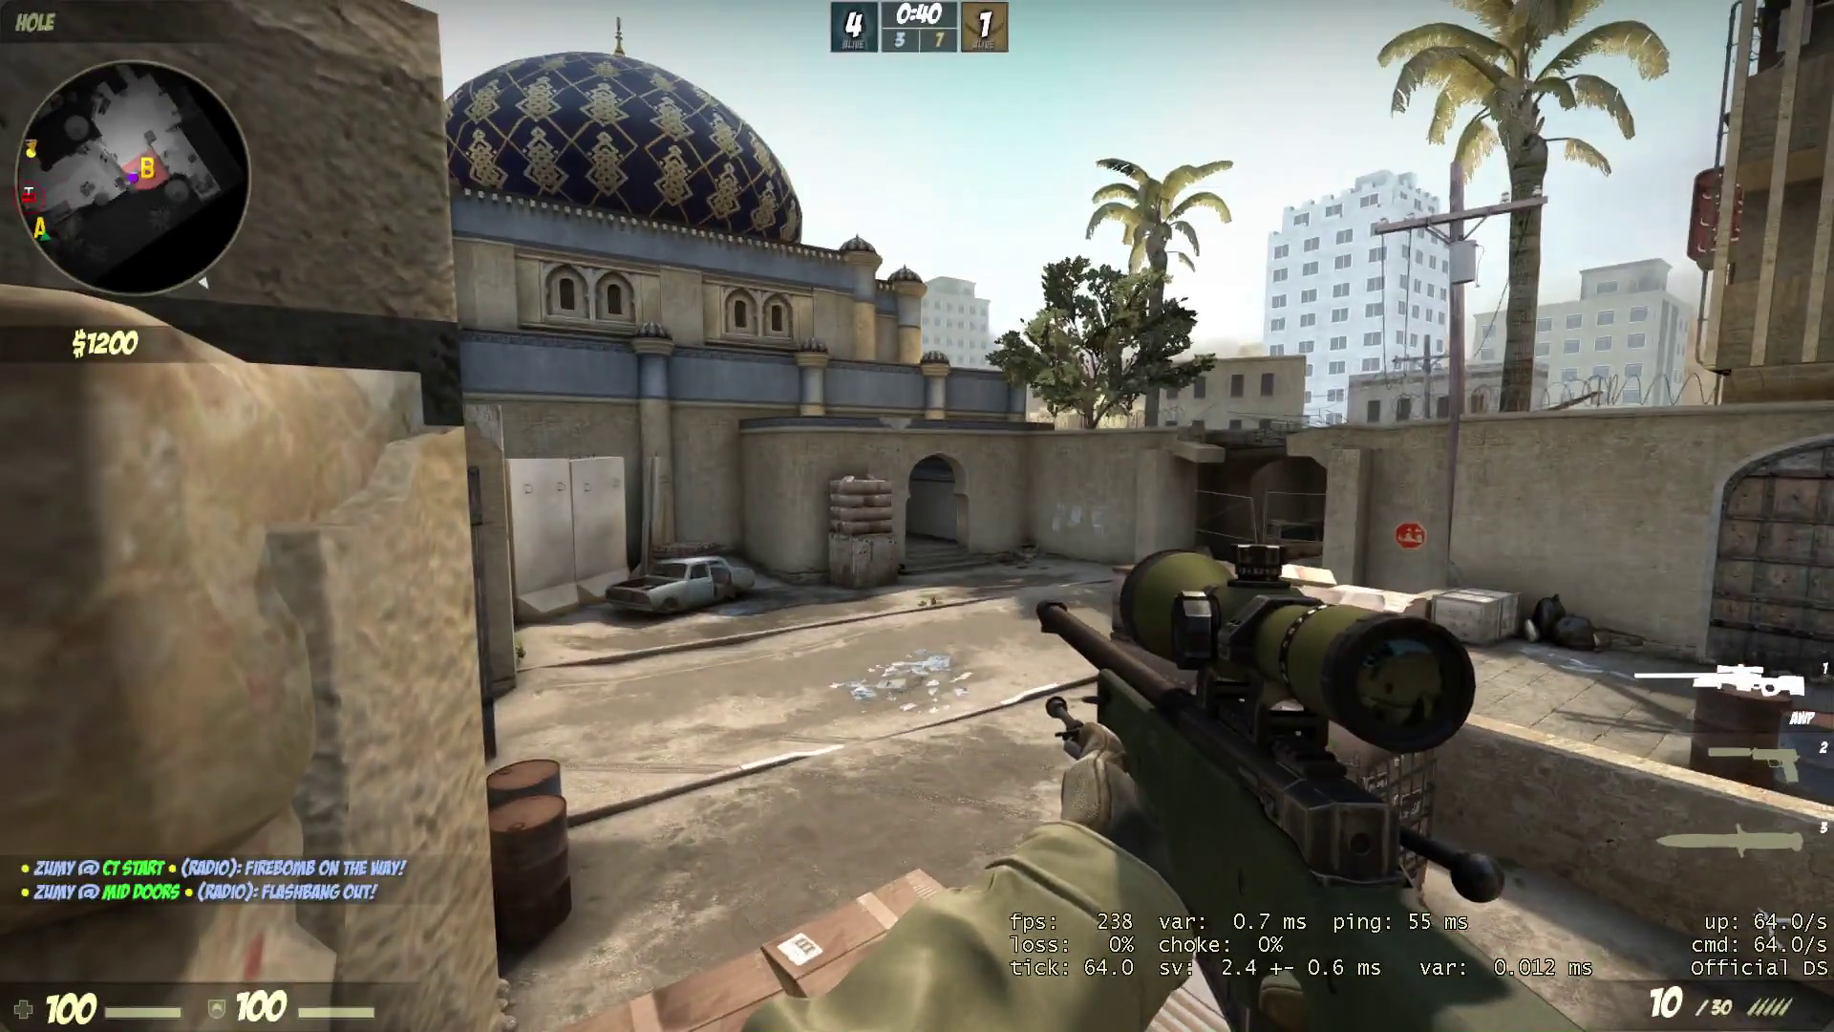
{"action": "right_click", "coordinate": [916, 516]}
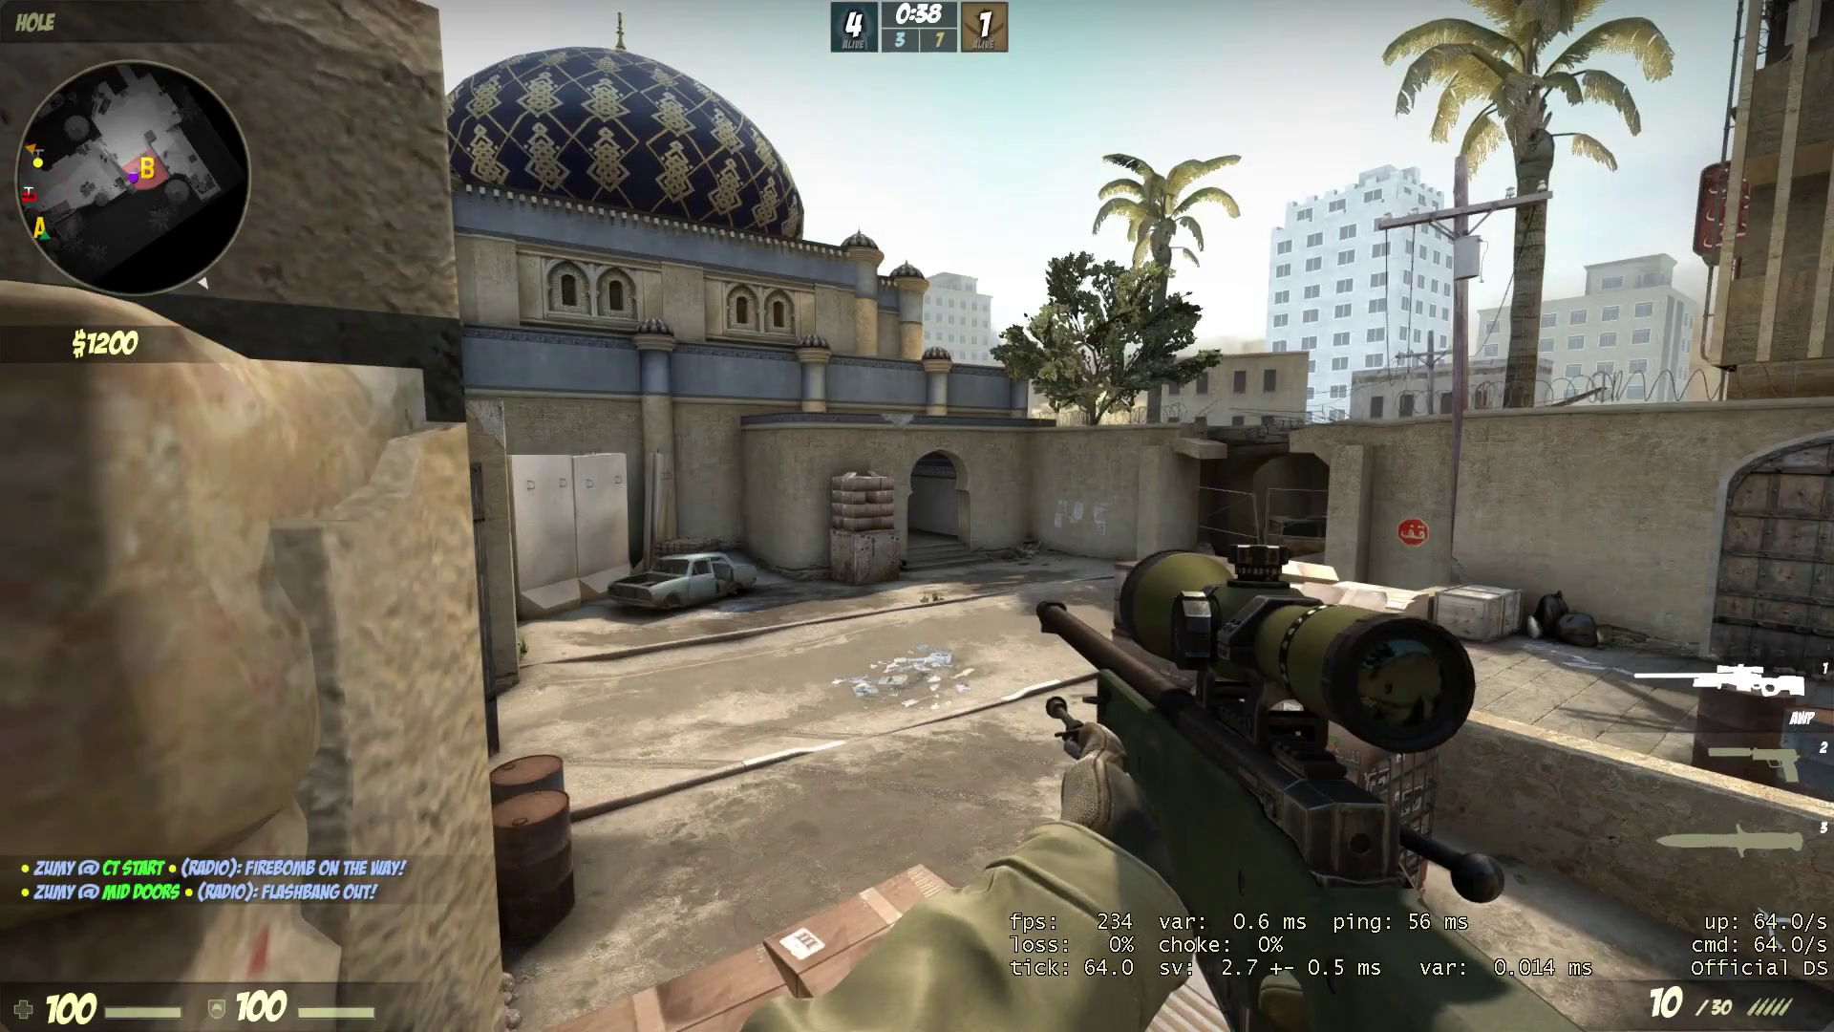